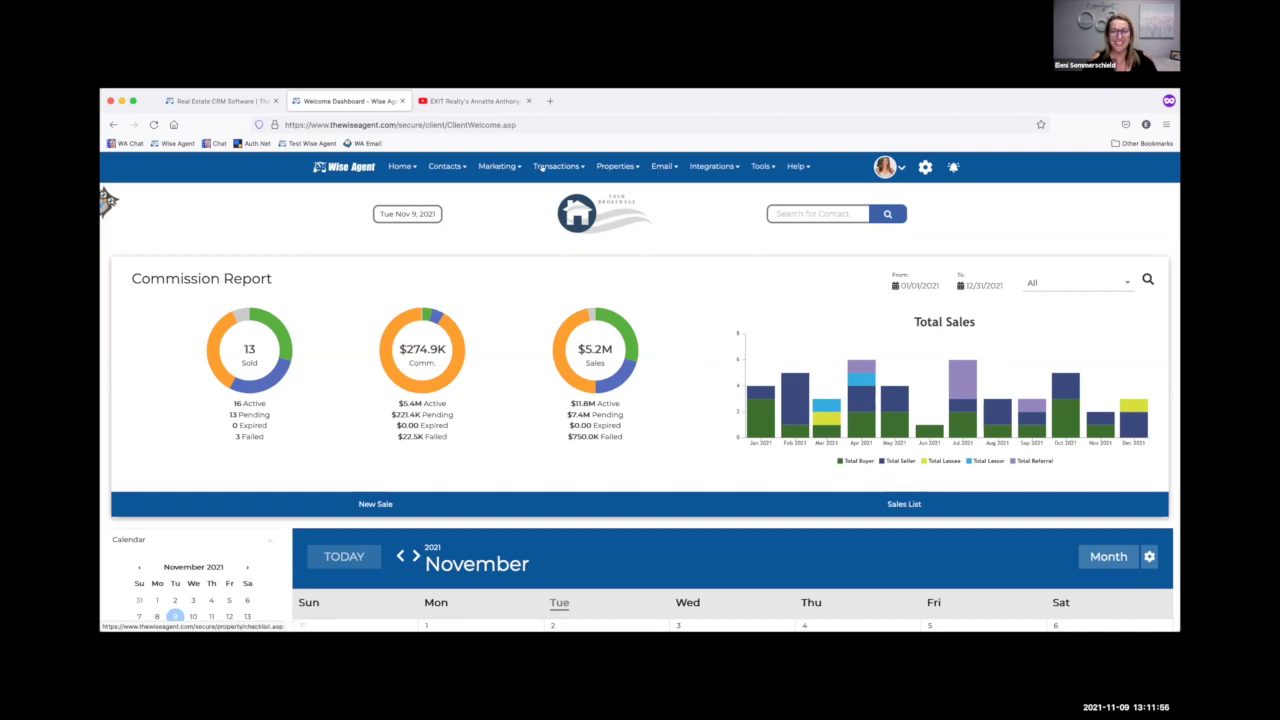
Open the English November email newsletter for editing without any designation logos.
{"action": "mouse_move", "coordinate": [498, 167]}
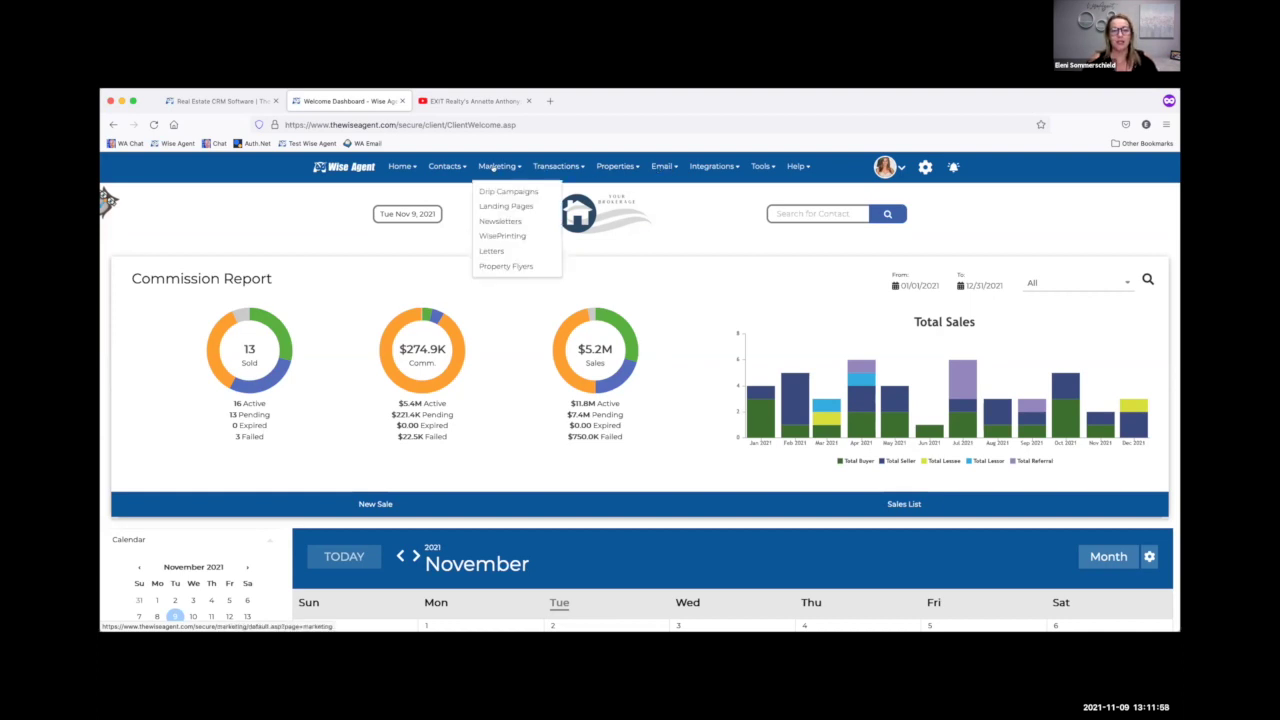
{"action": "left_click", "coordinate": [494, 220]}
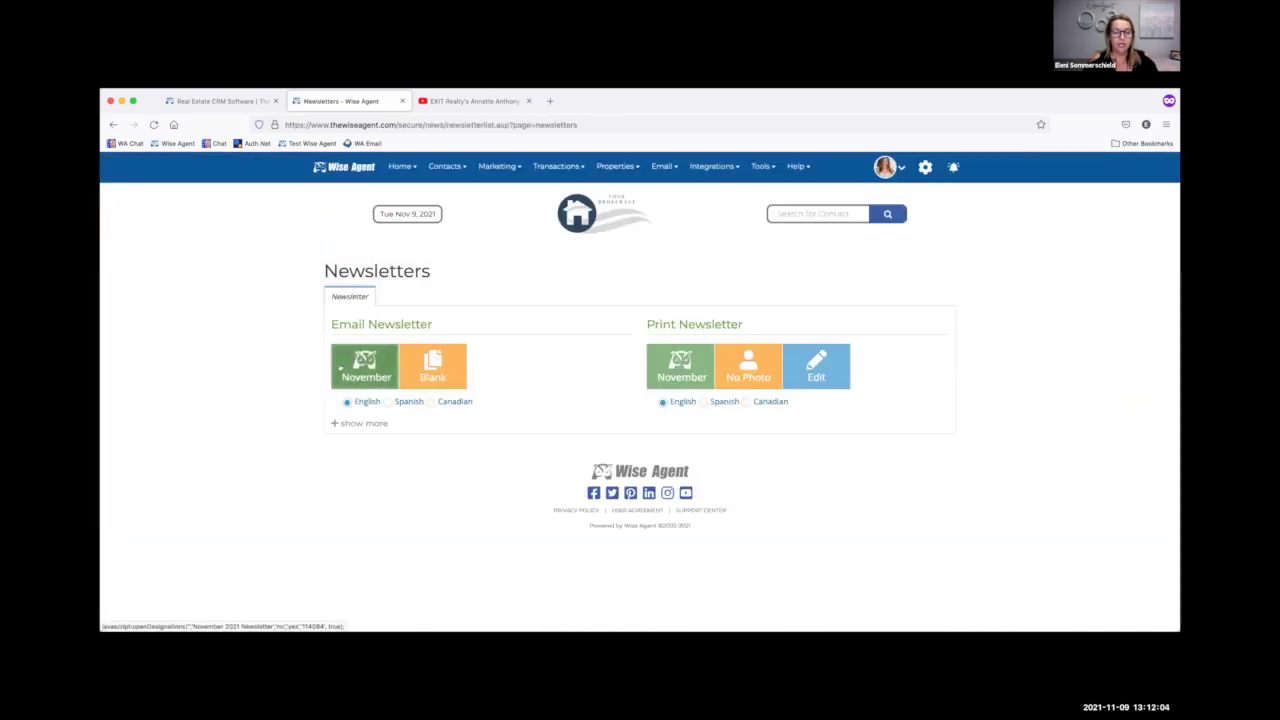
{"action": "left_click", "coordinate": [340, 368]}
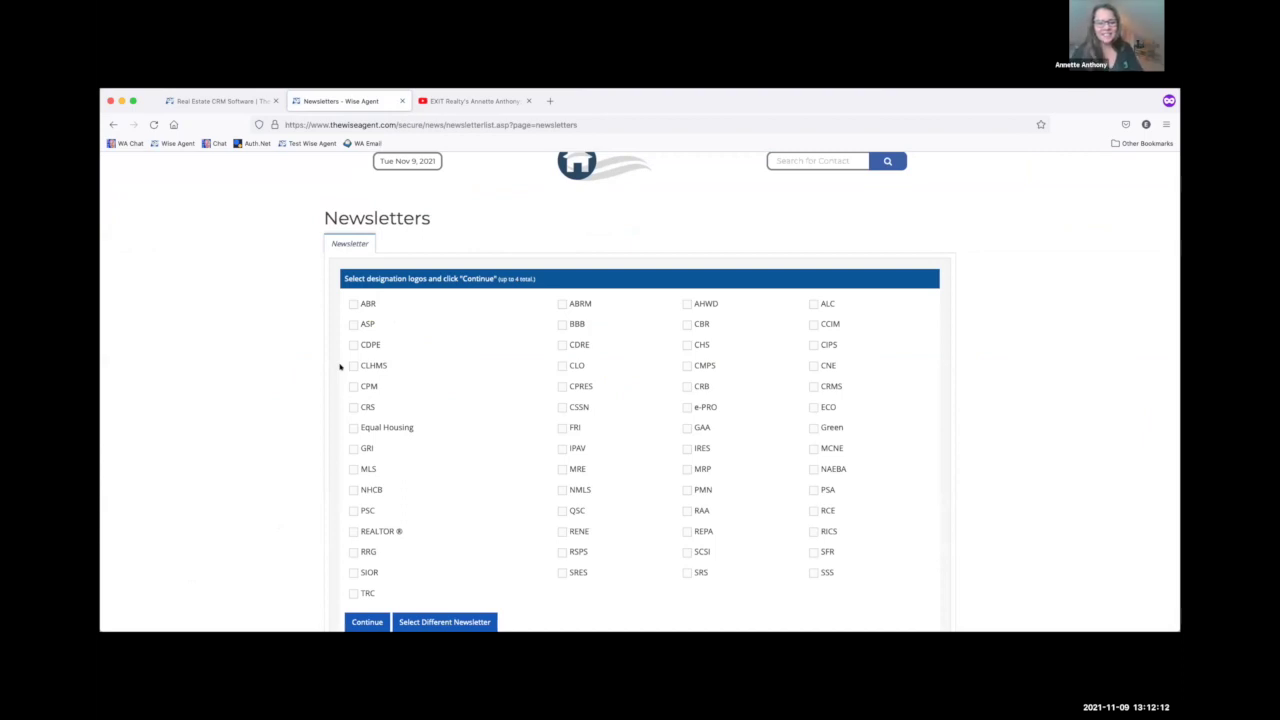
{"action": "scroll", "coordinate": [300, 400], "scroll_direction": "down", "scroll_amount": 5}
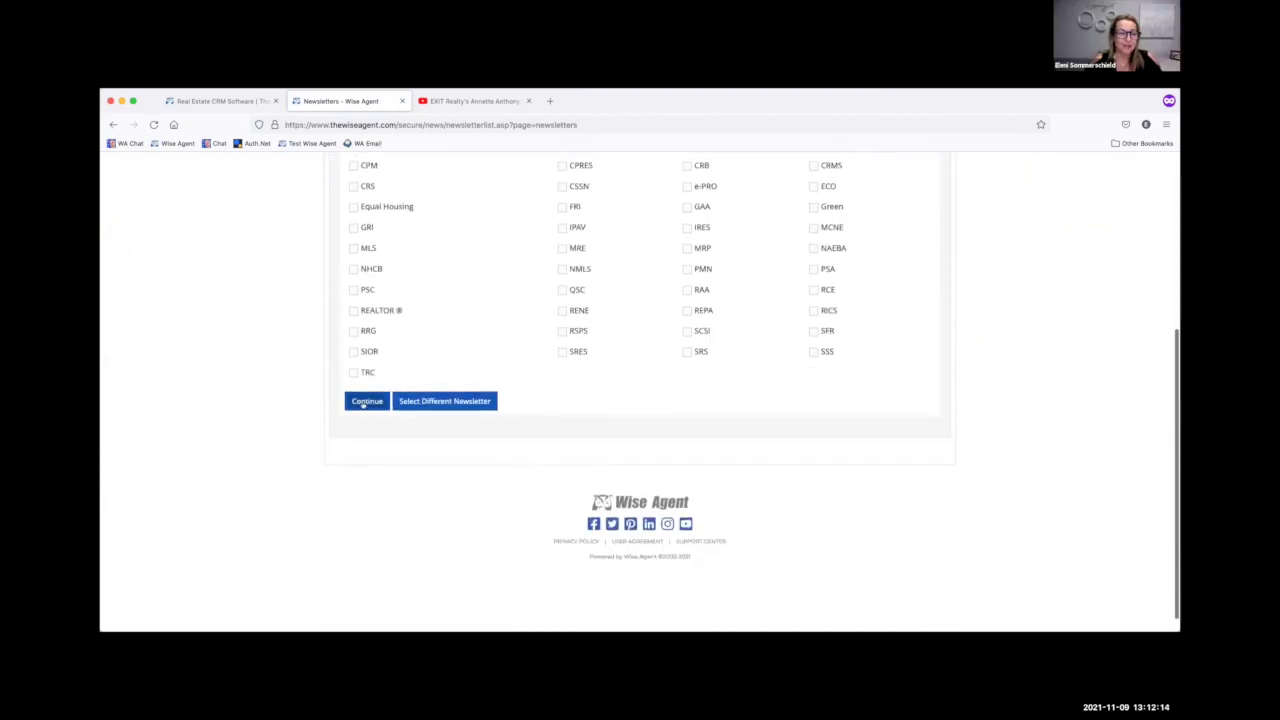
{"action": "left_click", "coordinate": [366, 401]}
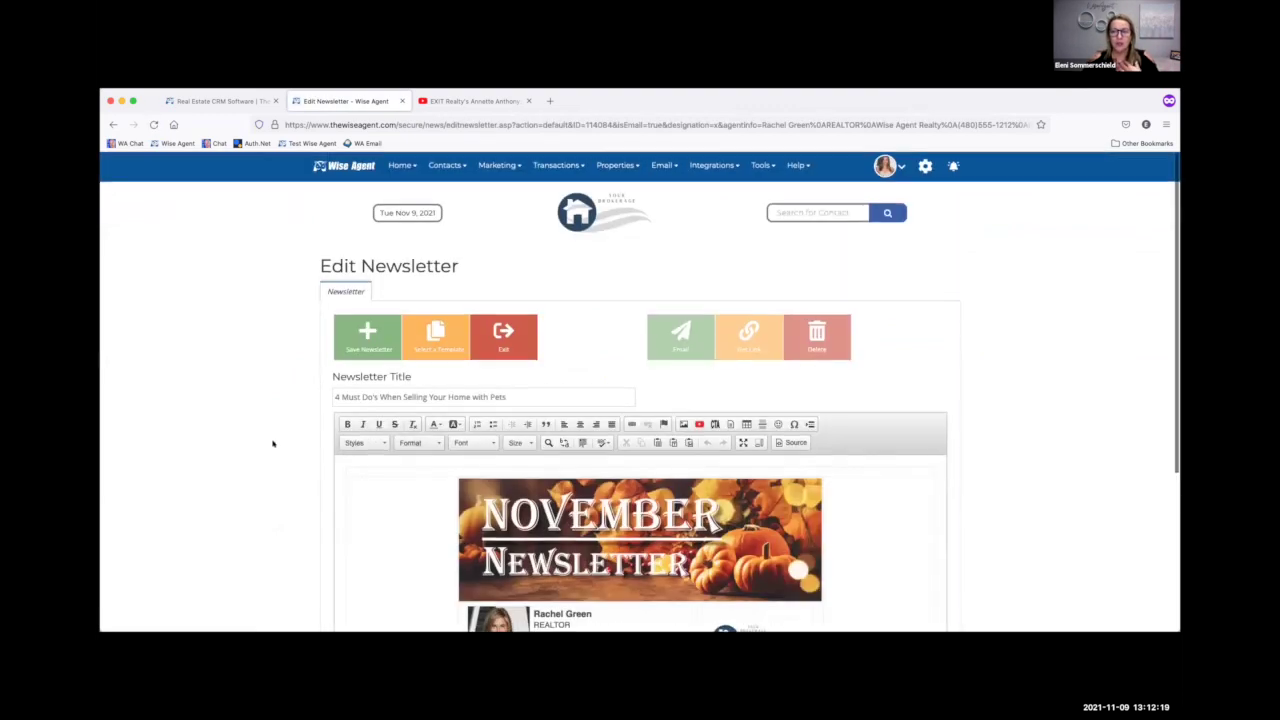
Review the November newsletter's content, from the header and agent details through the quote, gratitude article and recipe.
{"action": "scroll", "coordinate": [273, 443], "scroll_direction": "down", "scroll_amount": 2}
{"action": "scroll", "coordinate": [273, 443], "scroll_direction": "down", "scroll_amount": 2}
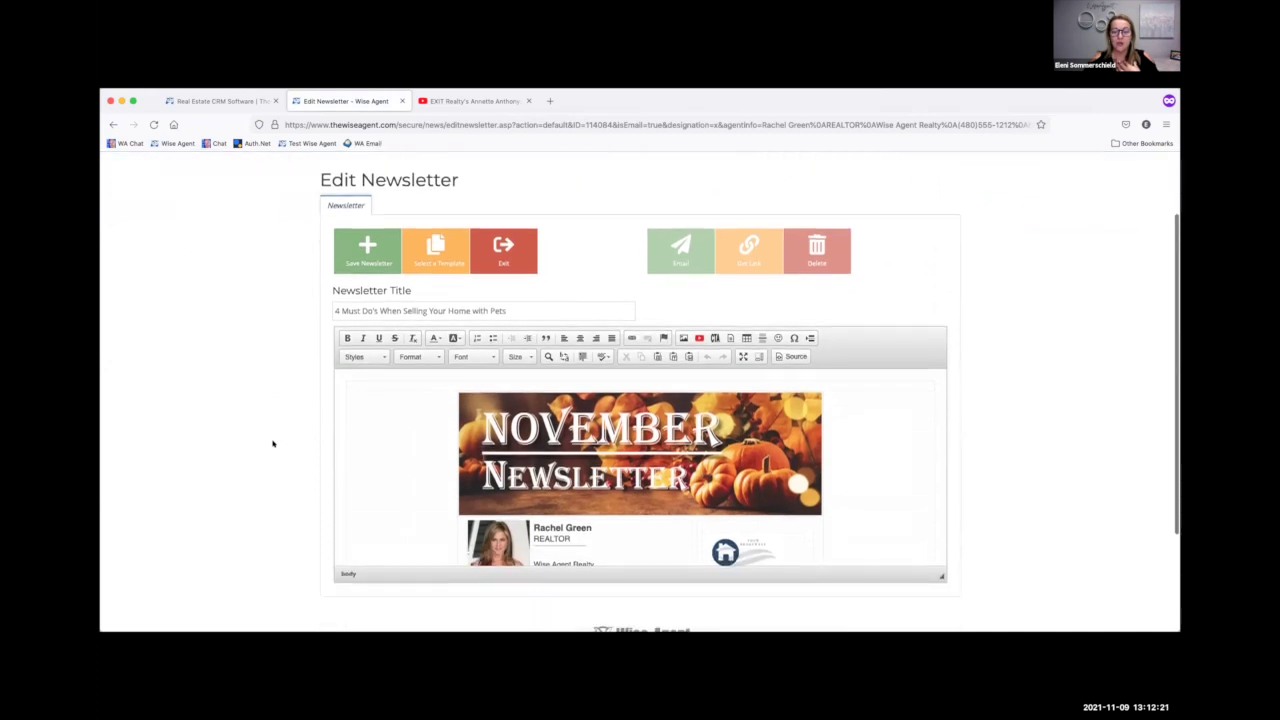
{"action": "scroll", "coordinate": [300, 441], "scroll_direction": "down", "scroll_amount": 2}
{"action": "scroll", "coordinate": [357, 436], "scroll_direction": "down", "scroll_amount": 3}
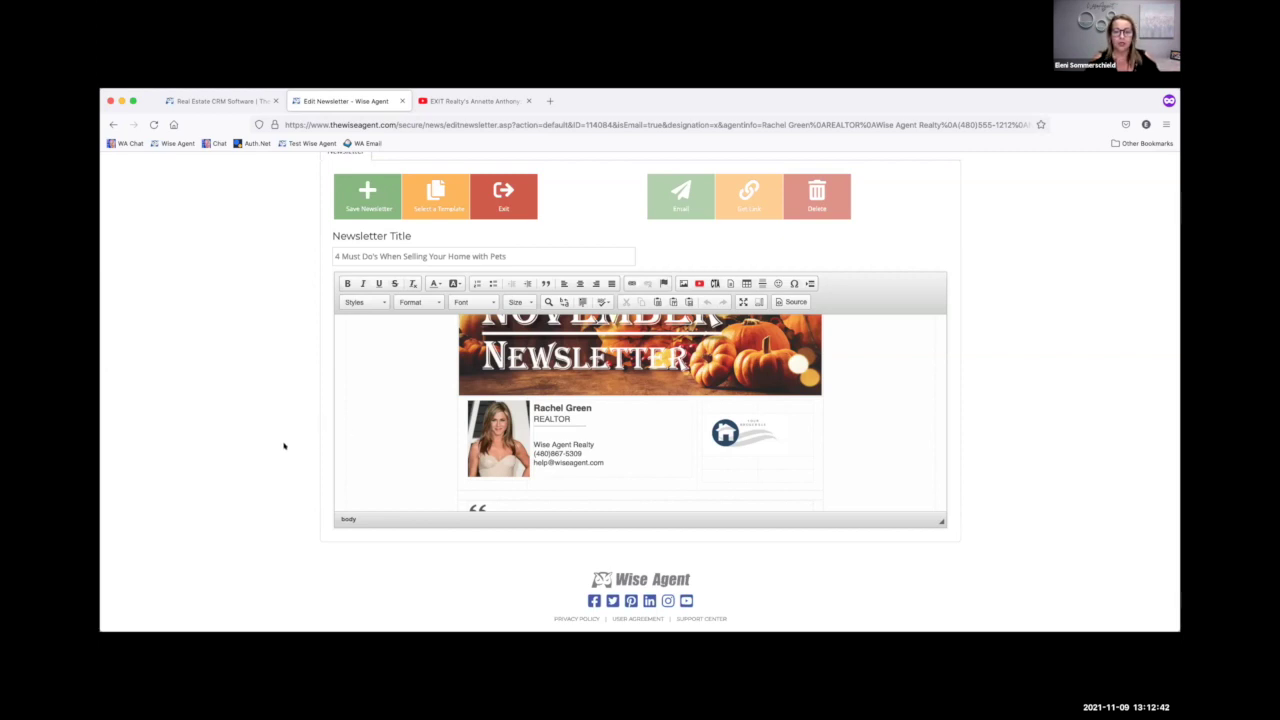
{"action": "scroll", "coordinate": [385, 420], "scroll_direction": "down", "scroll_amount": 5}
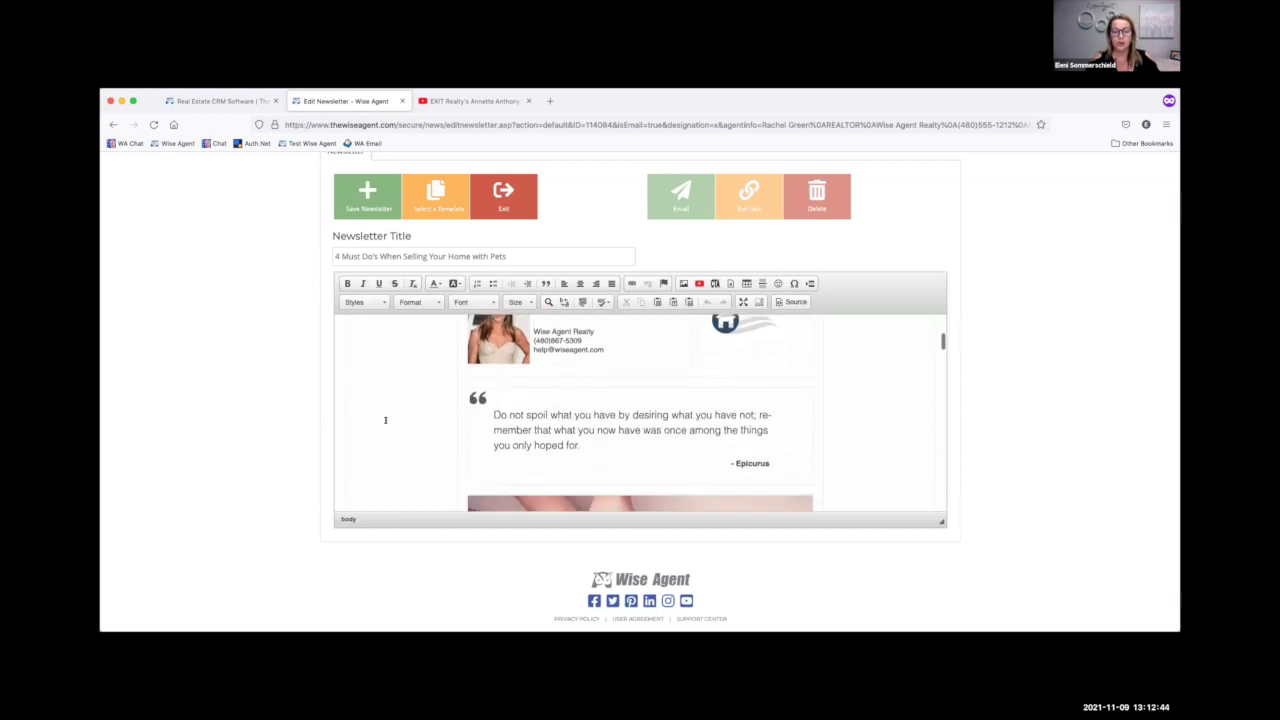
{"action": "scroll", "coordinate": [385, 420], "scroll_direction": "down", "scroll_amount": 6}
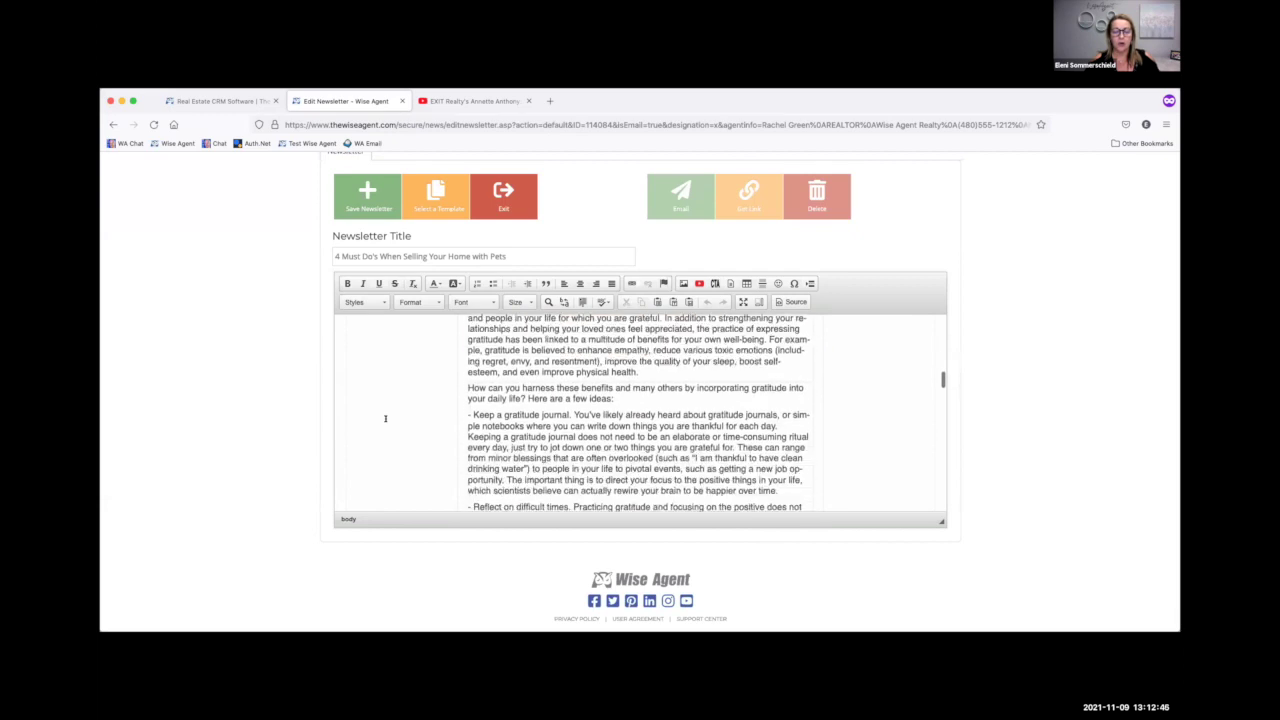
{"action": "scroll", "coordinate": [385, 420], "scroll_direction": "down", "scroll_amount": 6}
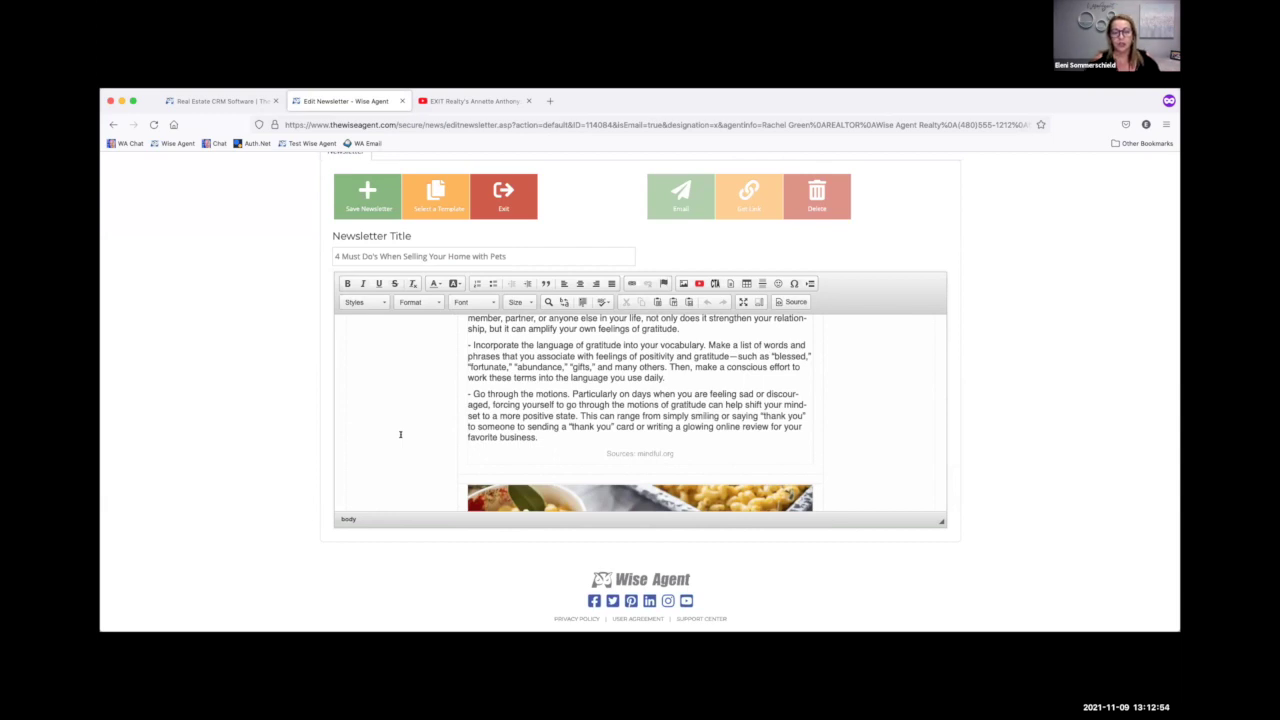
{"action": "scroll", "coordinate": [526, 428], "scroll_direction": "down", "scroll_amount": 6}
{"action": "scroll", "coordinate": [526, 428], "scroll_direction": "down", "scroll_amount": 1}
{"action": "scroll", "coordinate": [443, 411], "scroll_direction": "down", "scroll_amount": 4}
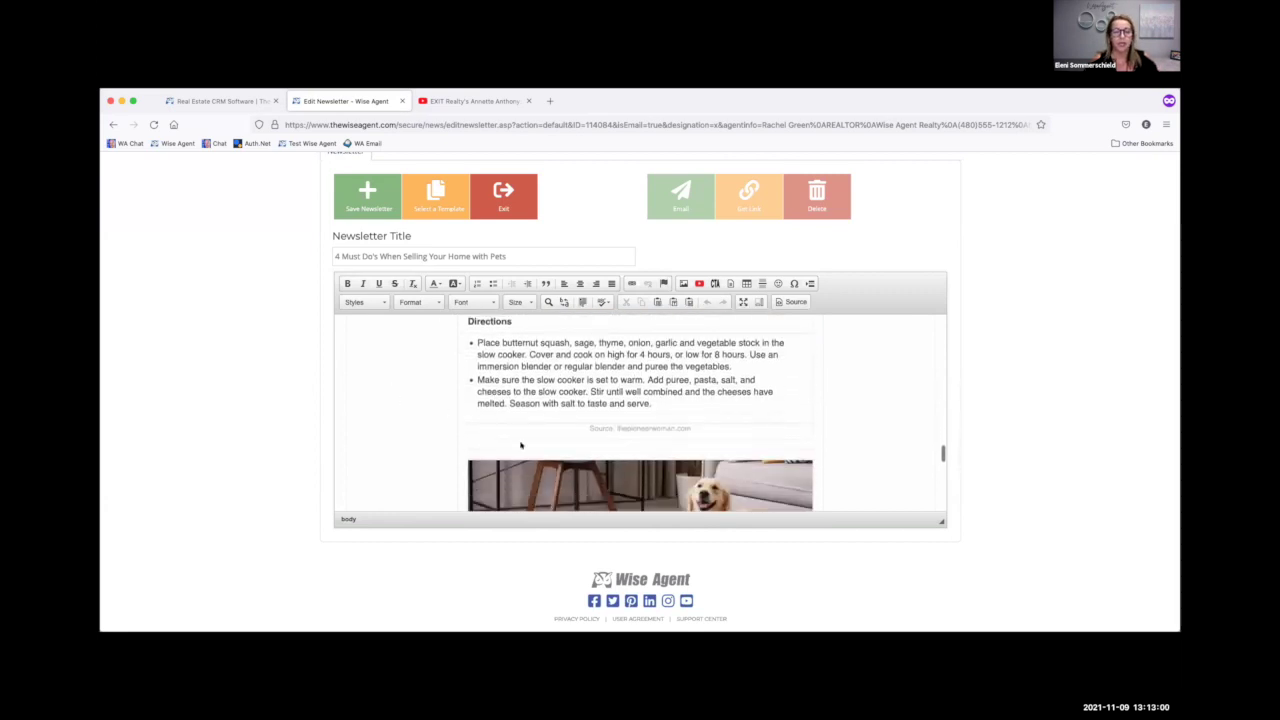
Delete the passage from "ent is preferable to trying" through "unsightly and can make your" in the pet article, and select the newsletter title.
{"action": "scroll", "coordinate": [520, 445], "scroll_direction": "down", "scroll_amount": 6}
{"action": "left_click_drag", "start_coordinate": [548, 416], "coordinate": [618, 465]}
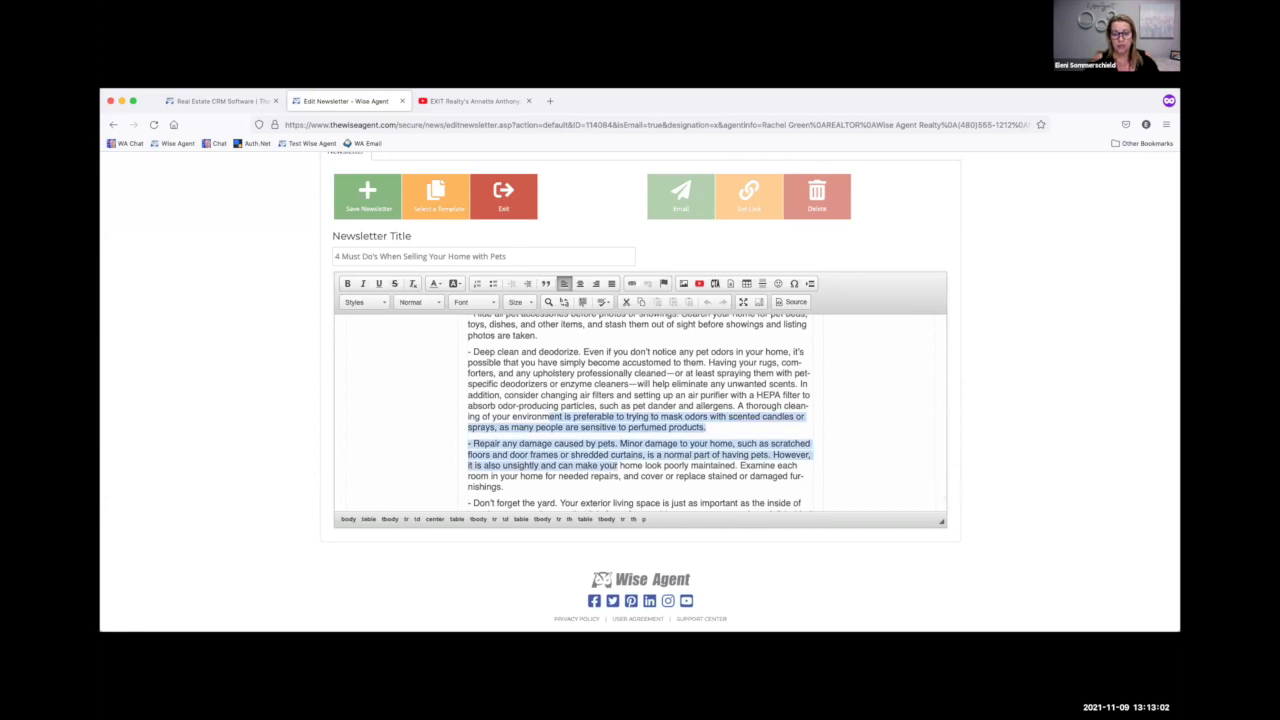
{"action": "key", "text": "BackSpace"}
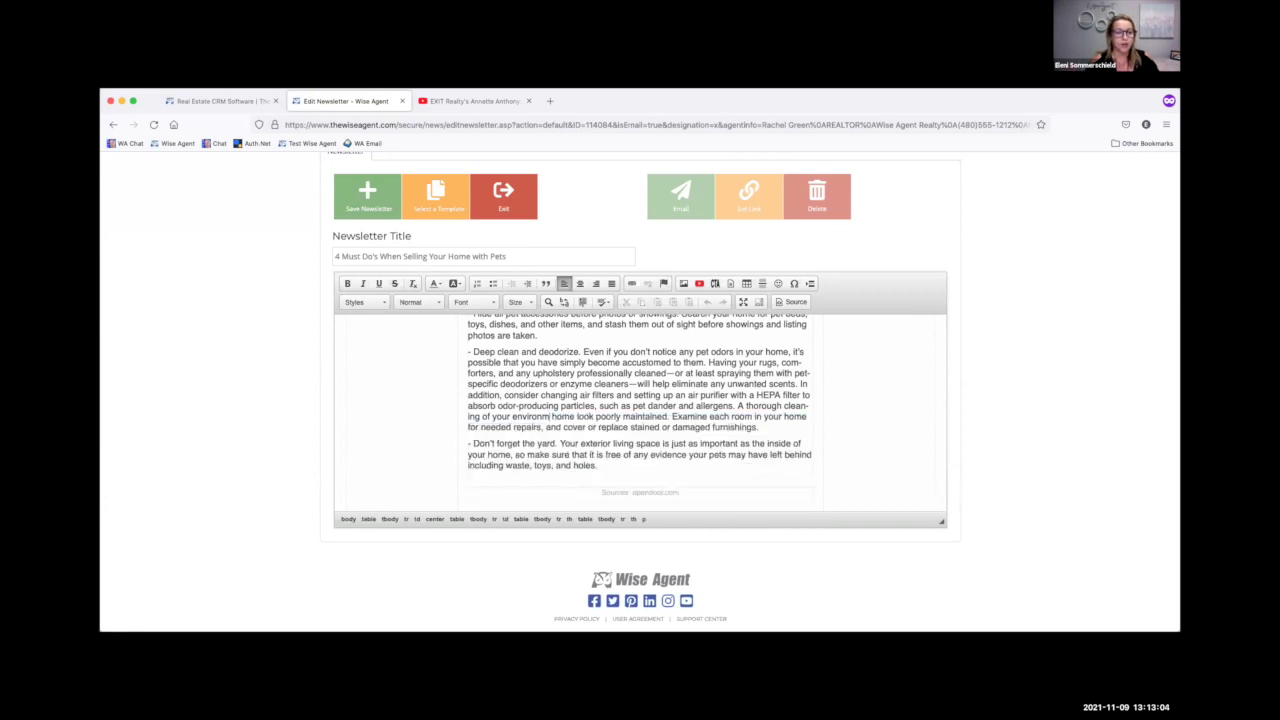
{"action": "left_click_drag", "start_coordinate": [510, 256], "coordinate": [322, 257]}
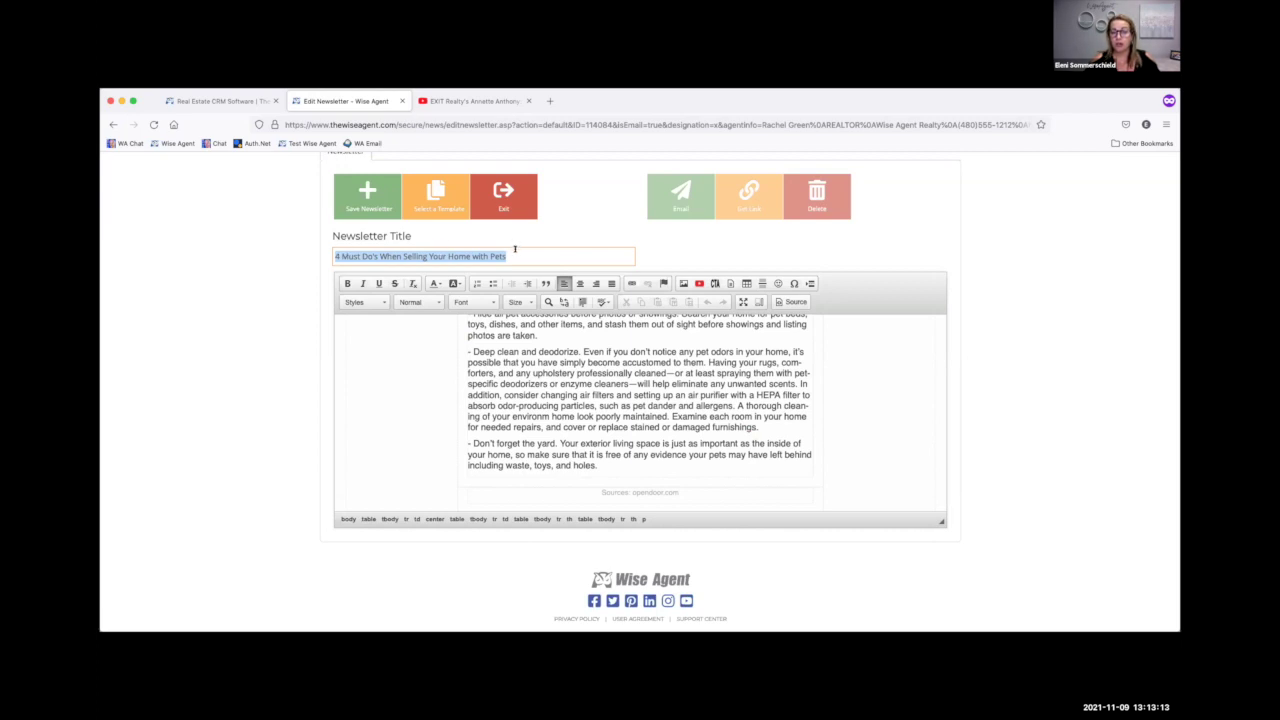
{"action": "scroll", "coordinate": [620, 200], "scroll_direction": "up", "scroll_amount": 3}
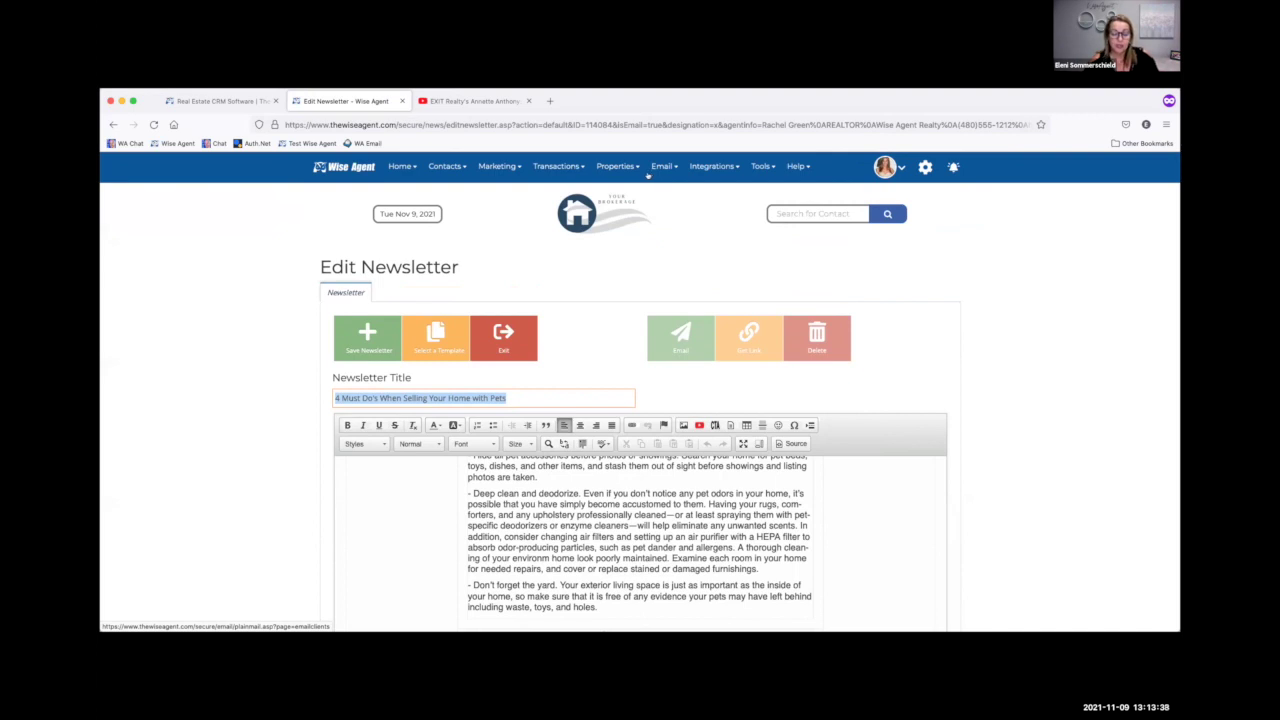
Open the contact list.
{"action": "left_click", "coordinate": [469, 169]}
{"action": "left_click", "coordinate": [458, 188]}
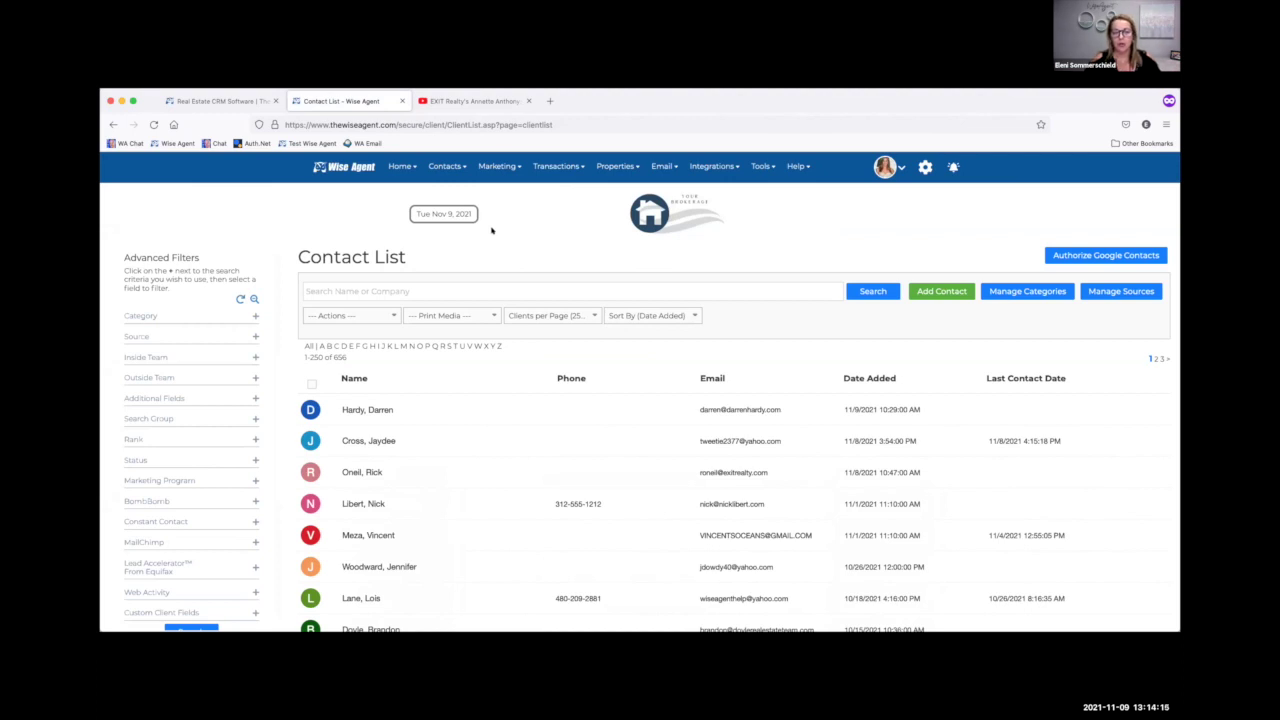
{"action": "left_click", "coordinate": [311, 383]}
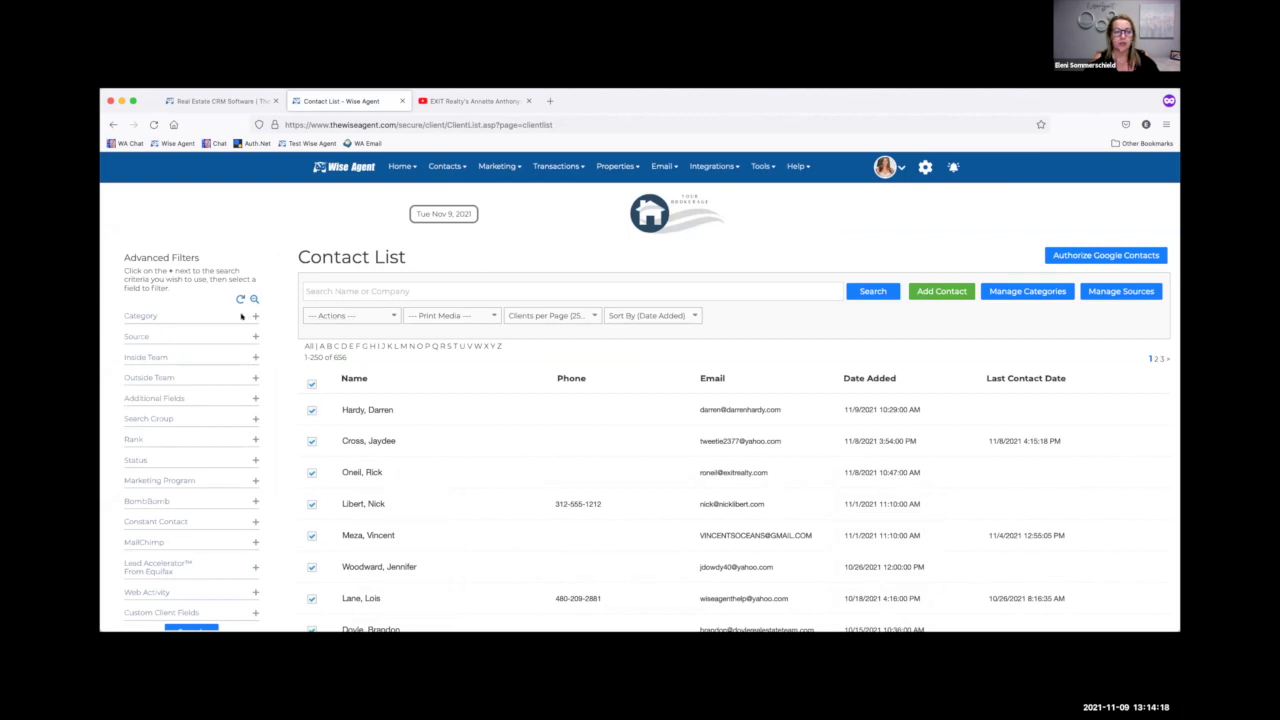
{"action": "left_click", "coordinate": [310, 383]}
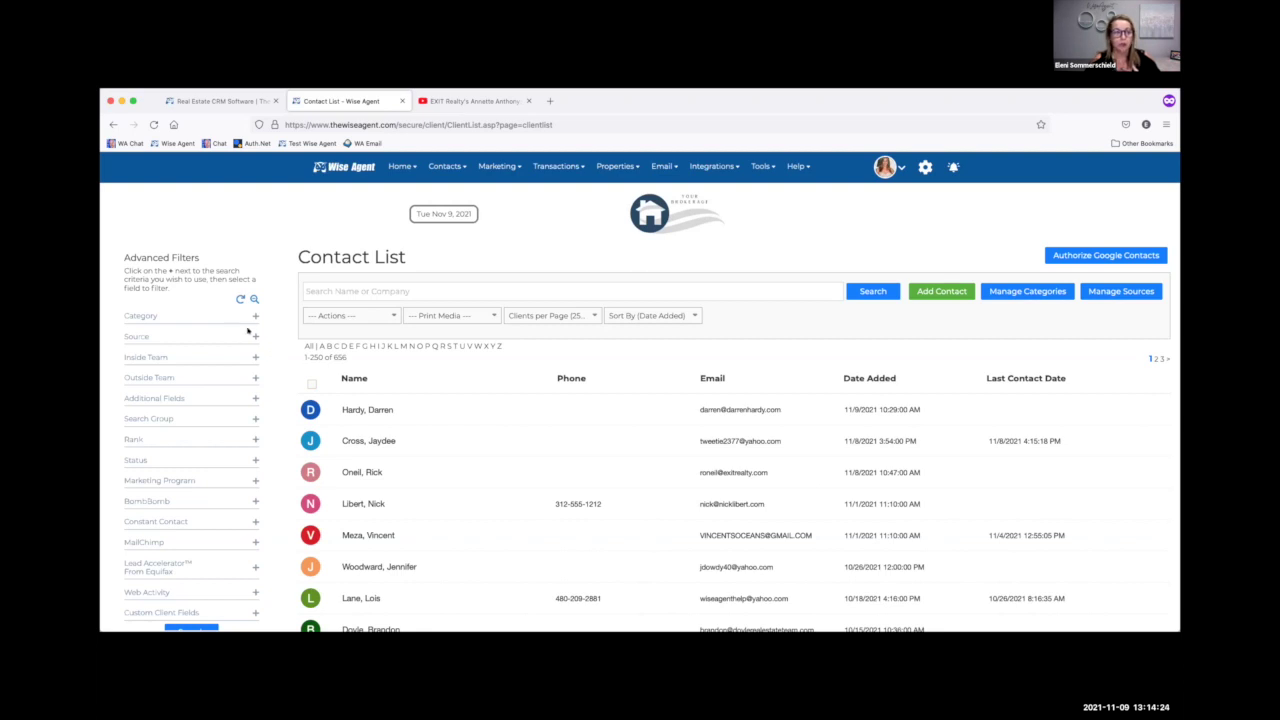
{"action": "left_click", "coordinate": [254, 336]}
{"action": "left_click", "coordinate": [254, 336]}
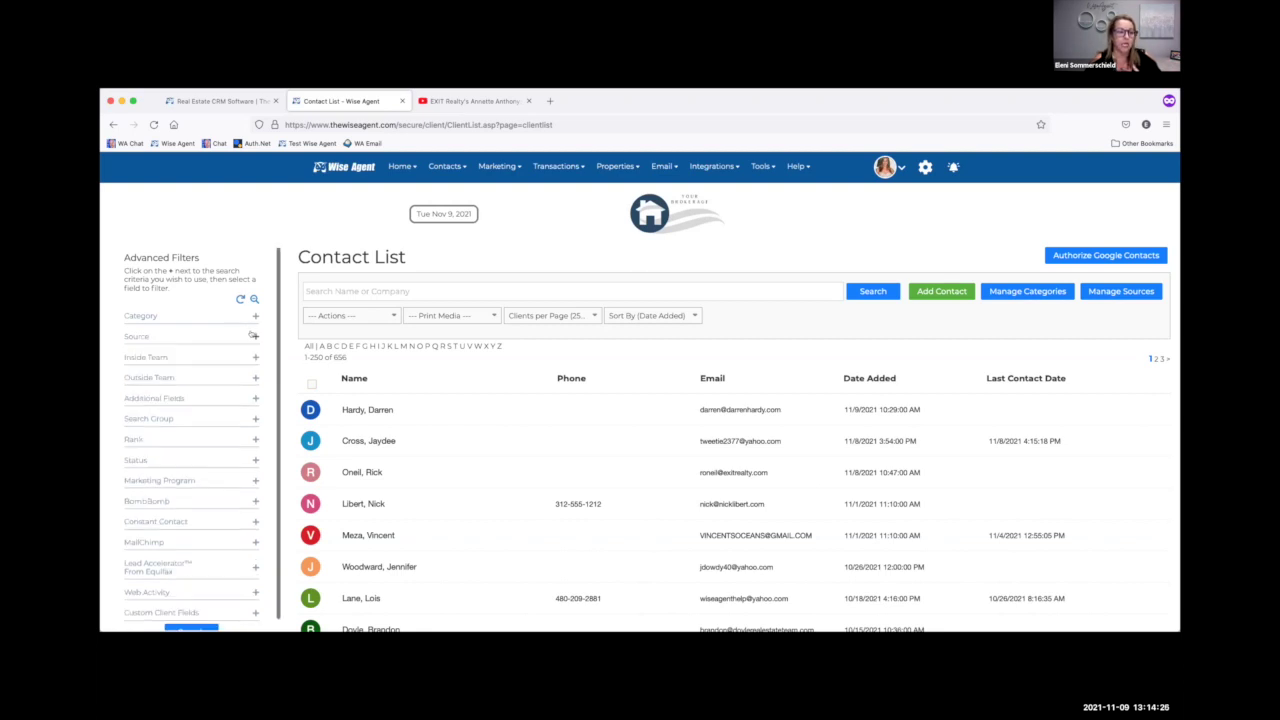
Choose the "Sphere of Infuence" category in the contact list's advanced filters.
{"action": "left_click", "coordinate": [255, 315]}
{"action": "left_click", "coordinate": [211, 338]}
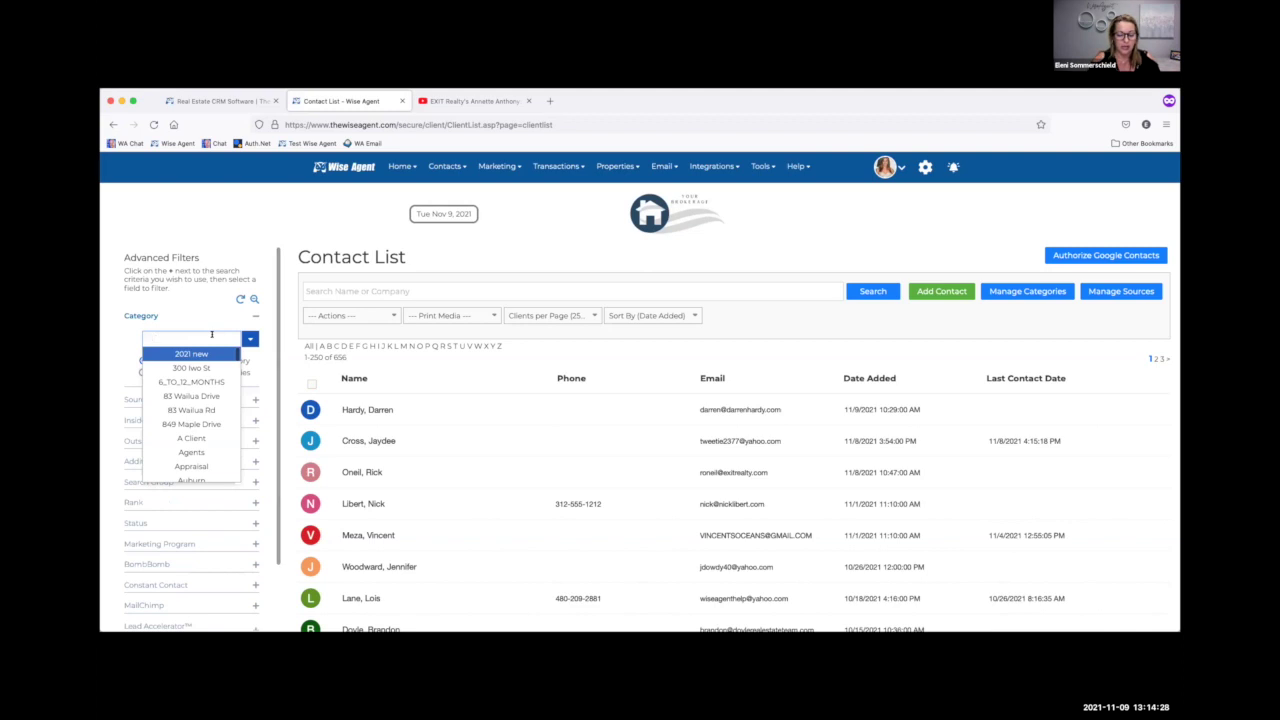
{"action": "type", "text": "so"}
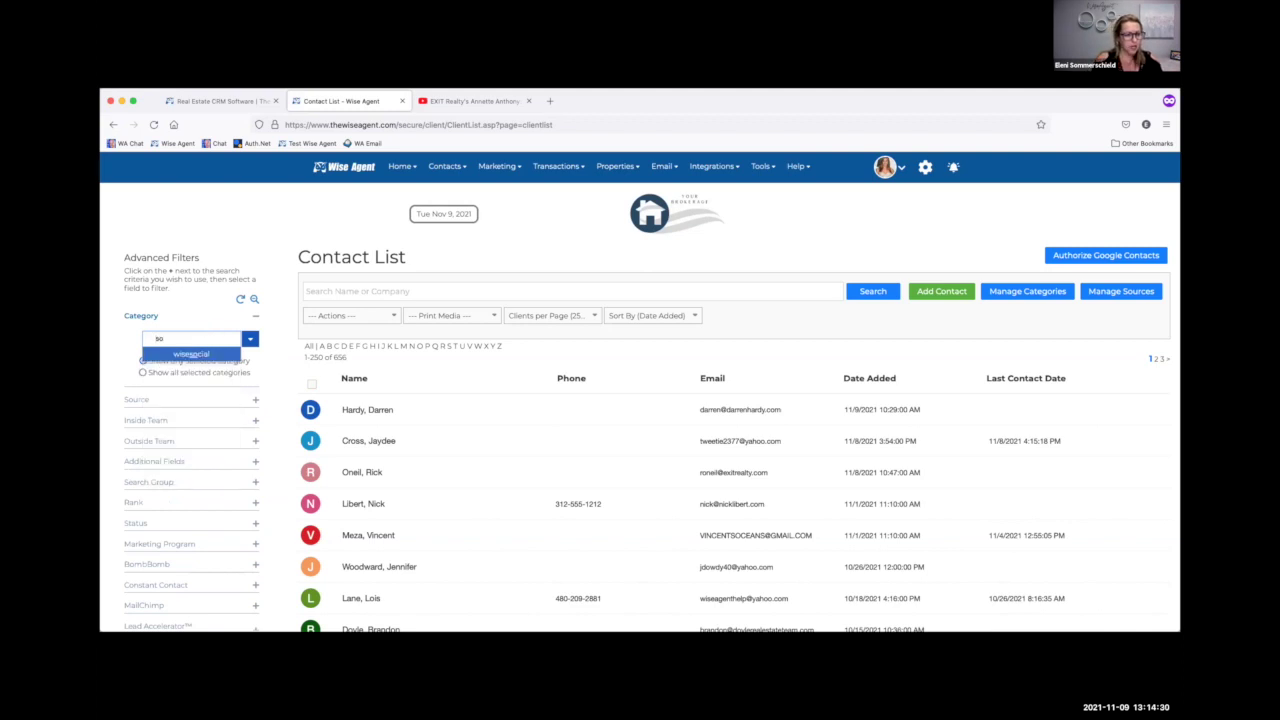
{"action": "key", "text": "BackSpace"}
{"action": "key", "text": "BackSpace"}
{"action": "type", "text": "s"}
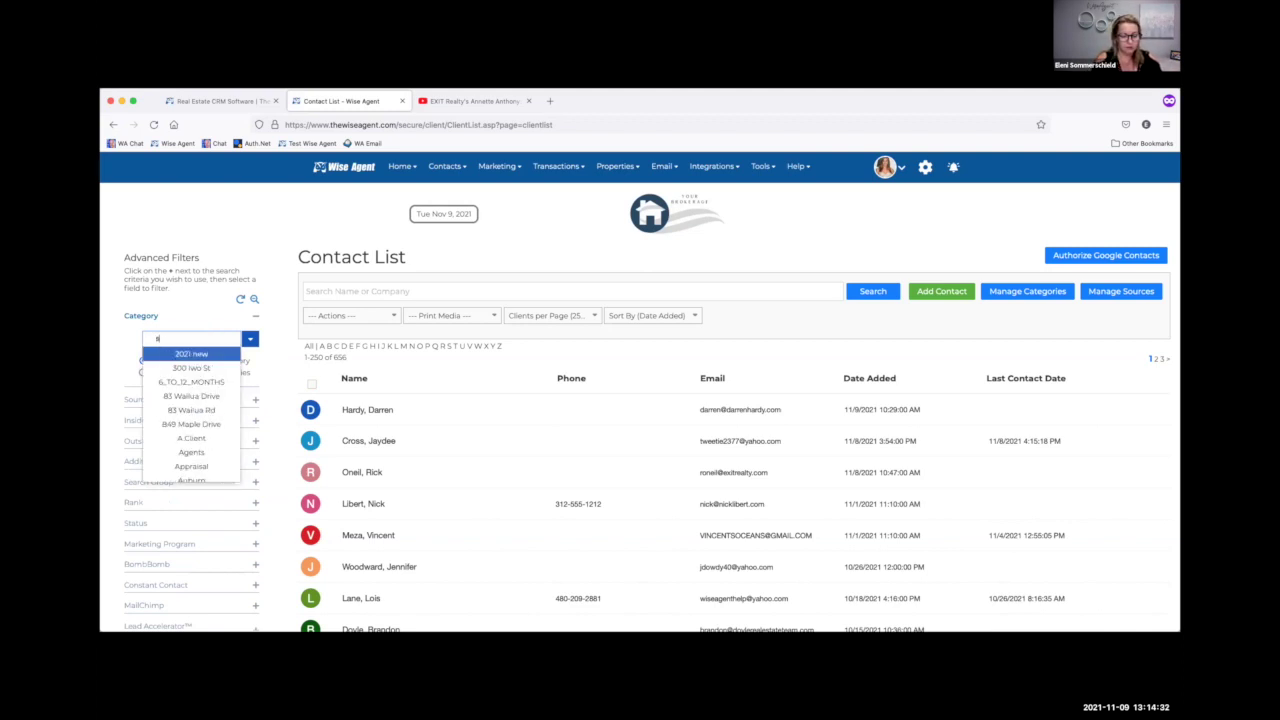
{"action": "type", "text": "ph"}
{"action": "left_click", "coordinate": [219, 350]}
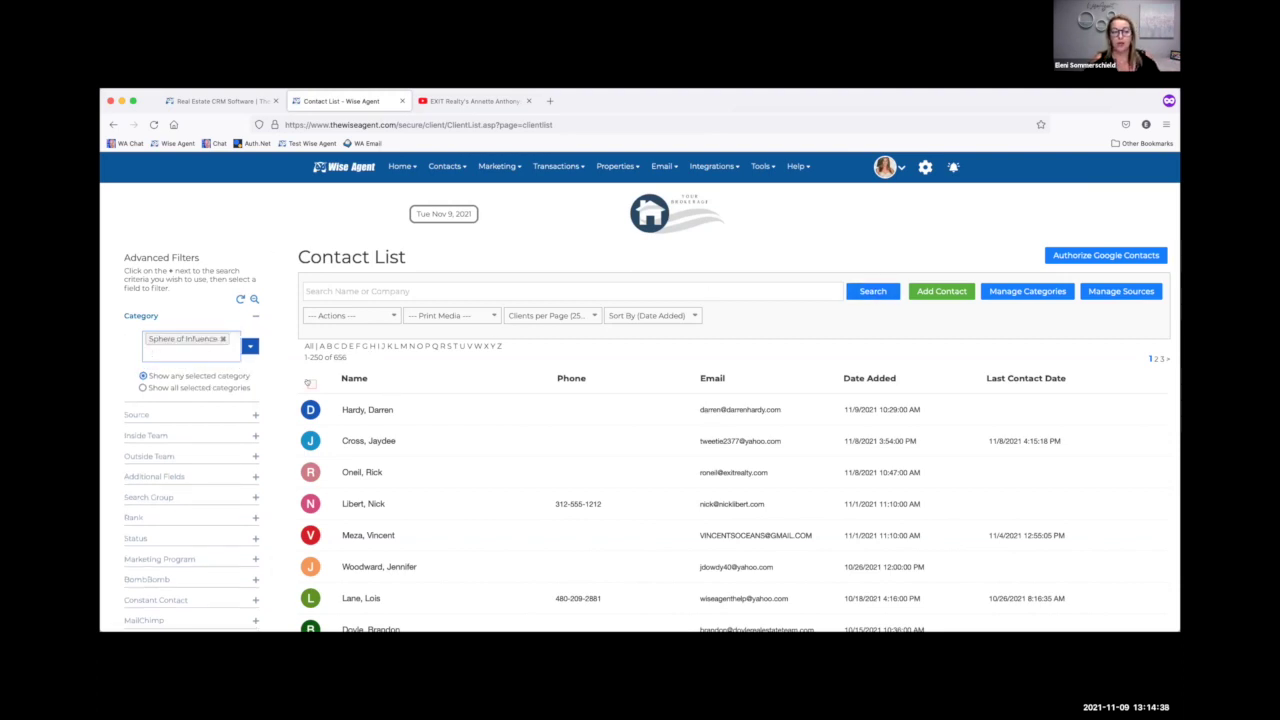
Select all contacts on the page and start the Send Text action, accepting that only those with valid phone numbers are texted.
{"action": "left_click", "coordinate": [310, 383]}
{"action": "left_click", "coordinate": [370, 315]}
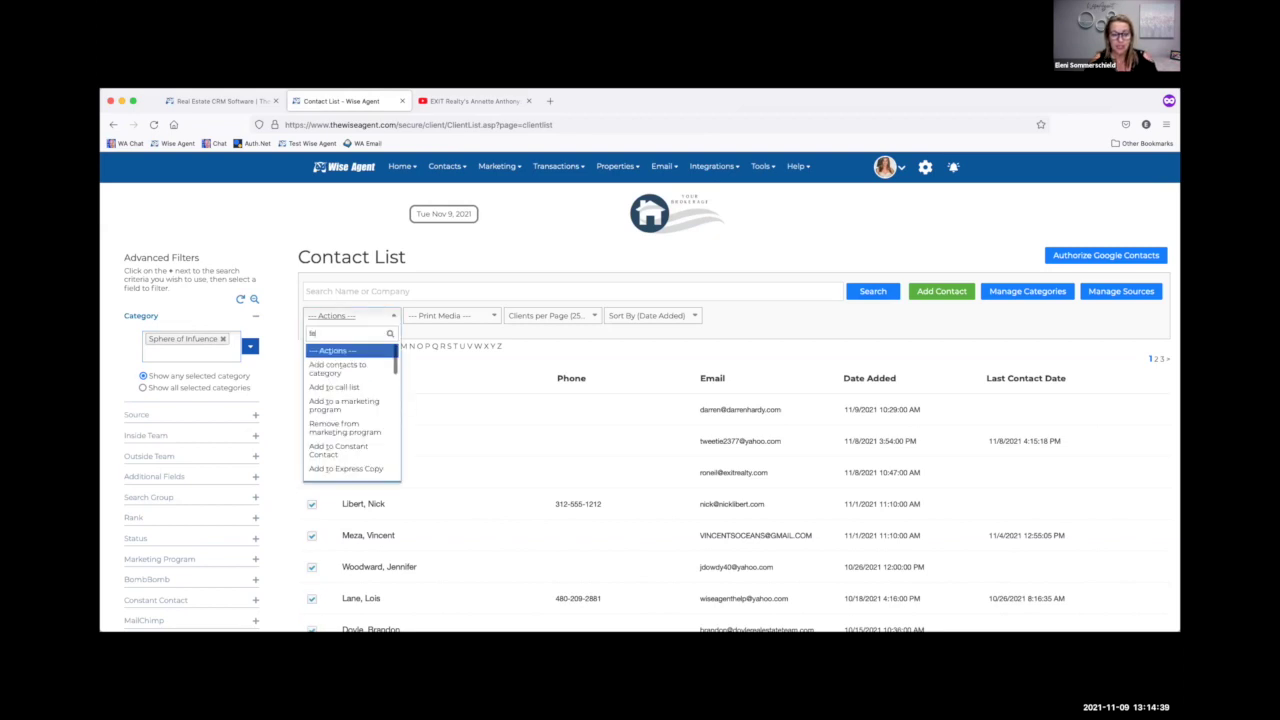
{"action": "type", "text": "te"}
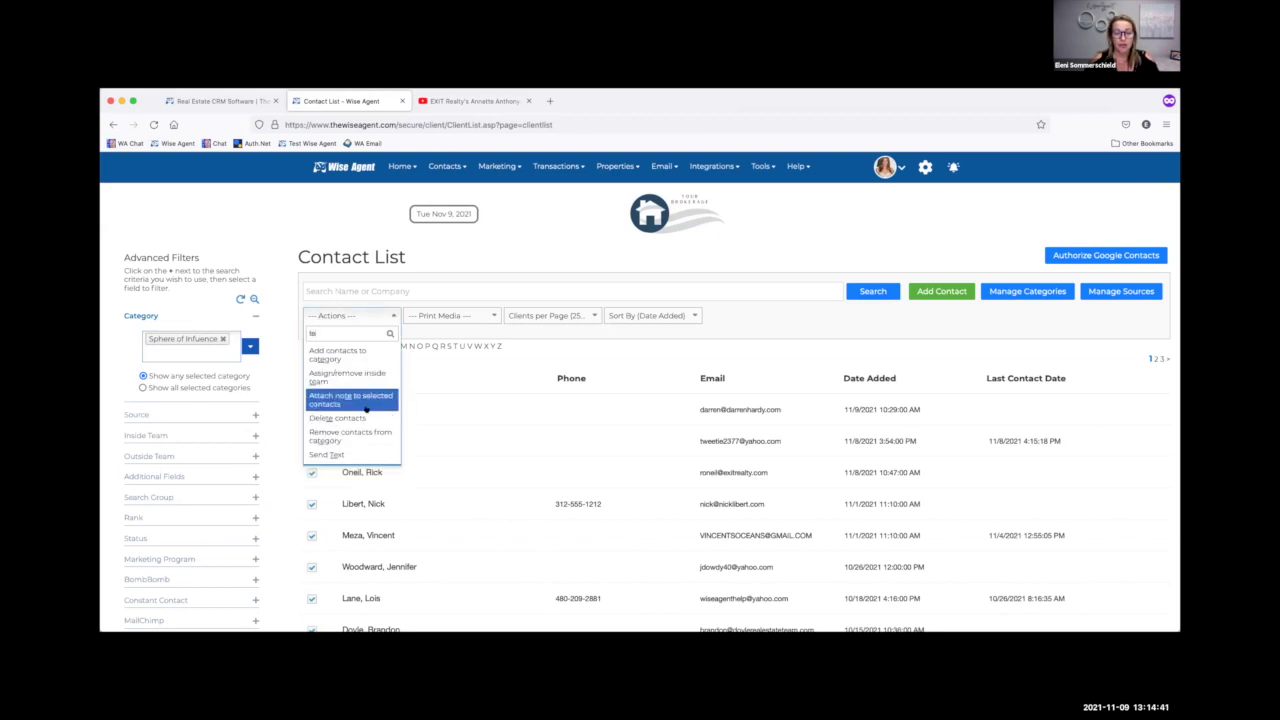
{"action": "left_click", "coordinate": [345, 454]}
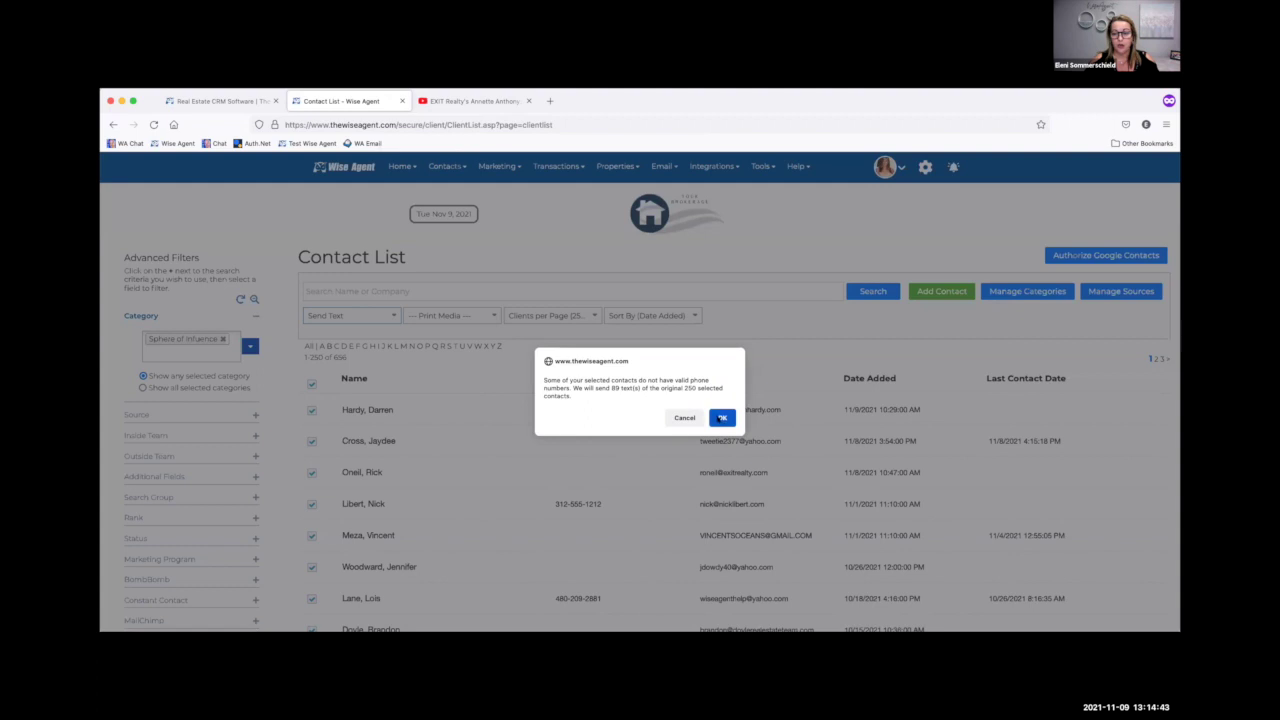
{"action": "left_click", "coordinate": [722, 417]}
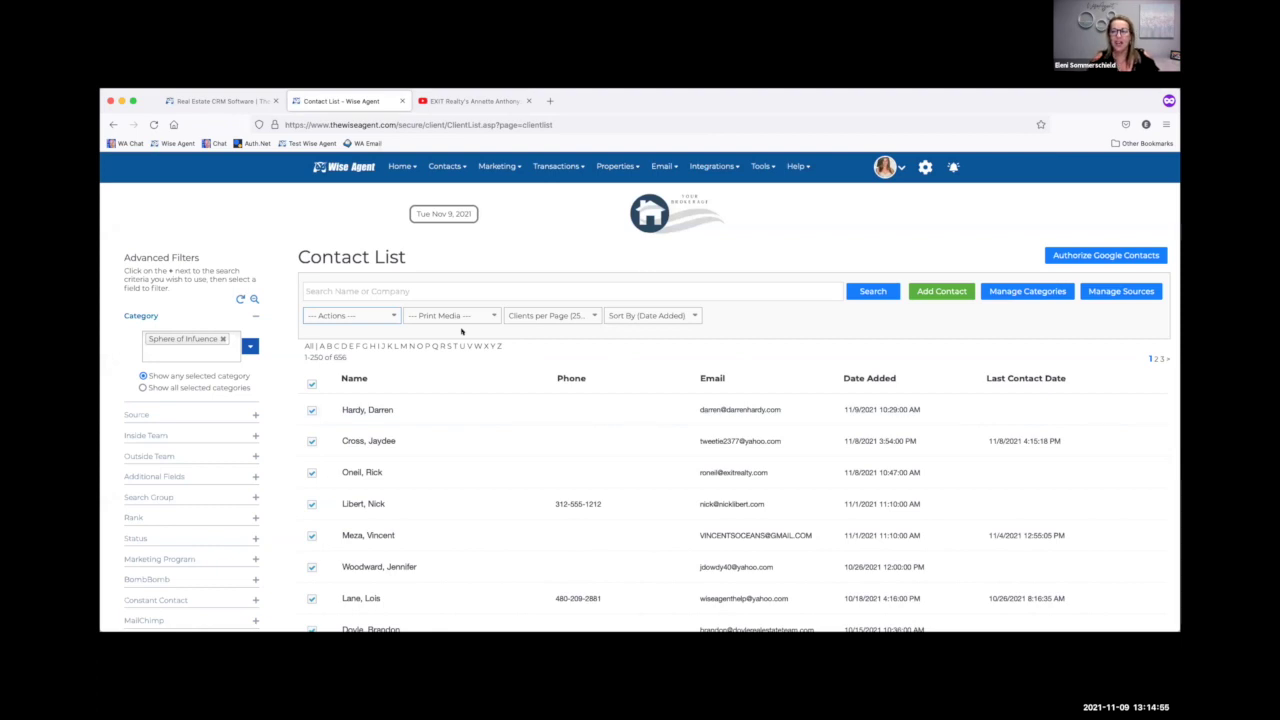
Write the text message "Hi [[first_name]], thinking of you today, have", inserting the first name as a placeholder.
{"action": "left_click", "coordinate": [461, 331]}
{"action": "left_click", "coordinate": [501, 348]}
{"action": "type", "text": "Hi"}
{"action": "left_click", "coordinate": [556, 413]}
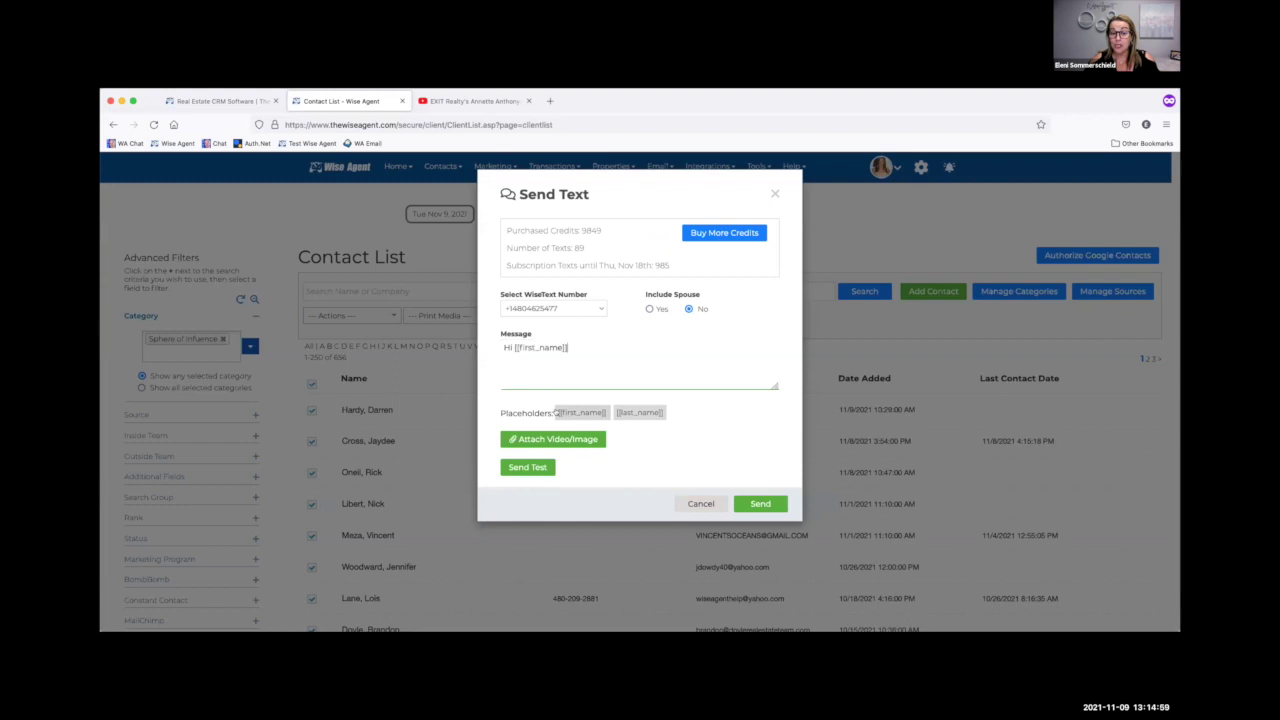
{"action": "type", "text": ", "}
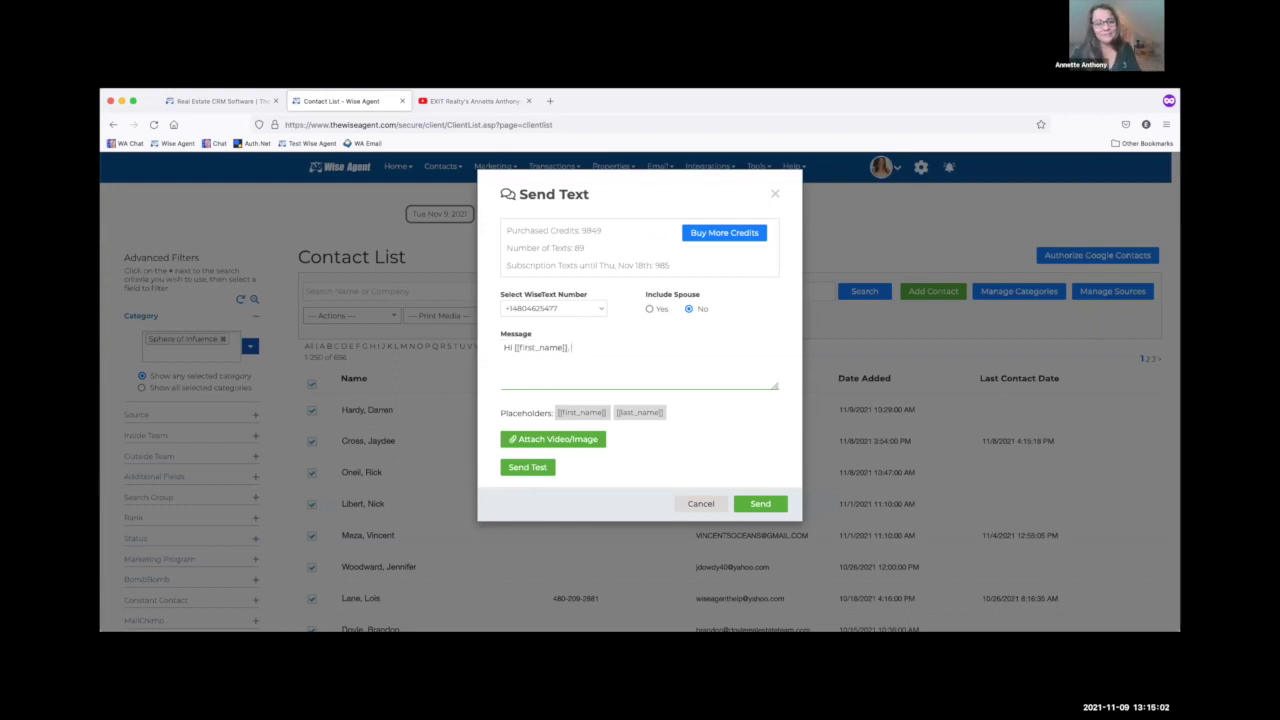
{"action": "type", "text": "thinking of you tod"}
{"action": "type", "text": "ay, have b"}
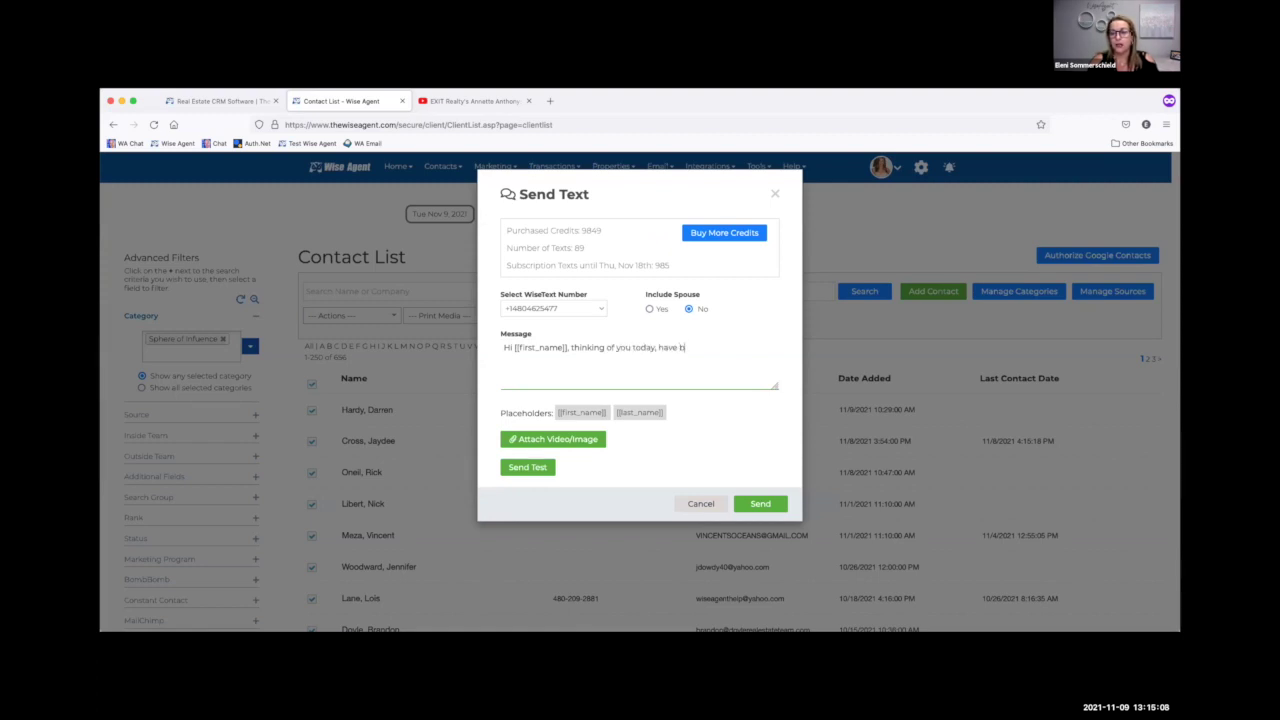
{"action": "key", "text": "BackSpace"}
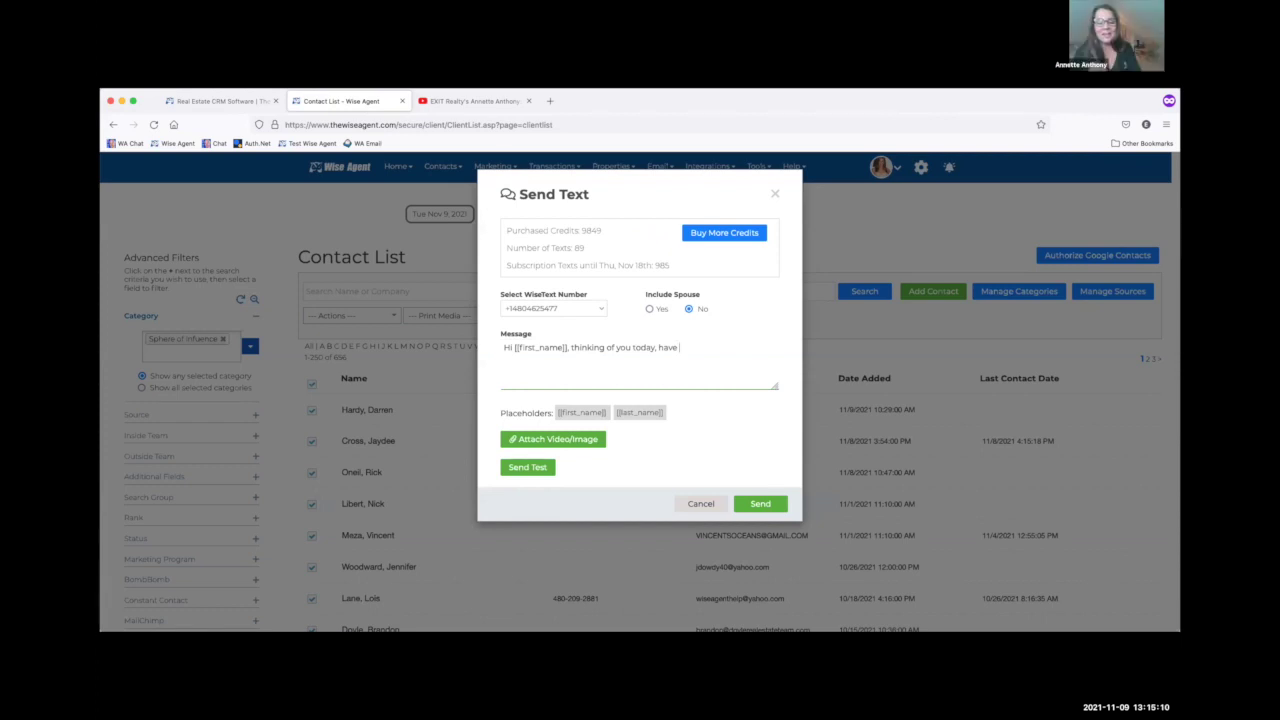
View the video and image attachment options without attaching anything, and append "bit.ly..." to the message.
{"action": "left_click", "coordinate": [548, 438]}
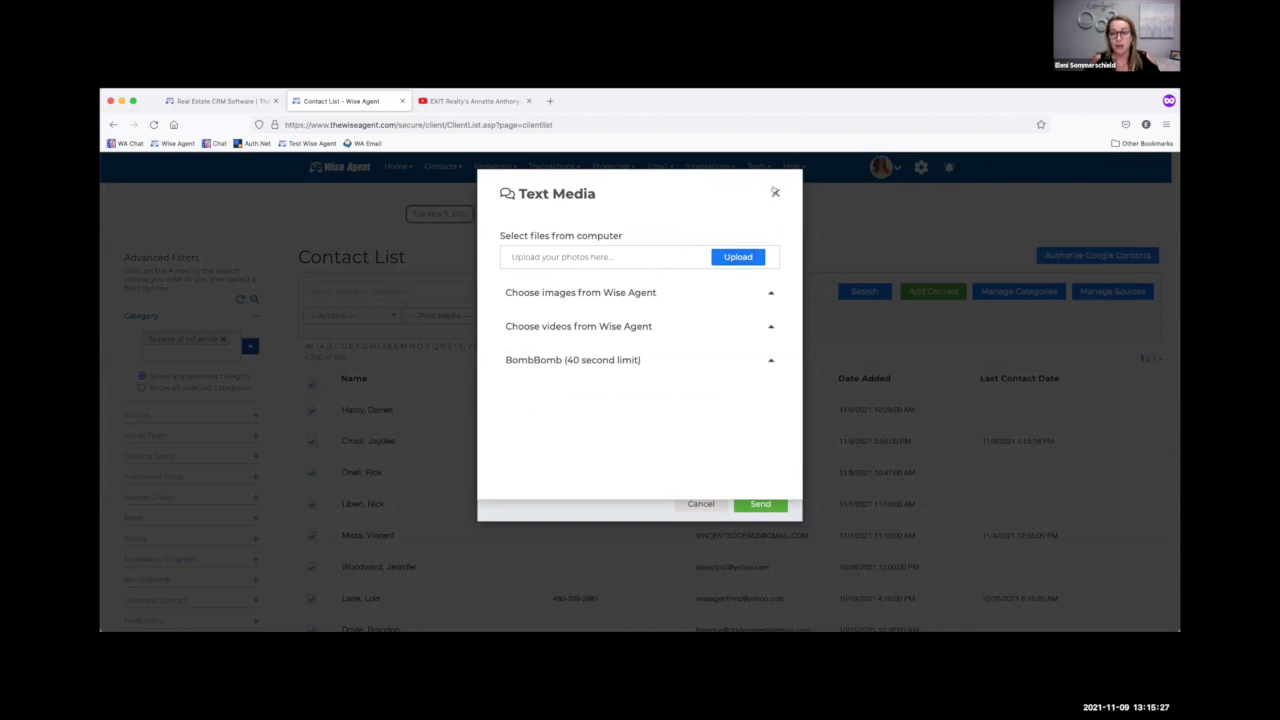
{"action": "left_click", "coordinate": [775, 191]}
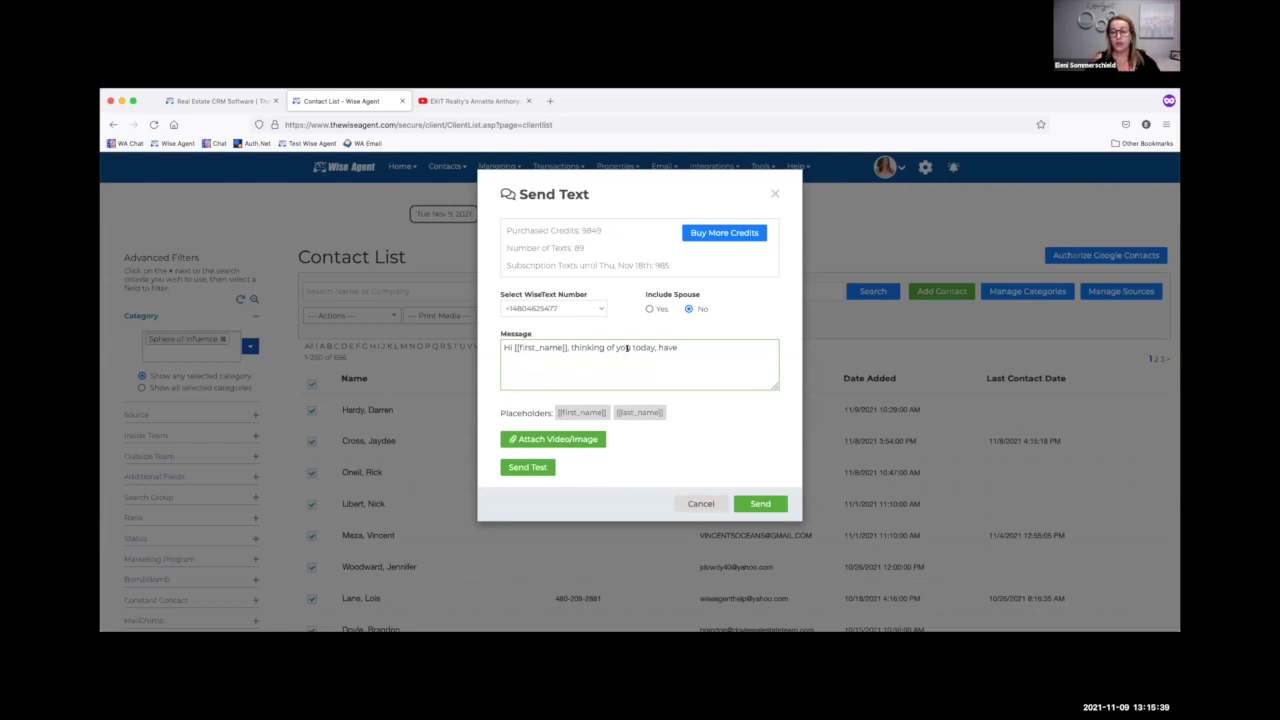
{"action": "left_click", "coordinate": [699, 352]}
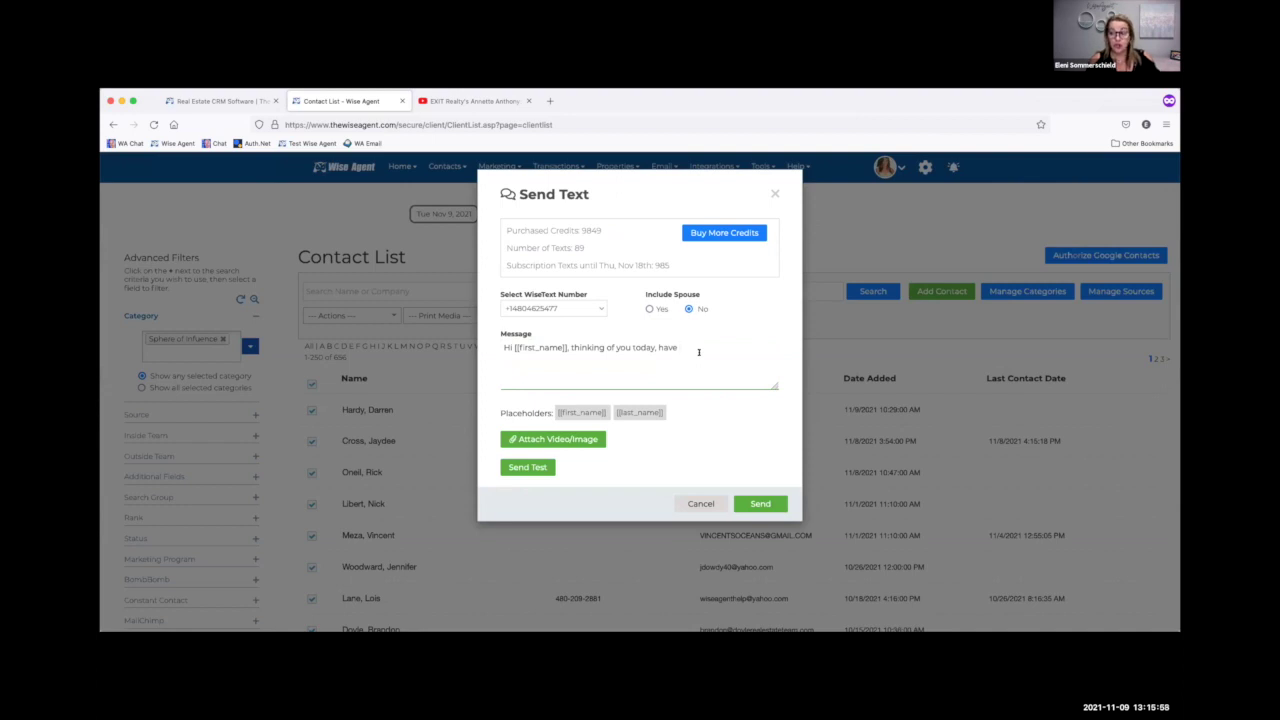
{"action": "type", "text": "bit.ly..."}
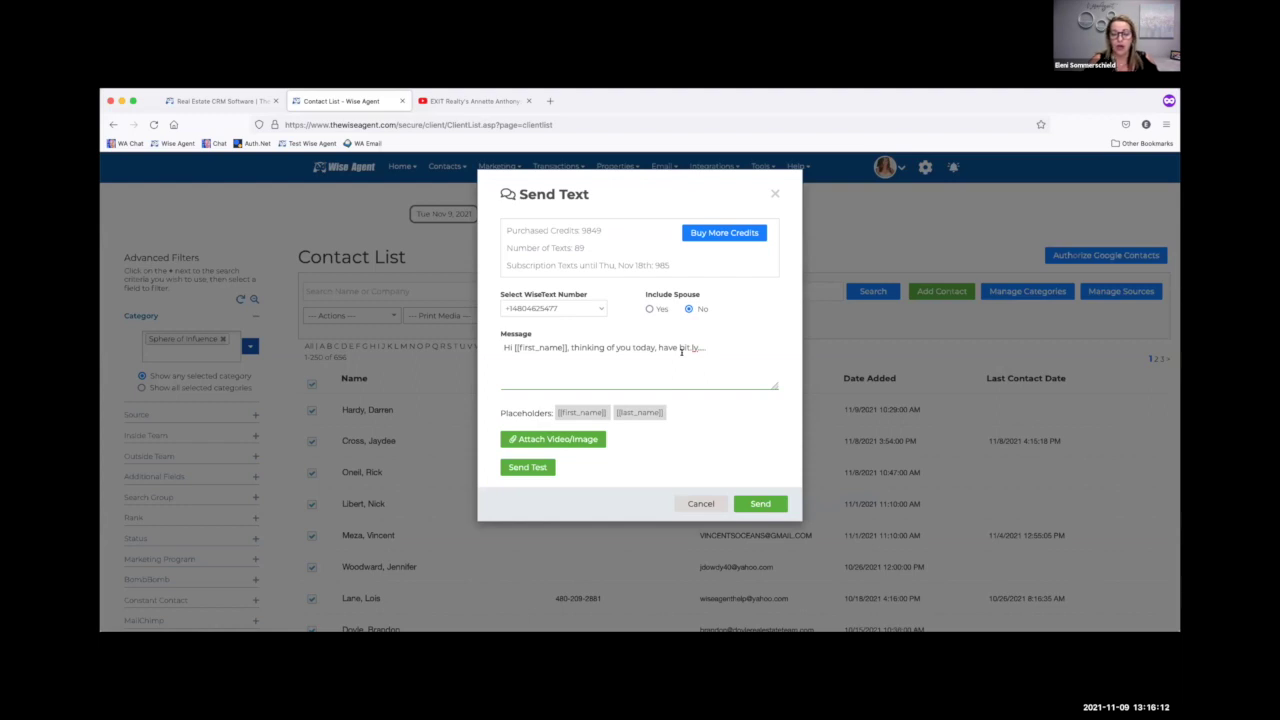
Cancel the bulk text message without sending it, and clear and reselect all contacts on the page.
{"action": "left_click", "coordinate": [697, 503]}
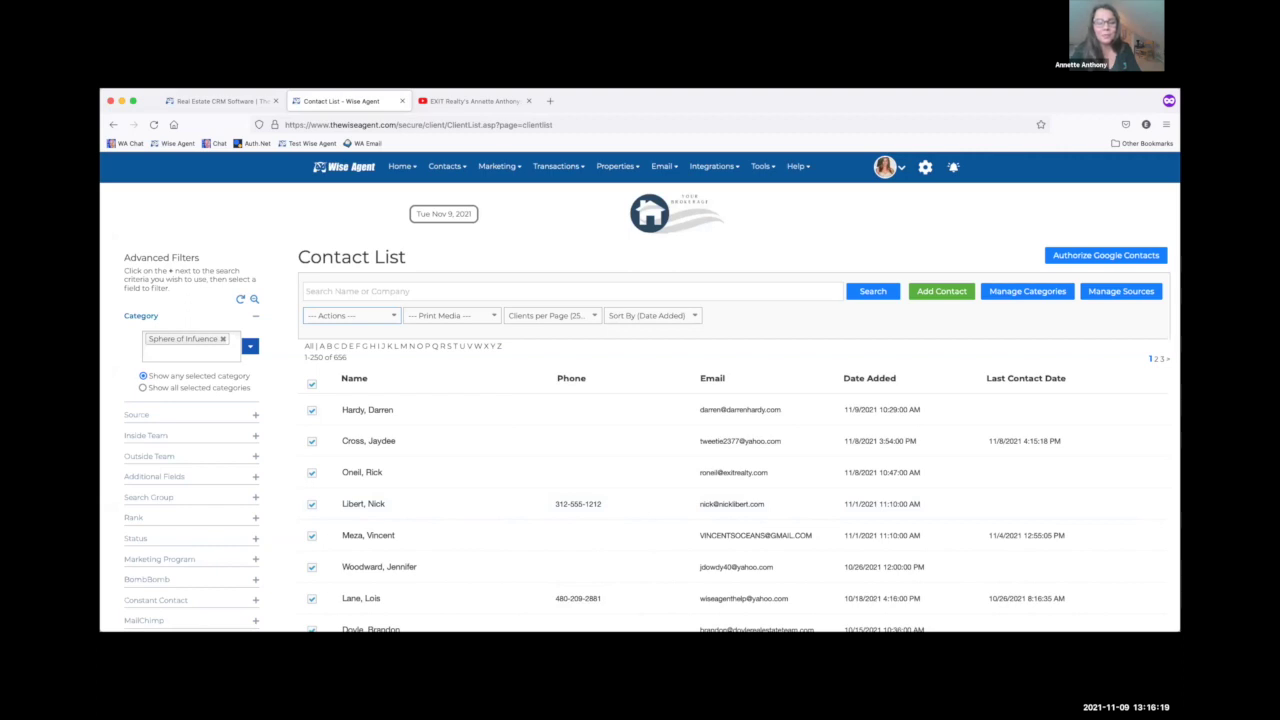
{"action": "mouse_move", "coordinate": [524, 608]}
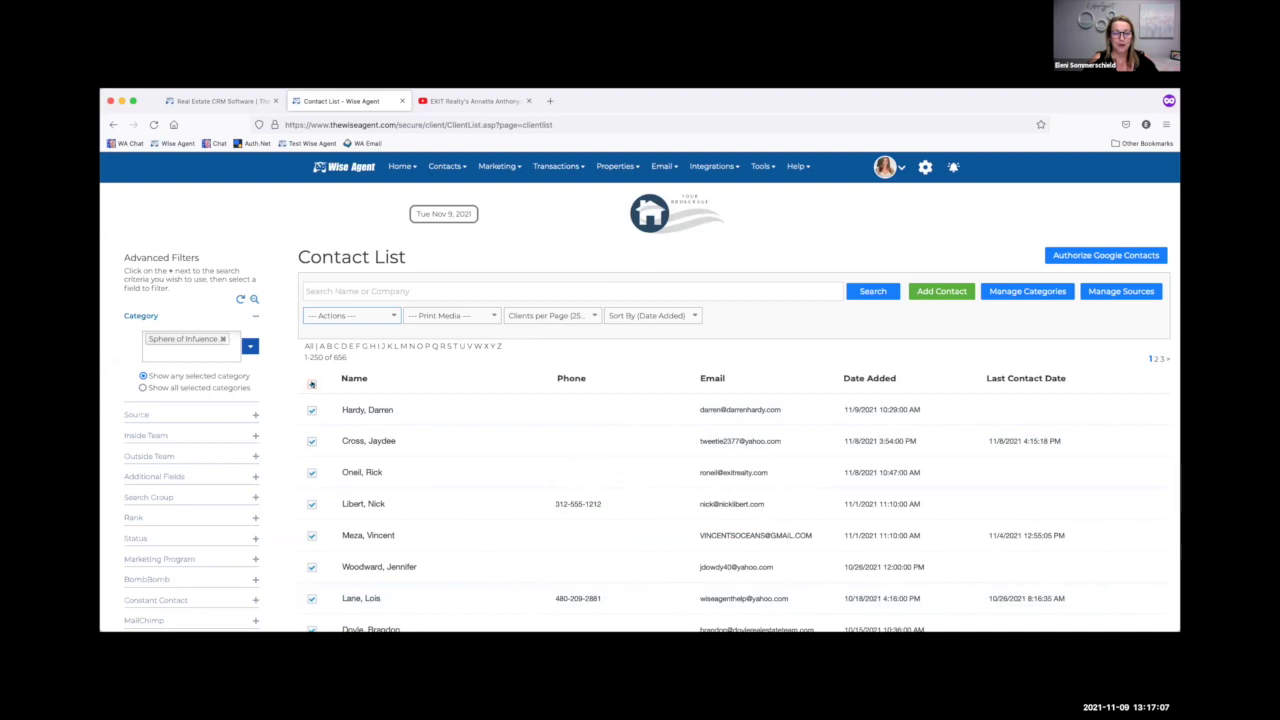
{"action": "left_click", "coordinate": [311, 383]}
{"action": "left_click", "coordinate": [311, 383]}
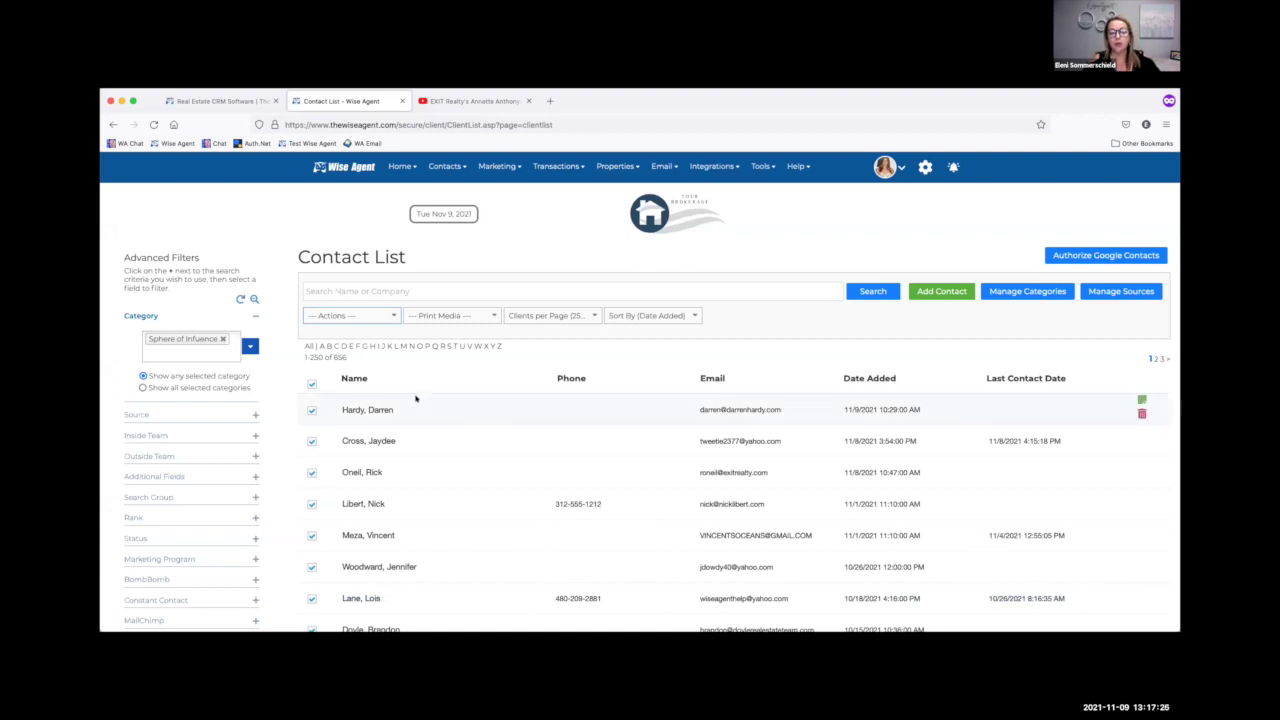
Search the contact list for "phelp", open Michael Phelps's record and review the text history in its Texts section.
{"action": "type", "text": "phelp"}
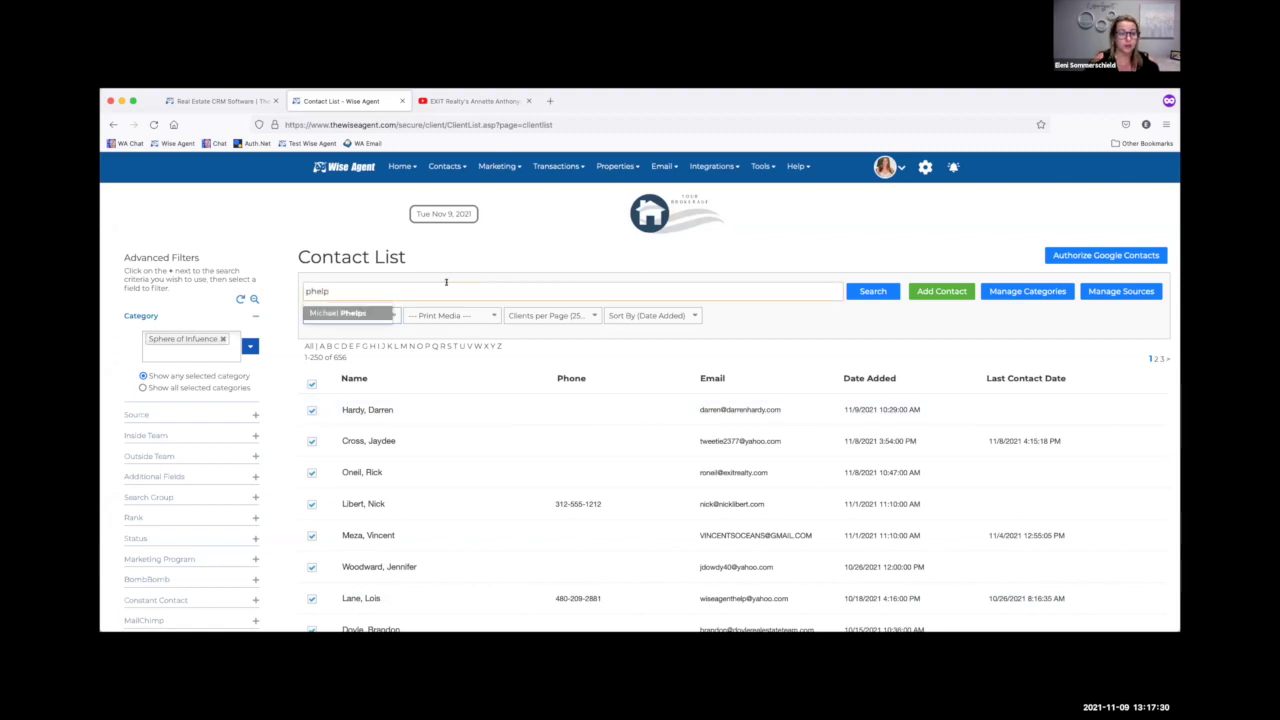
{"action": "left_click", "coordinate": [349, 312]}
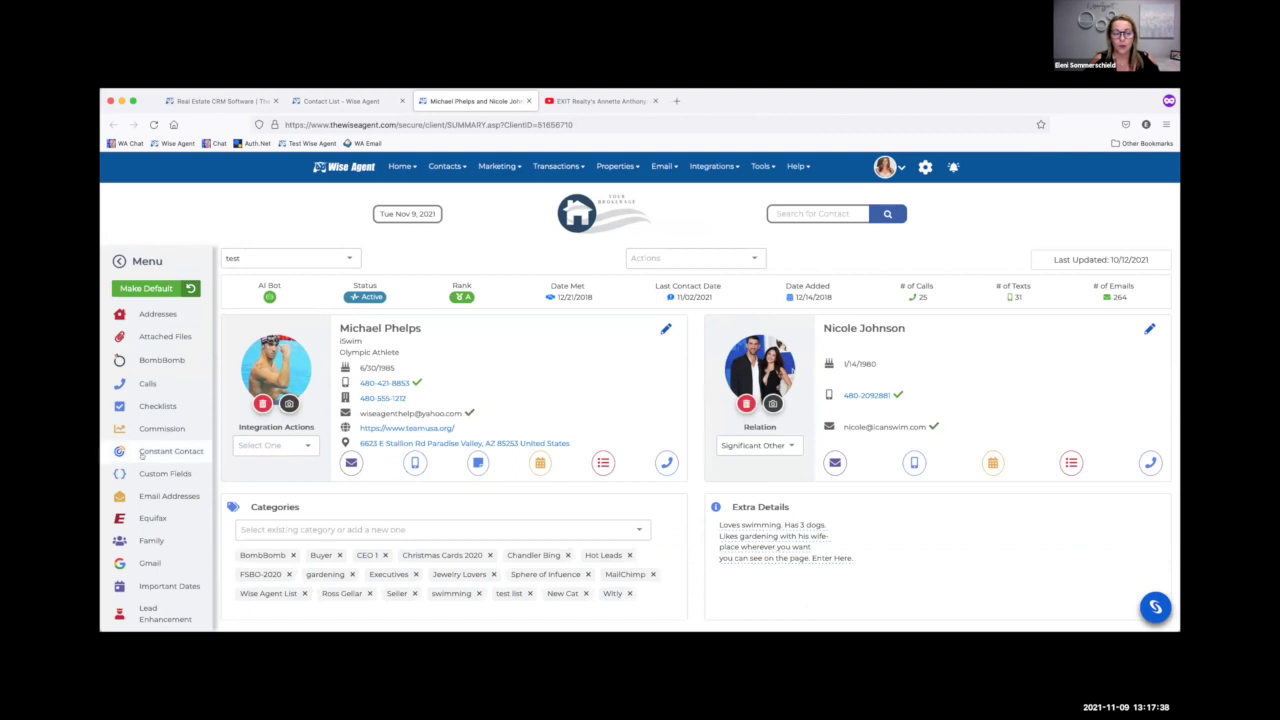
{"action": "scroll", "coordinate": [154, 493], "scroll_direction": "down", "scroll_amount": 2}
{"action": "scroll", "coordinate": [154, 493], "scroll_direction": "down", "scroll_amount": 3}
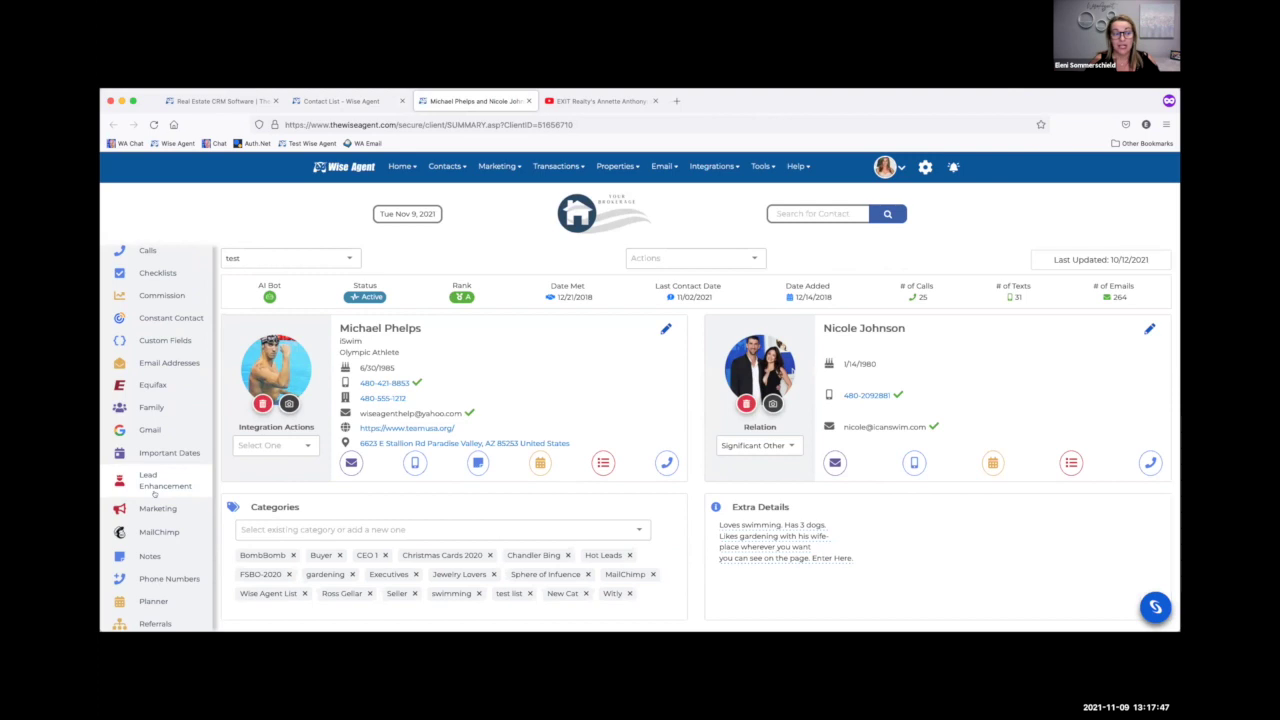
{"action": "scroll", "coordinate": [150, 510], "scroll_direction": "down", "scroll_amount": 7}
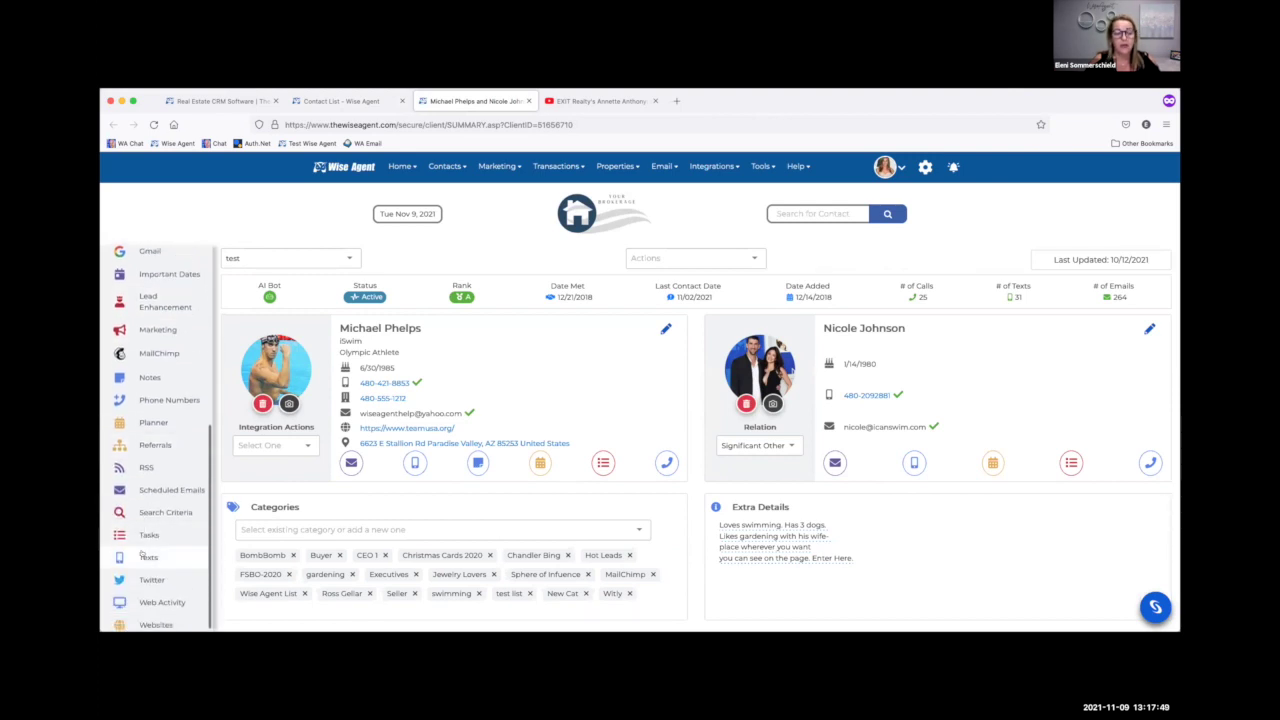
{"action": "left_click", "coordinate": [145, 557]}
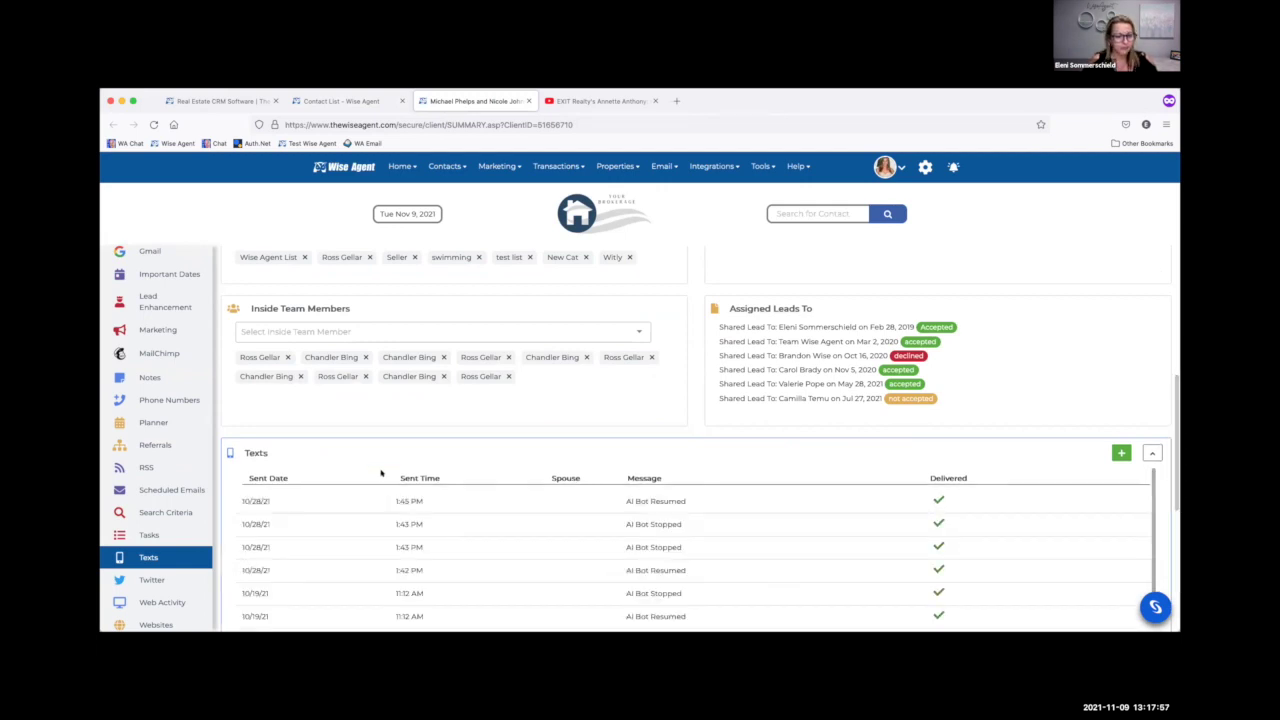
{"action": "scroll", "coordinate": [383, 468], "scroll_direction": "down", "scroll_amount": 5}
{"action": "scroll", "coordinate": [385, 465], "scroll_direction": "down", "scroll_amount": 1}
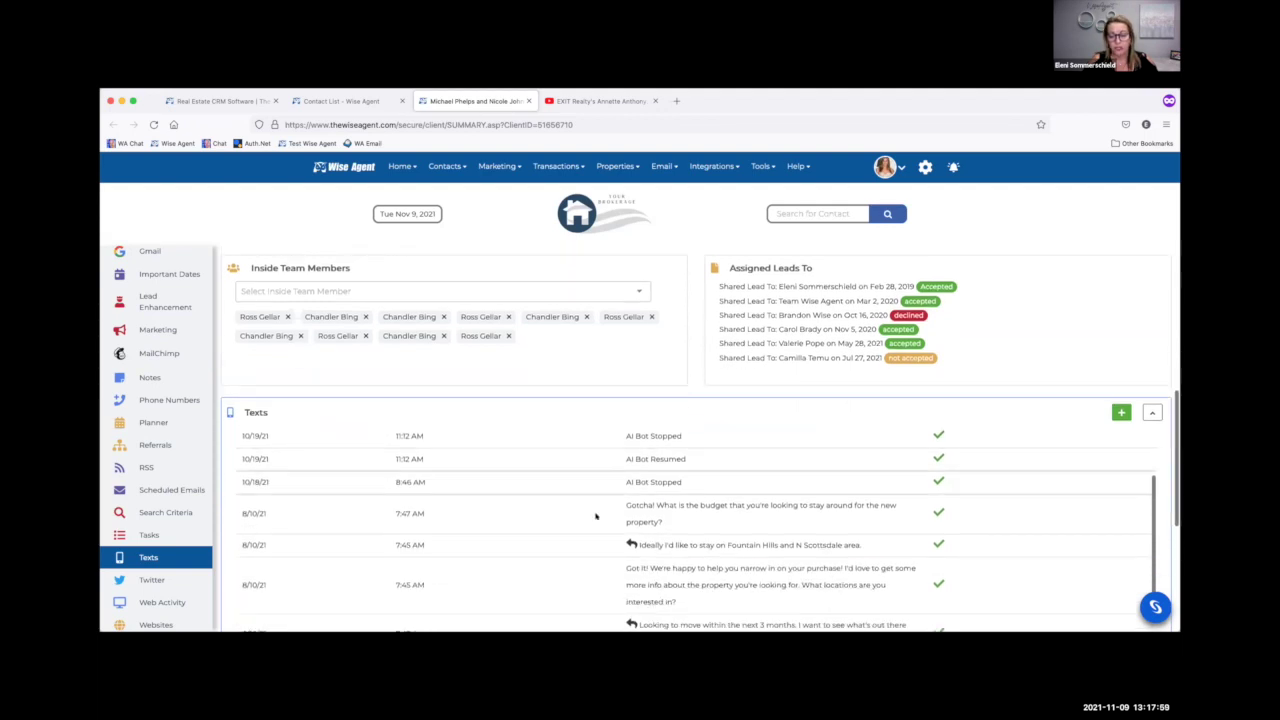
{"action": "scroll", "coordinate": [629, 543], "scroll_direction": "down", "scroll_amount": 7}
{"action": "scroll", "coordinate": [625, 542], "scroll_direction": "down", "scroll_amount": 7}
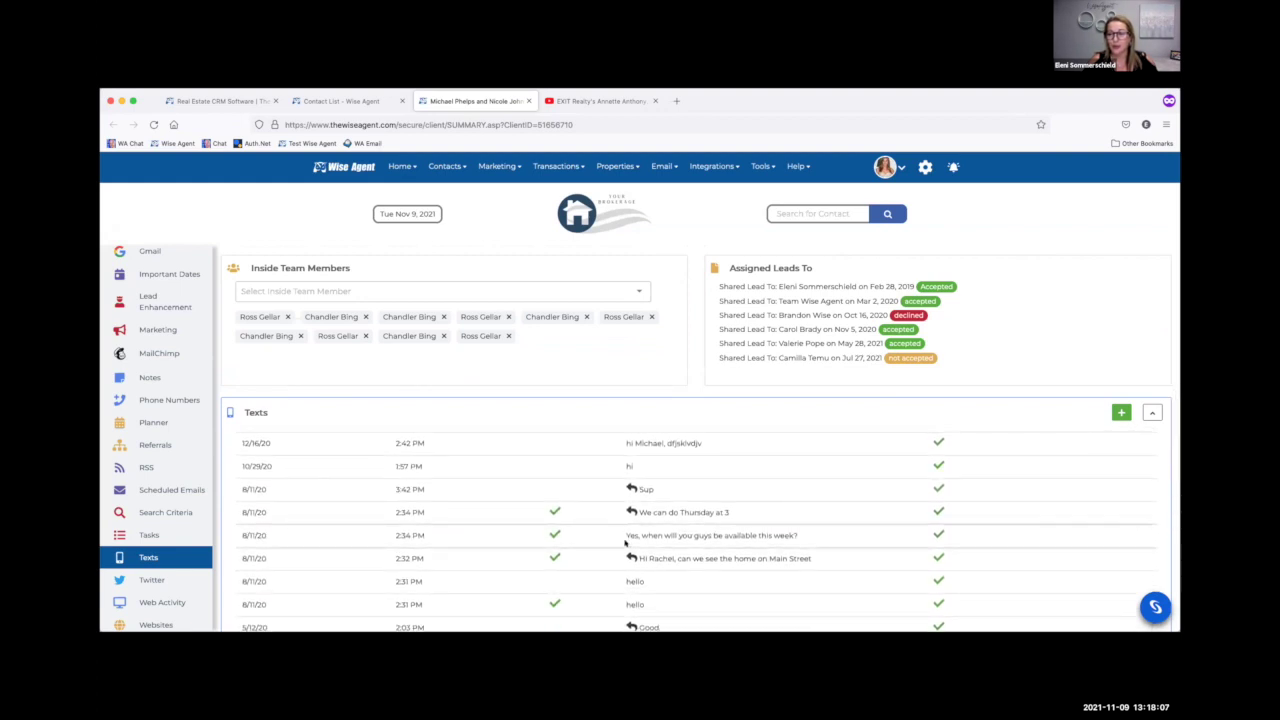
Open the Reports overview to view the activity, email and text message statistics.
{"action": "mouse_move", "coordinate": [403, 170]}
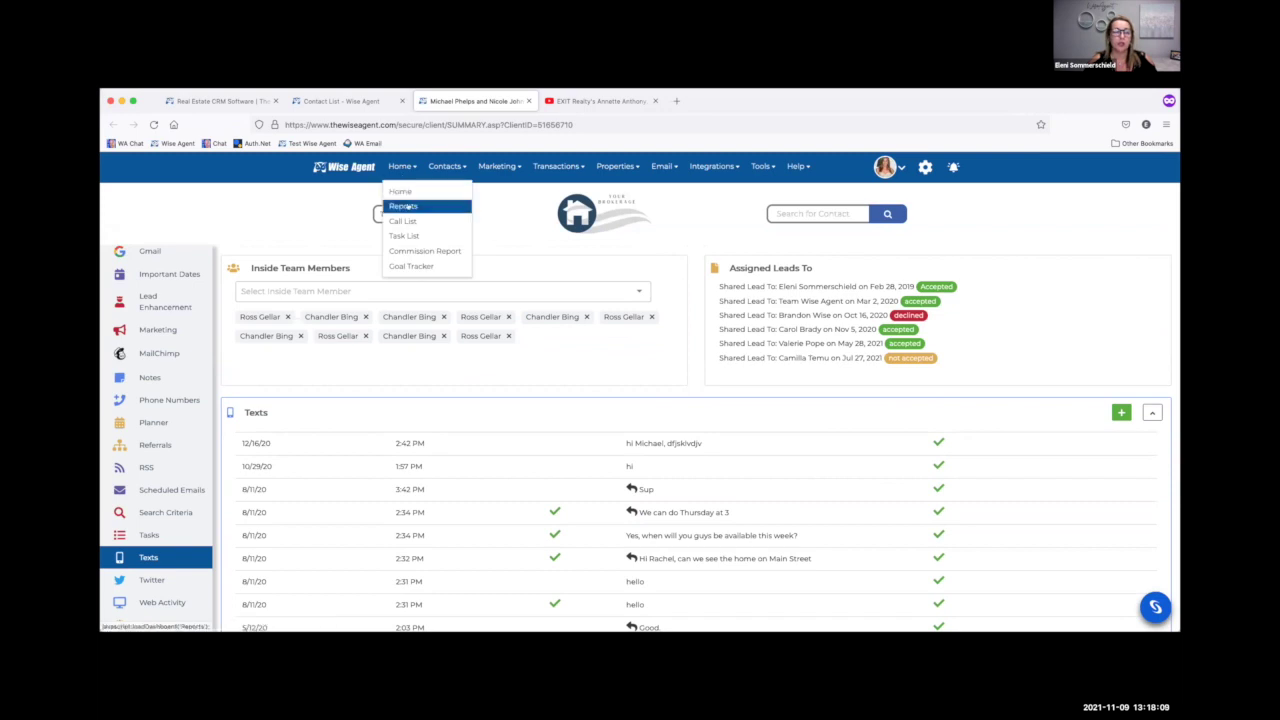
{"action": "left_click", "coordinate": [403, 206]}
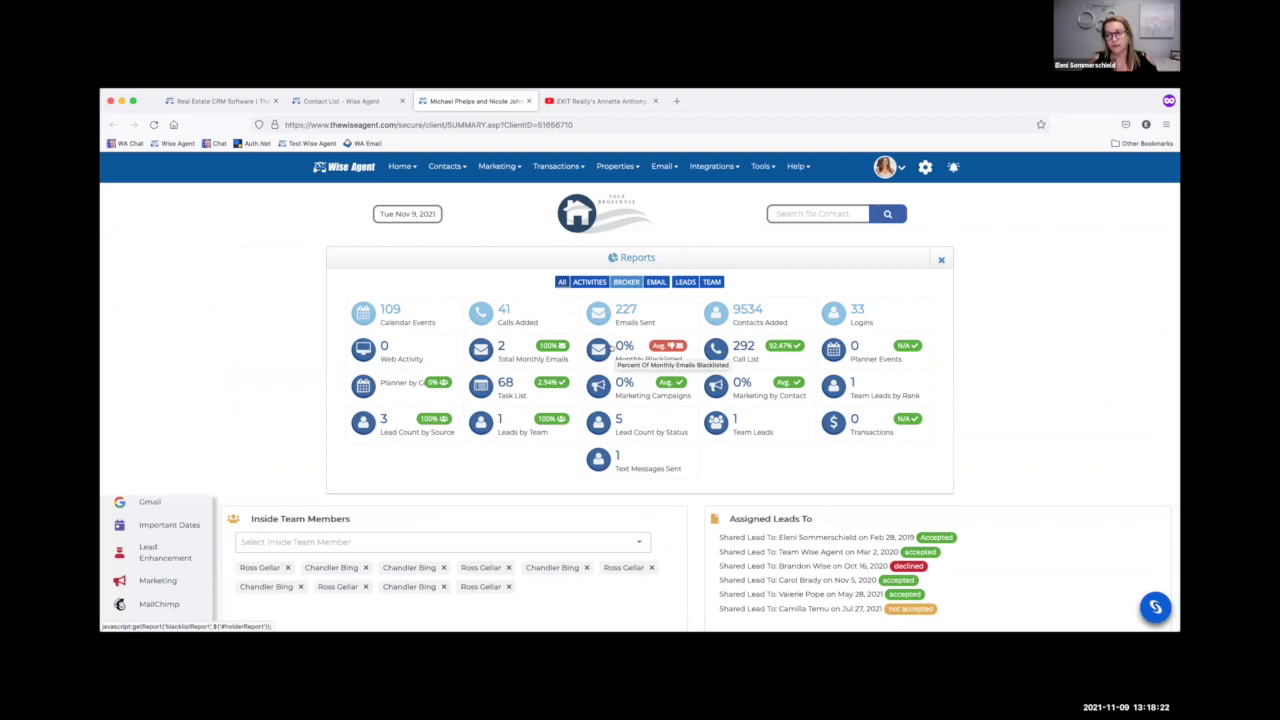
Return to the contact list and filter it by the additional field Property City with the value "Chicago".
{"action": "mouse_move", "coordinate": [445, 166]}
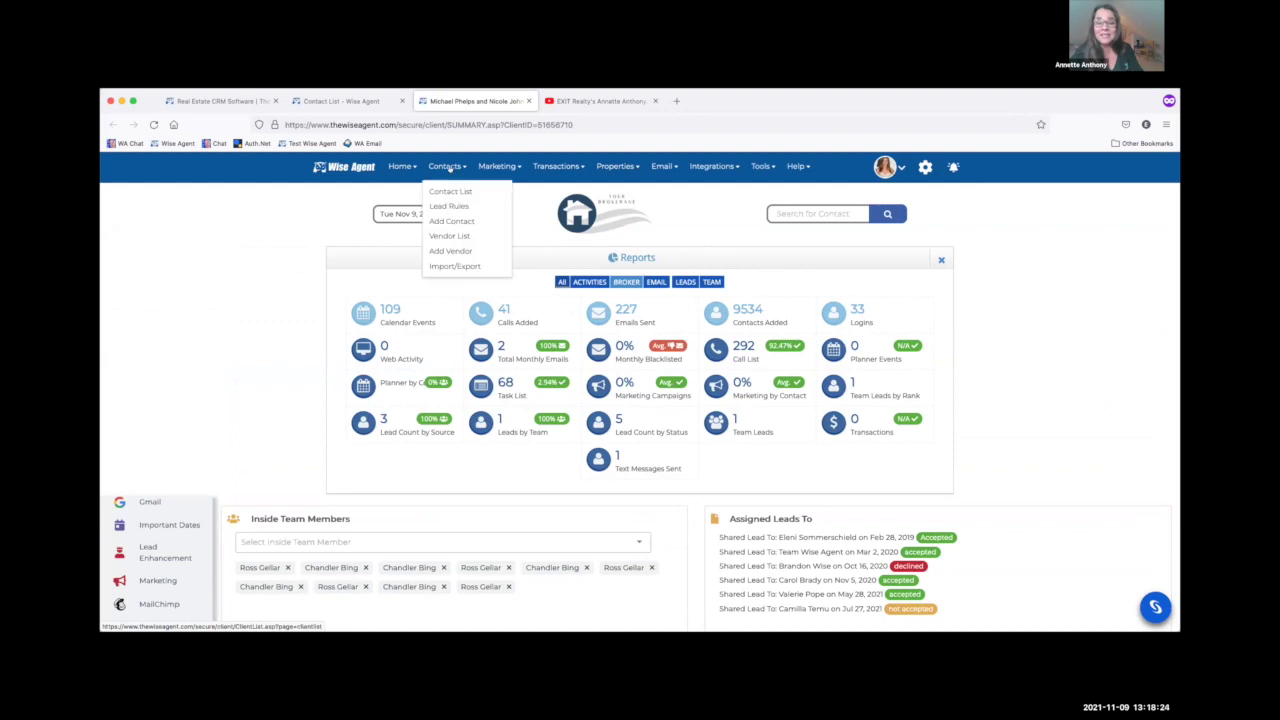
{"action": "left_click", "coordinate": [449, 190]}
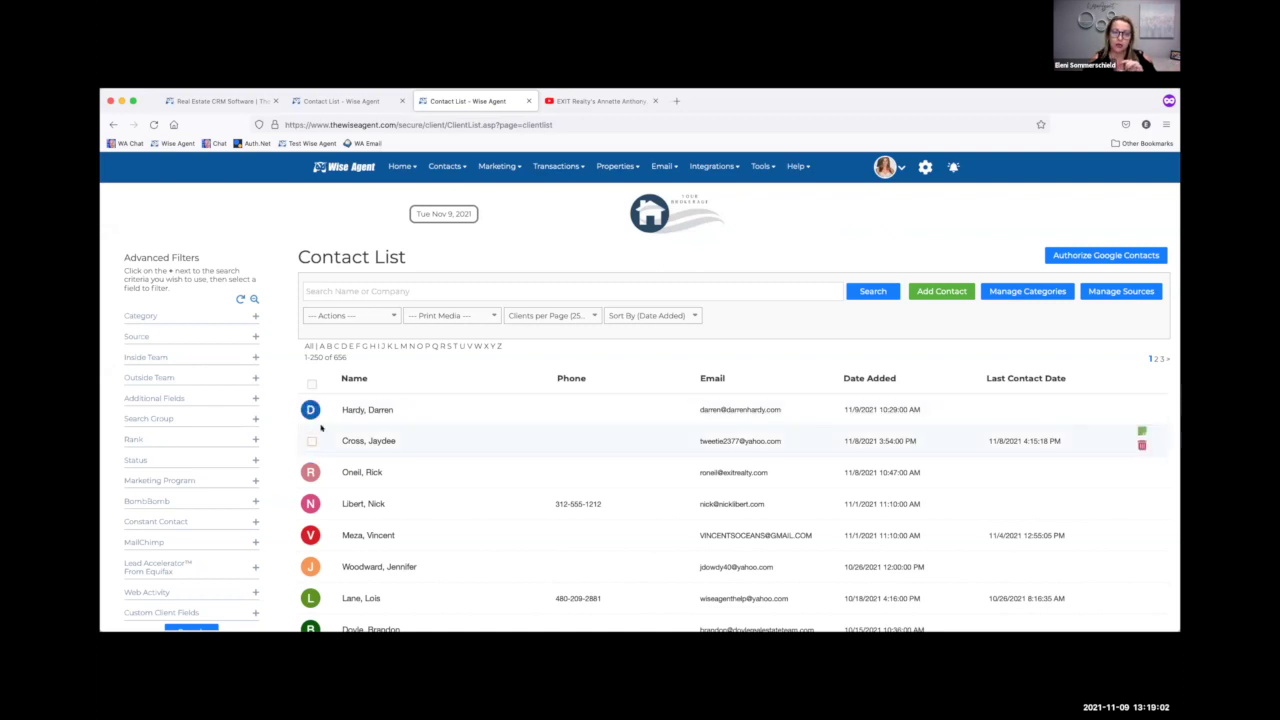
{"action": "left_click", "coordinate": [254, 398]}
{"action": "left_click", "coordinate": [213, 420]}
{"action": "type", "text": "pri"}
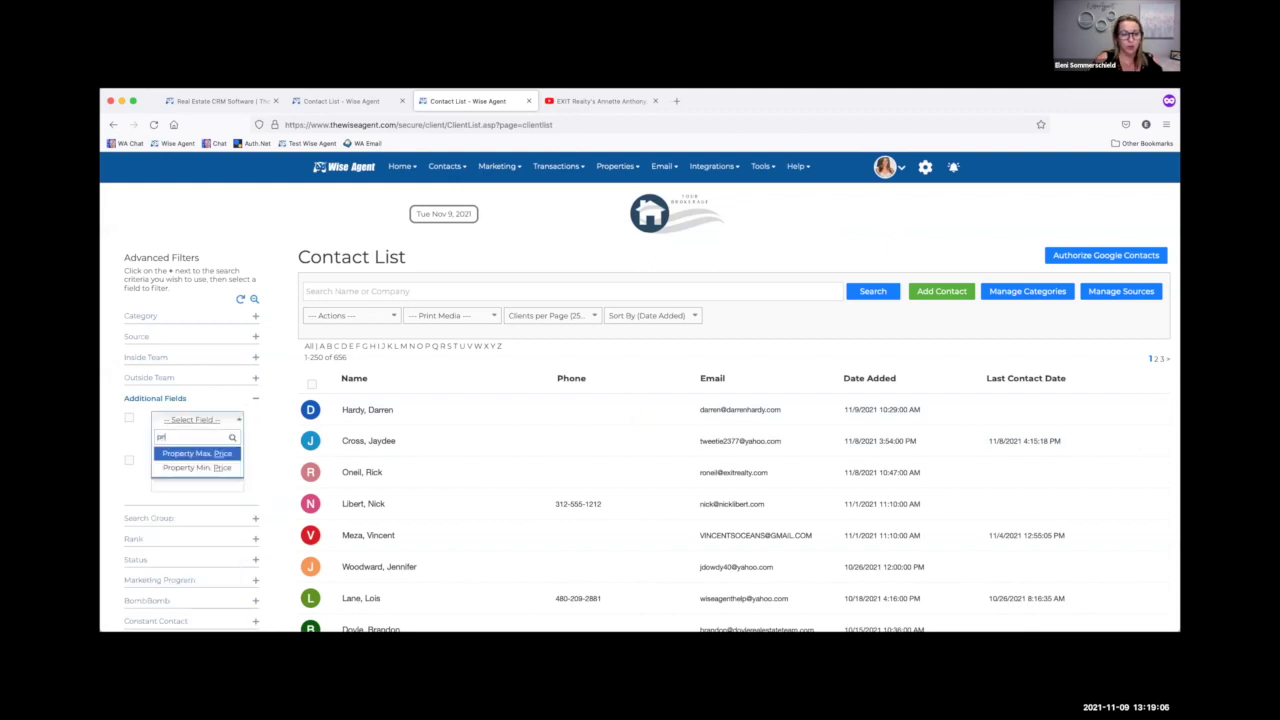
{"action": "key", "text": "BackSpace"}
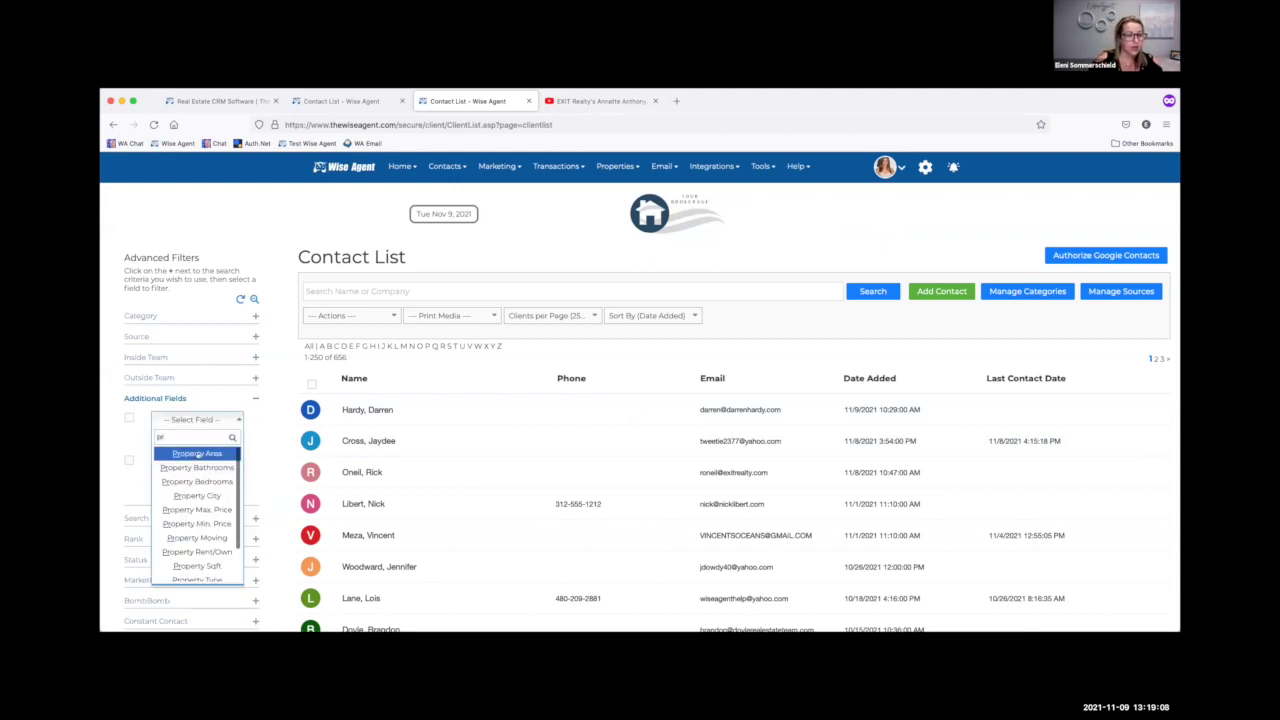
{"action": "left_click", "coordinate": [197, 495]}
{"action": "left_click", "coordinate": [197, 440]}
{"action": "type", "text": "Chicago"}
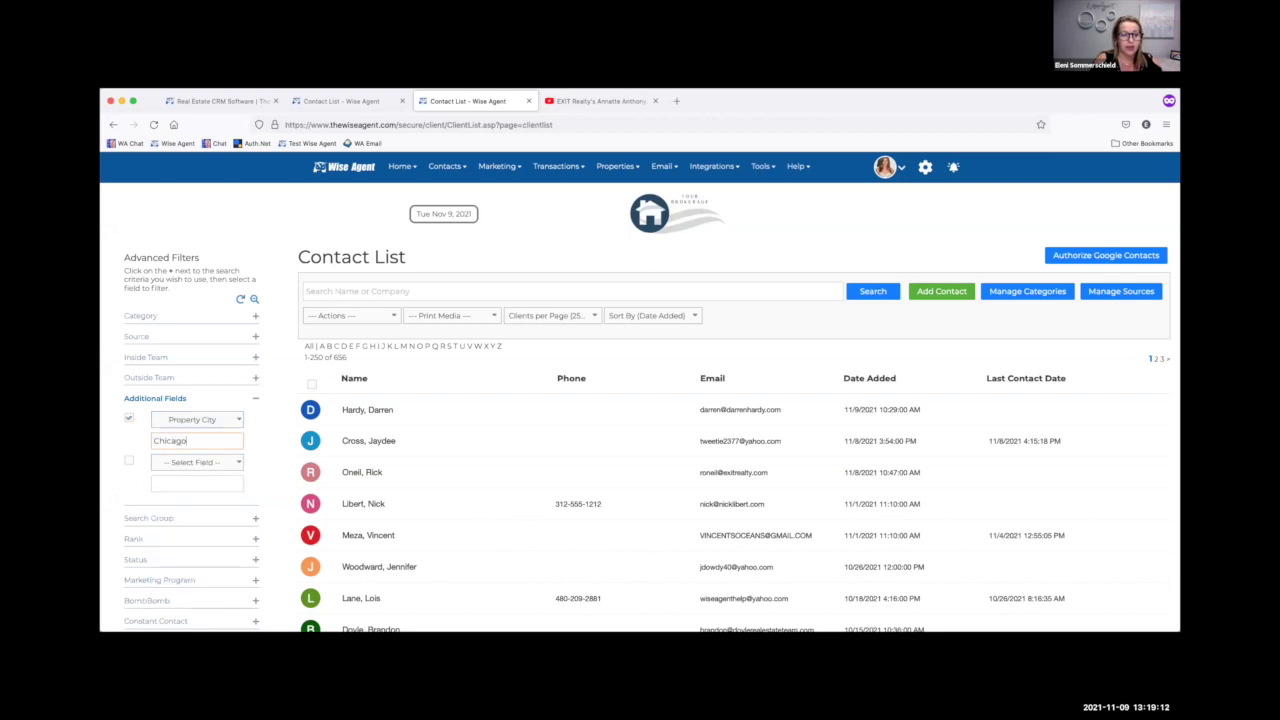
{"action": "left_click", "coordinate": [858, 290]}
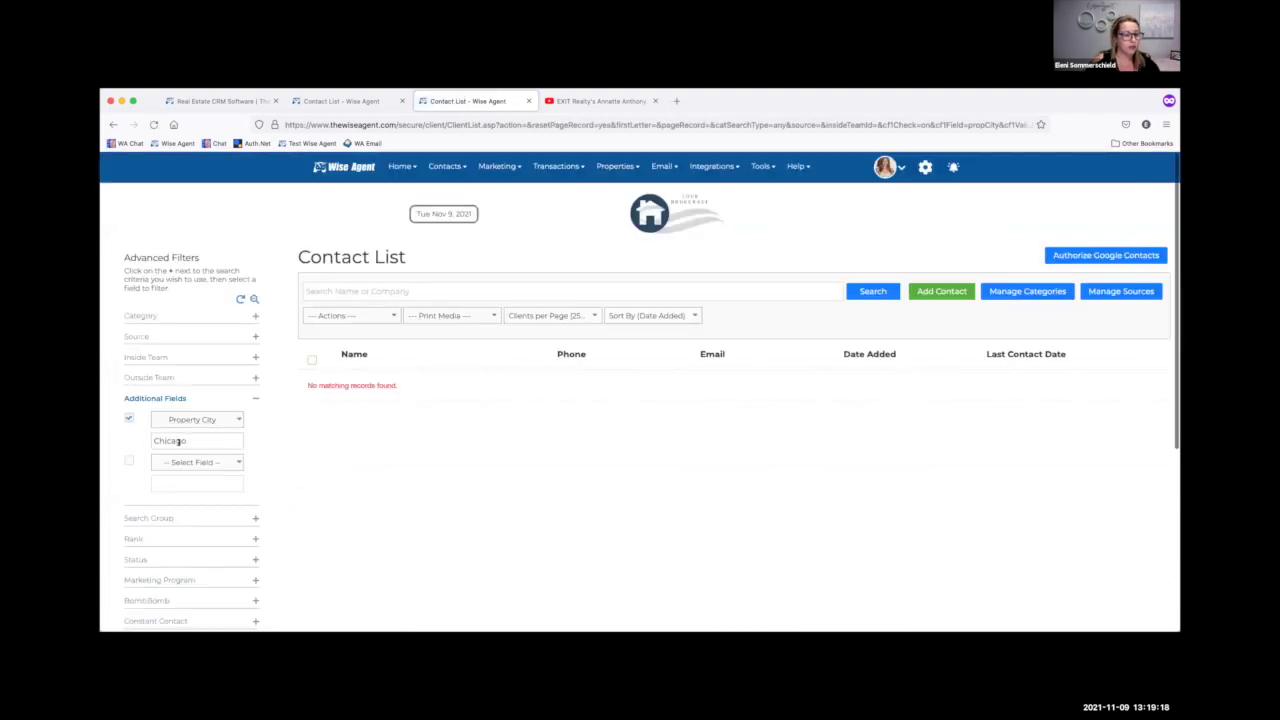
Change the Property City filter value to "Fountain Hills" and run the contact search again.
{"action": "key", "text": "BackSpace"}
{"action": "key", "text": "BackSpace"}
{"action": "key", "text": "BackSpace"}
{"action": "key", "text": "BackSpace"}
{"action": "key", "text": "BackSpace"}
{"action": "key", "text": "BackSpace"}
{"action": "key", "text": "BackSpace"}
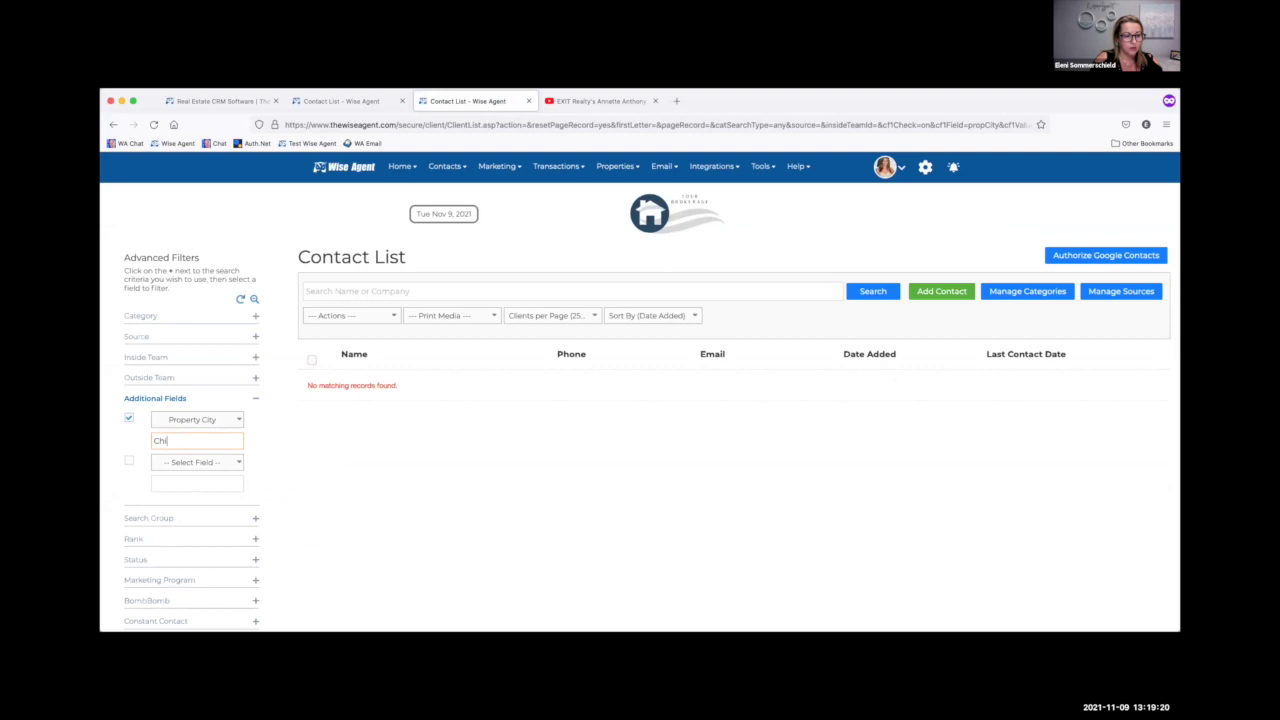
{"action": "type", "text": "Funt"}
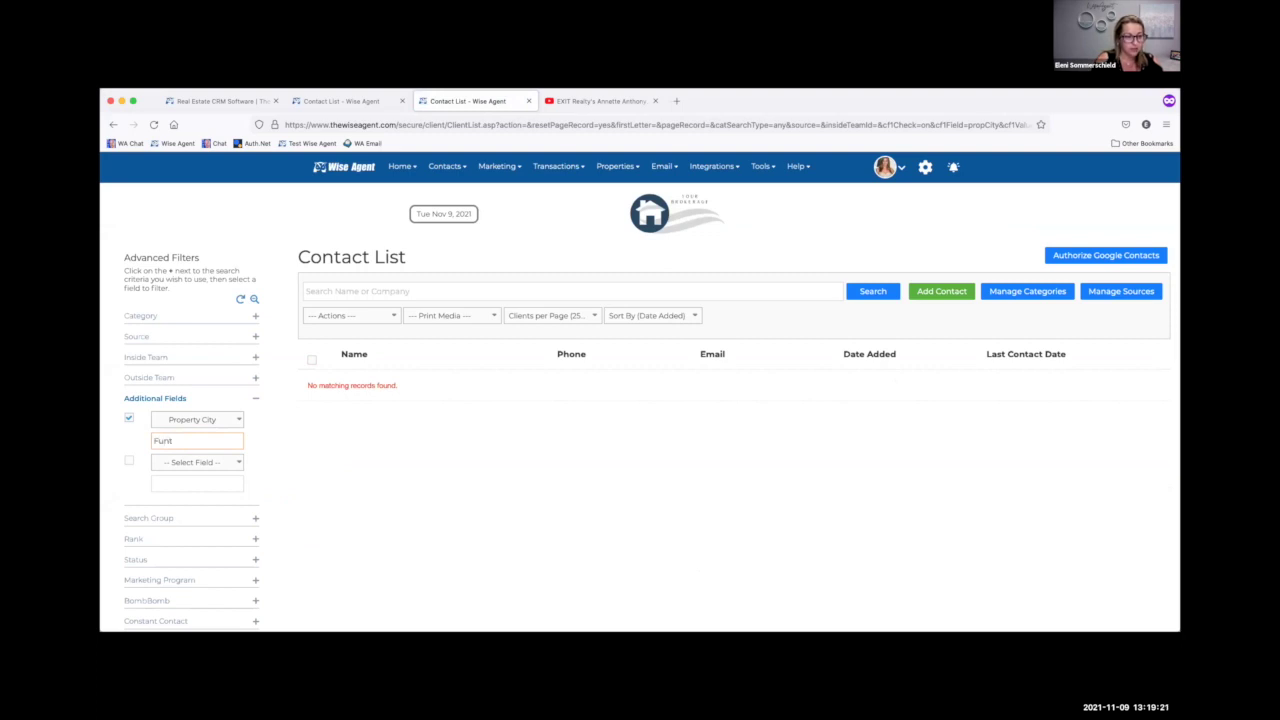
{"action": "key", "text": "BackSpace"}
{"action": "type", "text": "ountain hi"}
{"action": "key", "text": "BackSpace"}
{"action": "type", "text": "Hills"}
{"action": "left_click", "coordinate": [858, 289]}
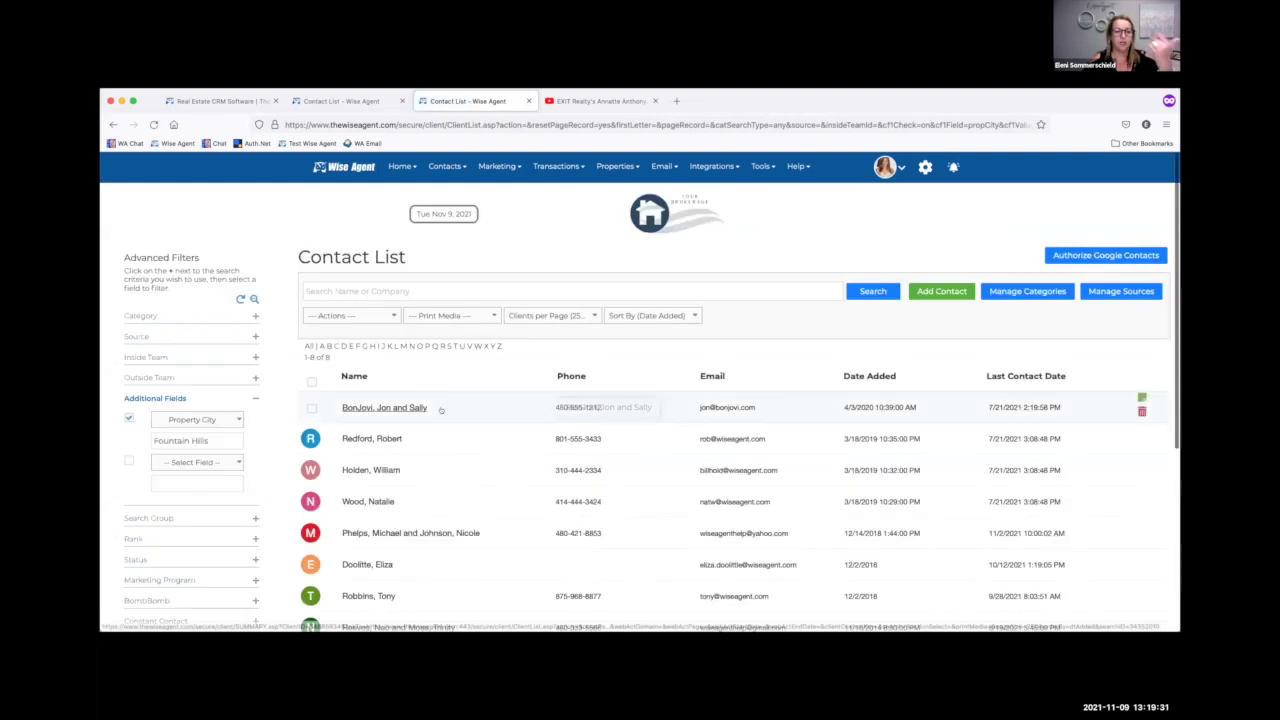
Open the Jon and Sally BonJovi record from the filtered list and view its Search Criteria section.
{"action": "mouse_move", "coordinate": [442, 408]}
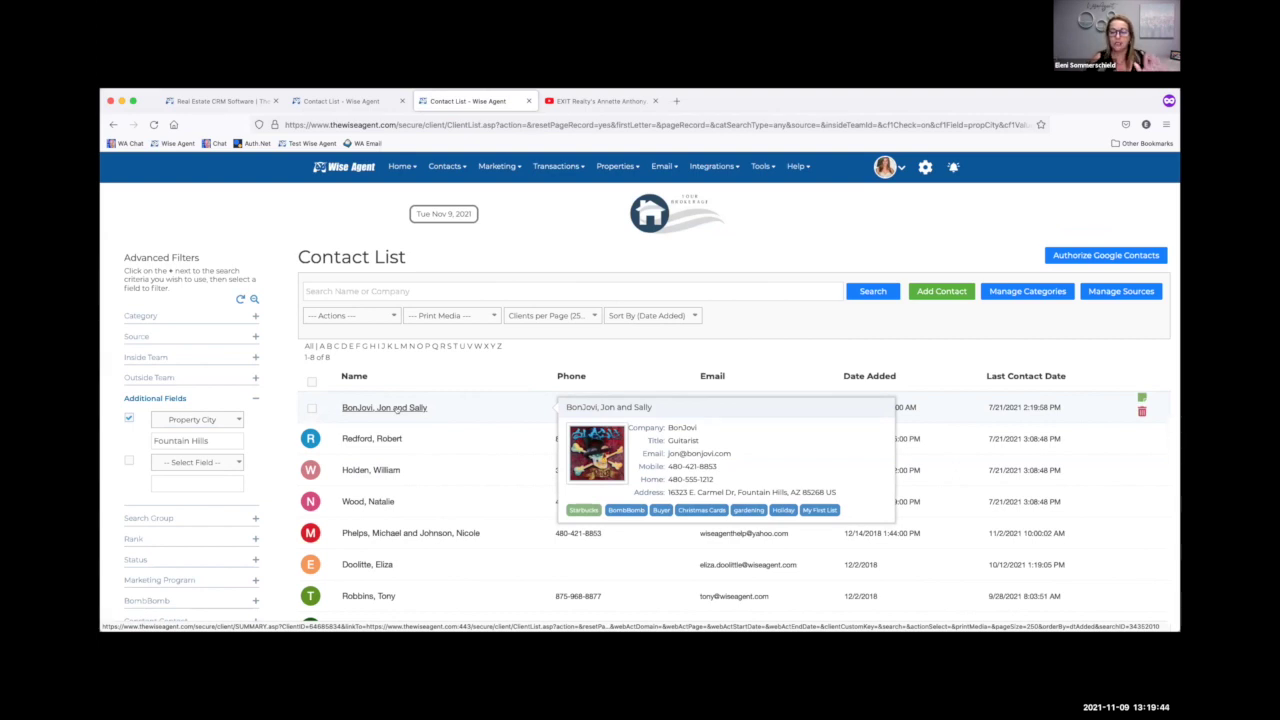
{"action": "left_click", "coordinate": [397, 409]}
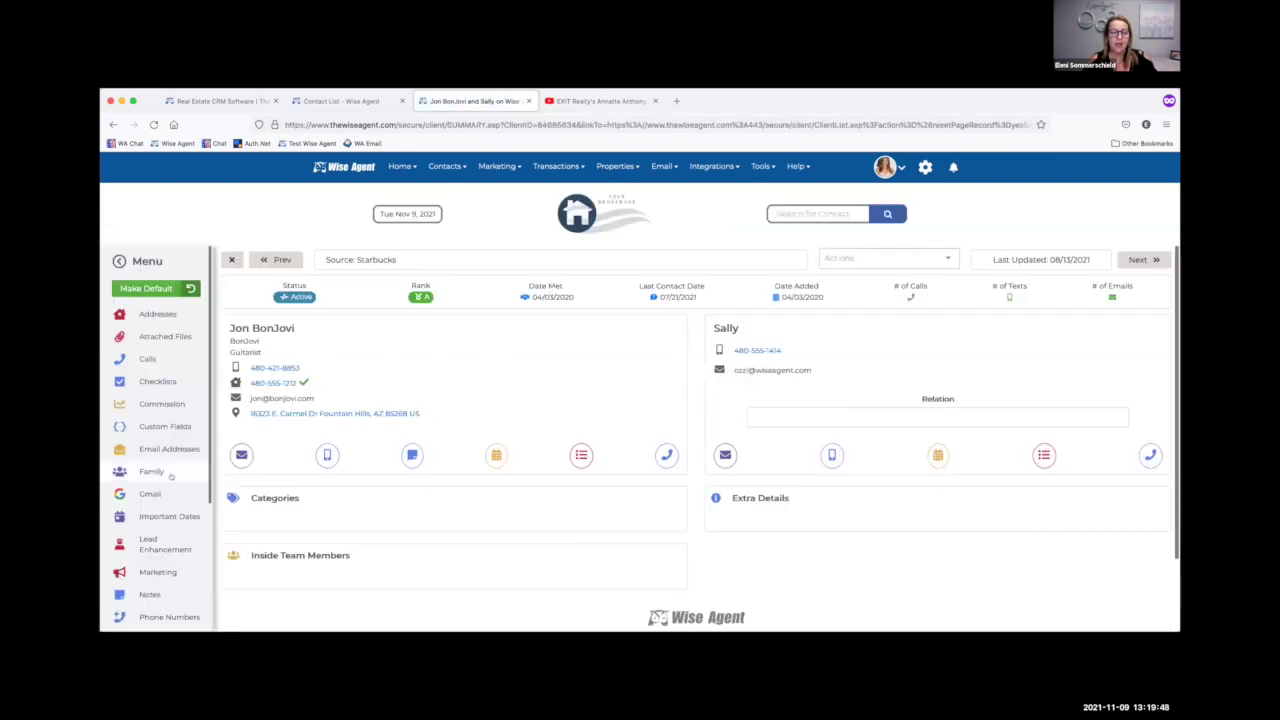
{"action": "scroll", "coordinate": [171, 478], "scroll_direction": "down", "scroll_amount": 6}
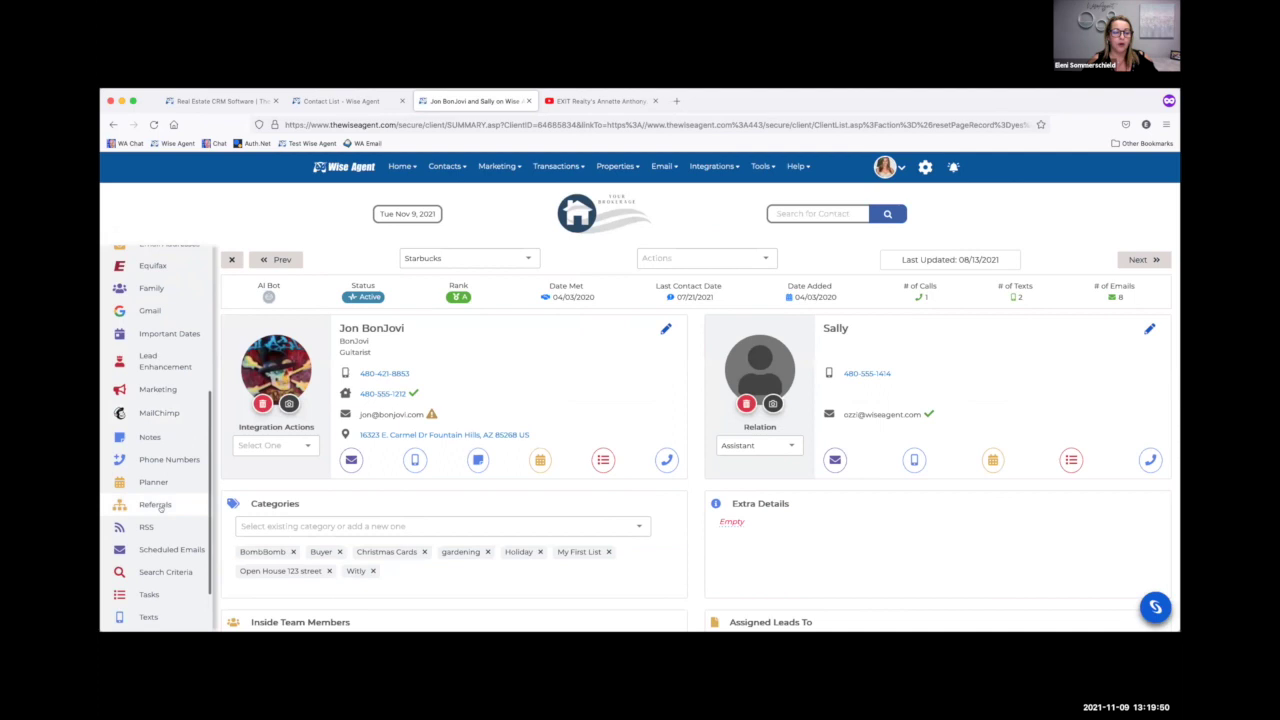
{"action": "scroll", "coordinate": [160, 517], "scroll_direction": "down", "scroll_amount": 2}
{"action": "left_click", "coordinate": [160, 517]}
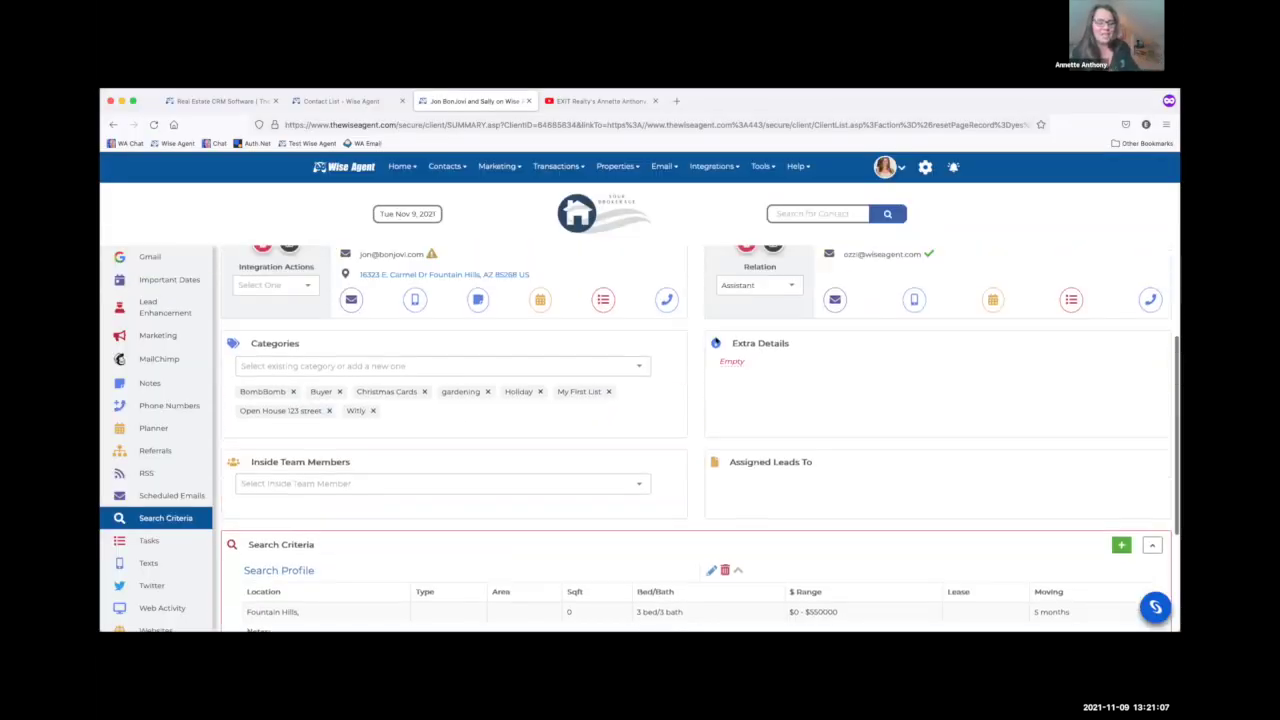
Examine the contact's summary, and show the Custom Fields and Family sections of the record.
{"action": "scroll", "coordinate": [984, 357], "scroll_direction": "up", "scroll_amount": 3}
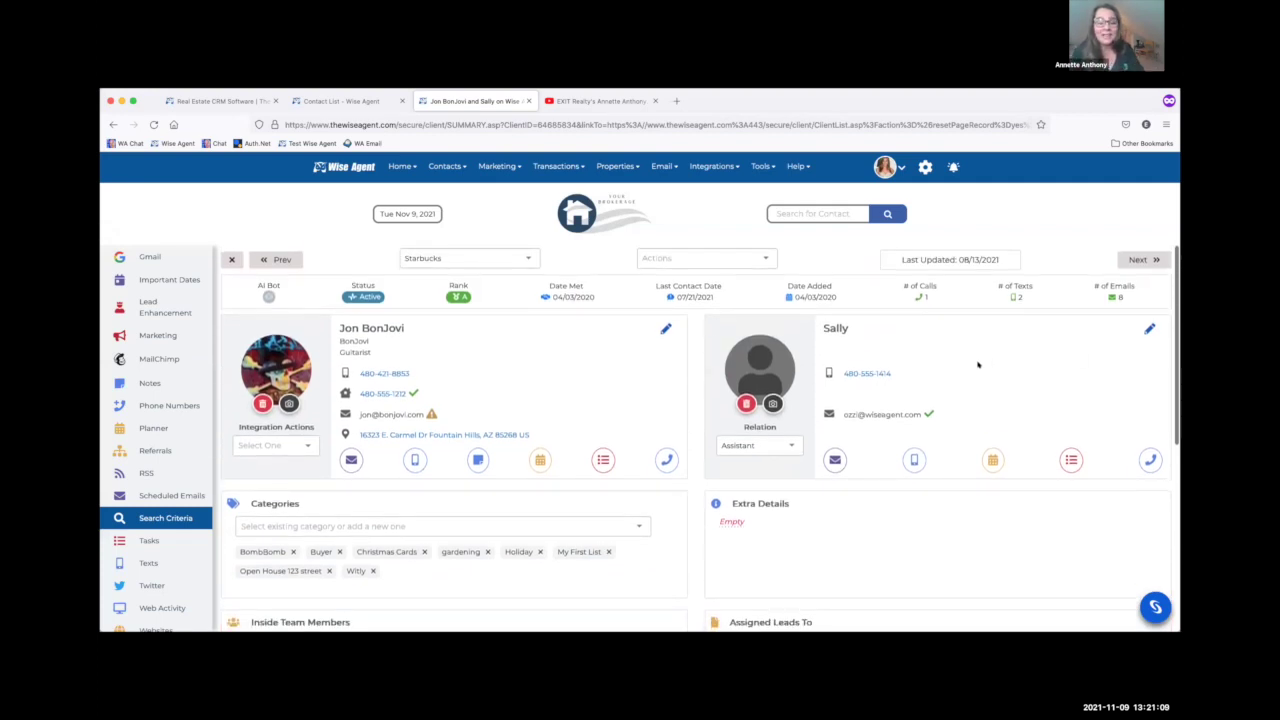
{"action": "scroll", "coordinate": [417, 444], "scroll_direction": "down", "scroll_amount": 1}
{"action": "scroll", "coordinate": [250, 508], "scroll_direction": "down", "scroll_amount": 1}
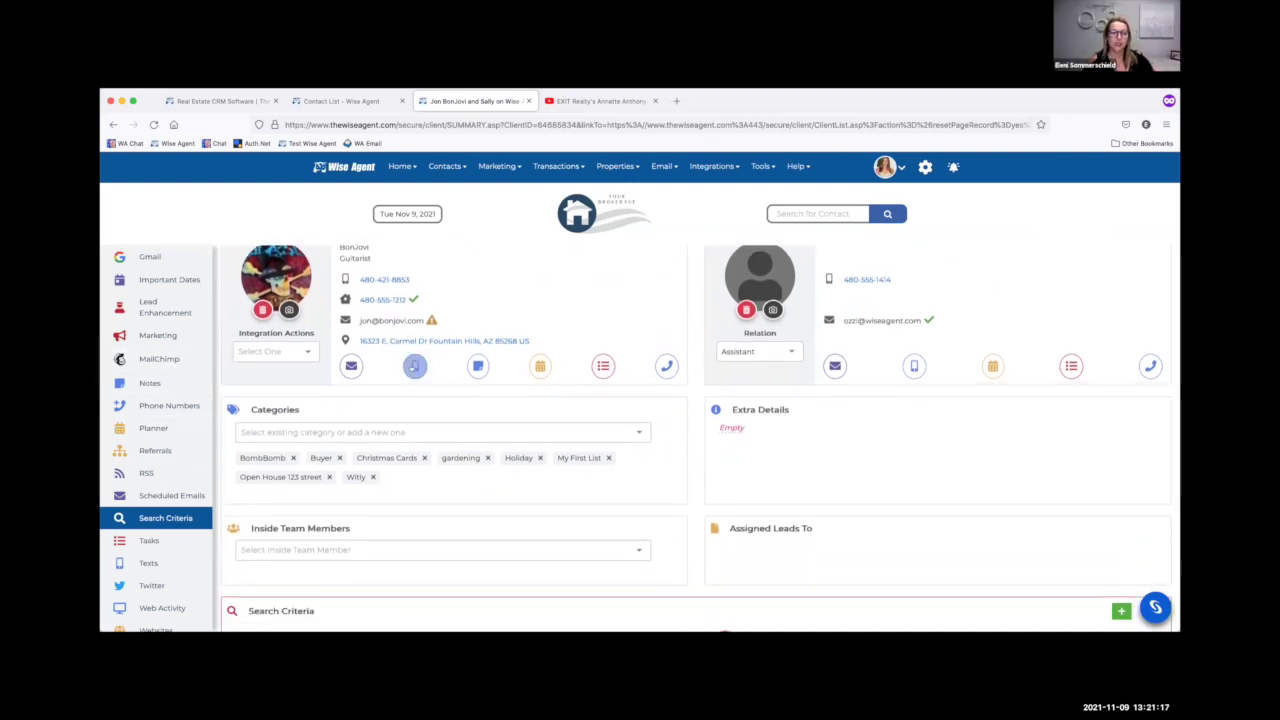
{"action": "scroll", "coordinate": [410, 371], "scroll_direction": "up", "scroll_amount": 2}
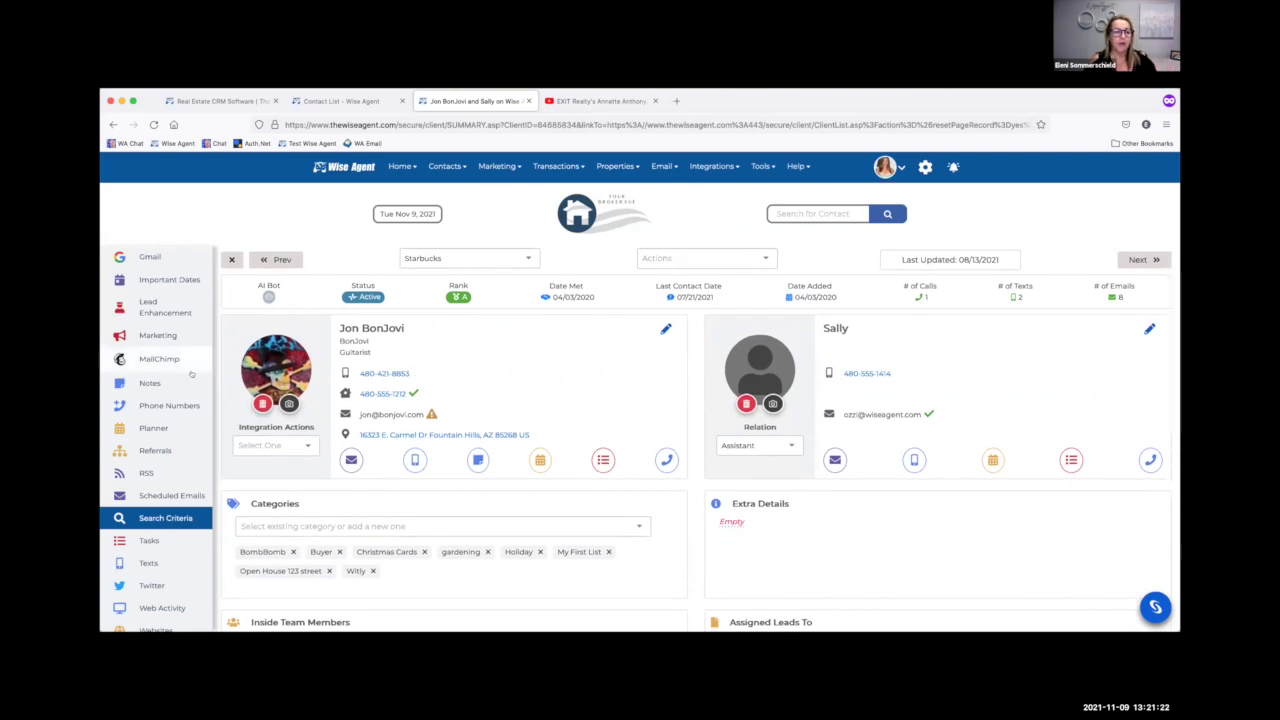
{"action": "scroll", "coordinate": [147, 383], "scroll_direction": "up", "scroll_amount": 5}
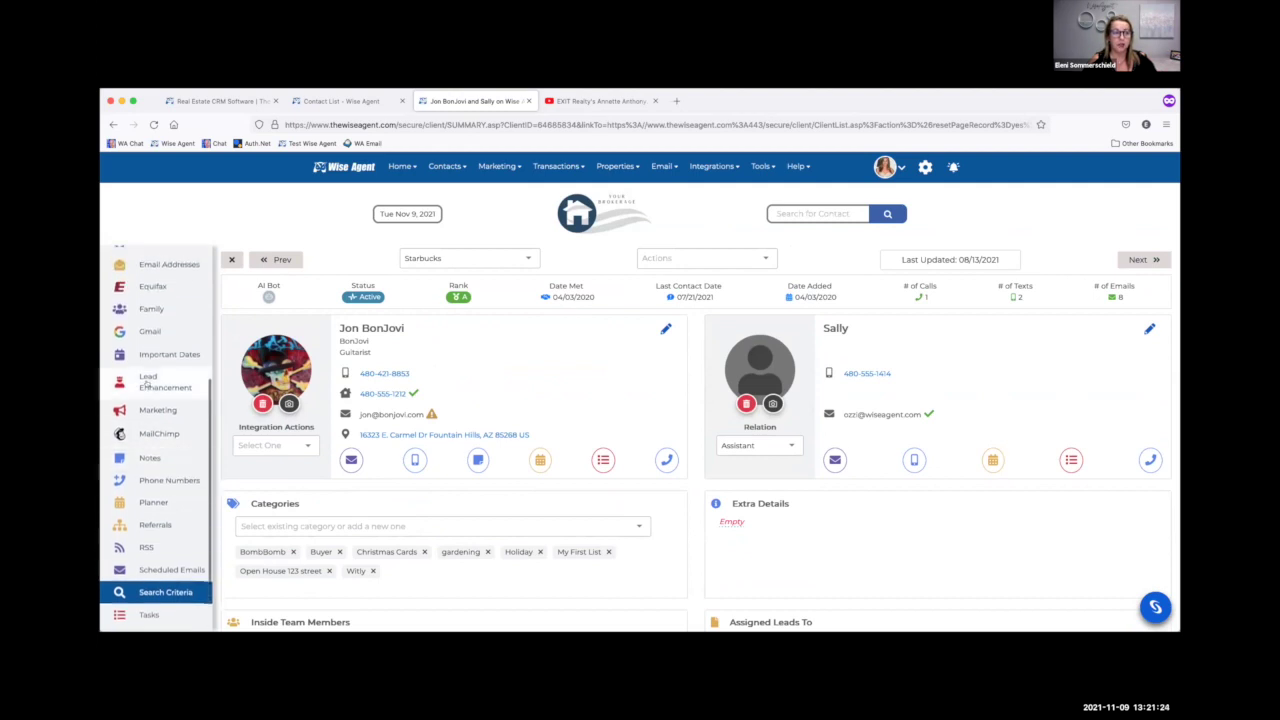
{"action": "scroll", "coordinate": [147, 383], "scroll_direction": "up", "scroll_amount": 5}
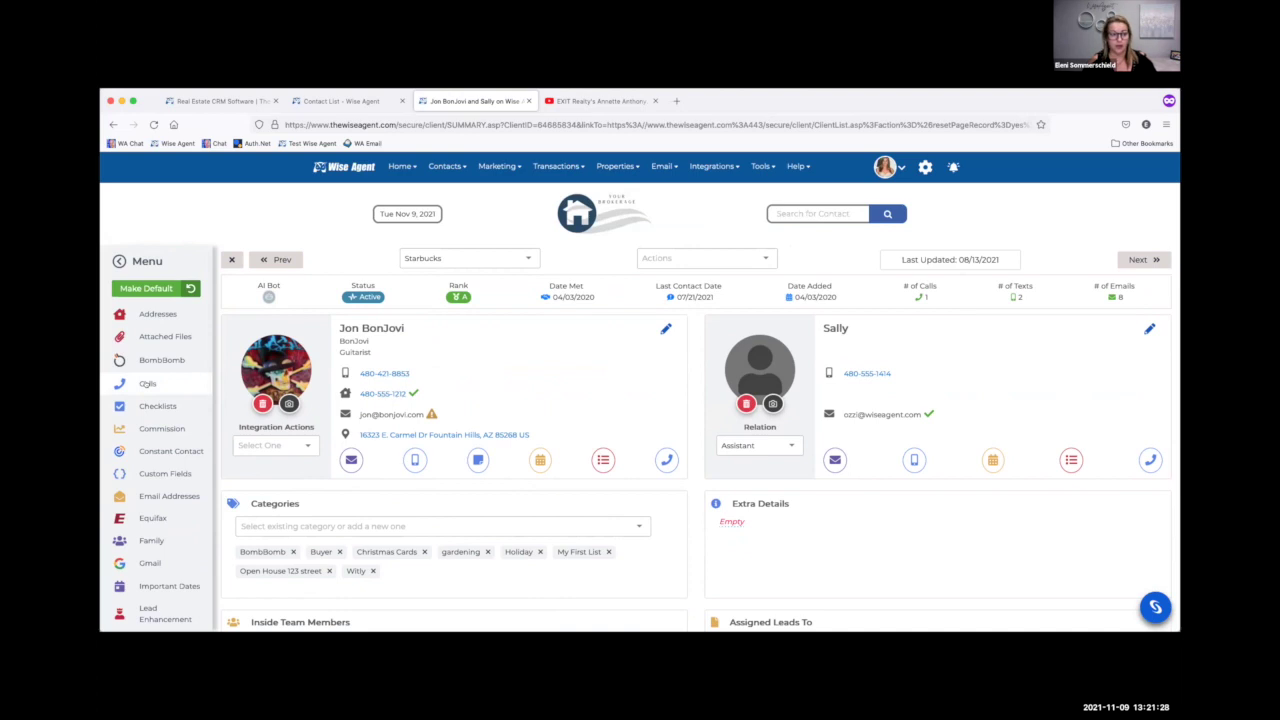
{"action": "left_click", "coordinate": [171, 473]}
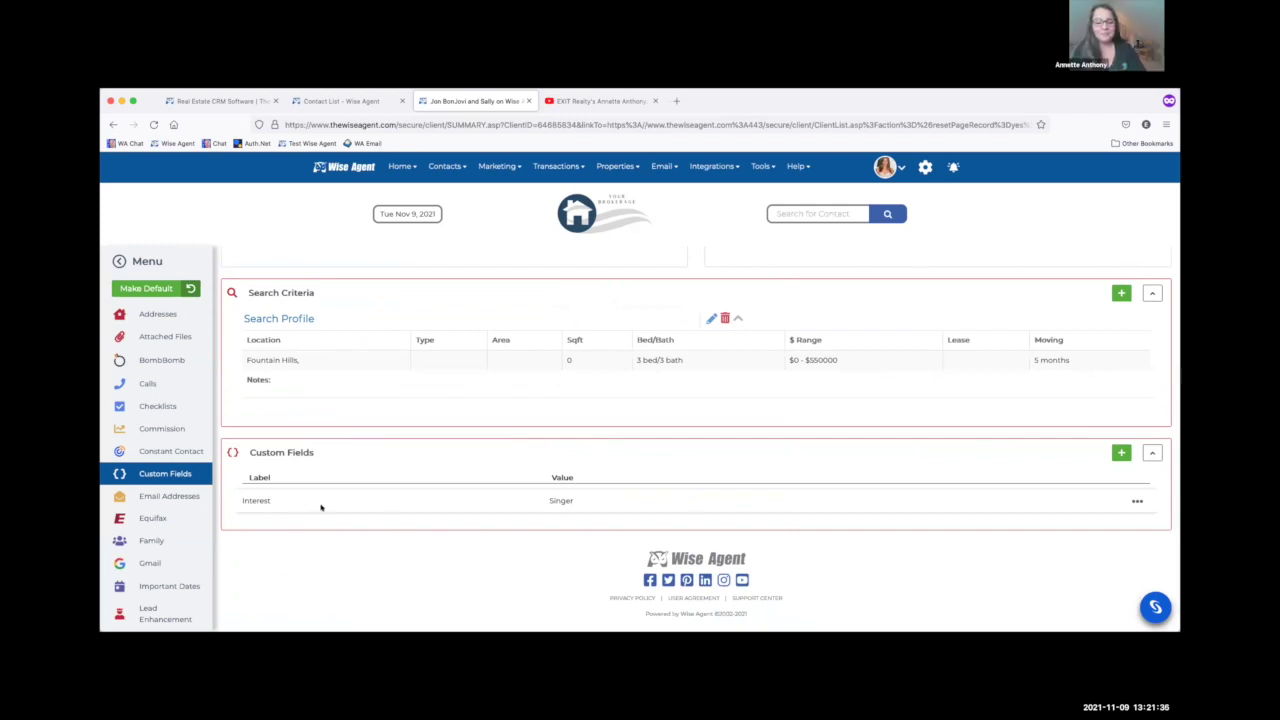
{"action": "left_click", "coordinate": [151, 540]}
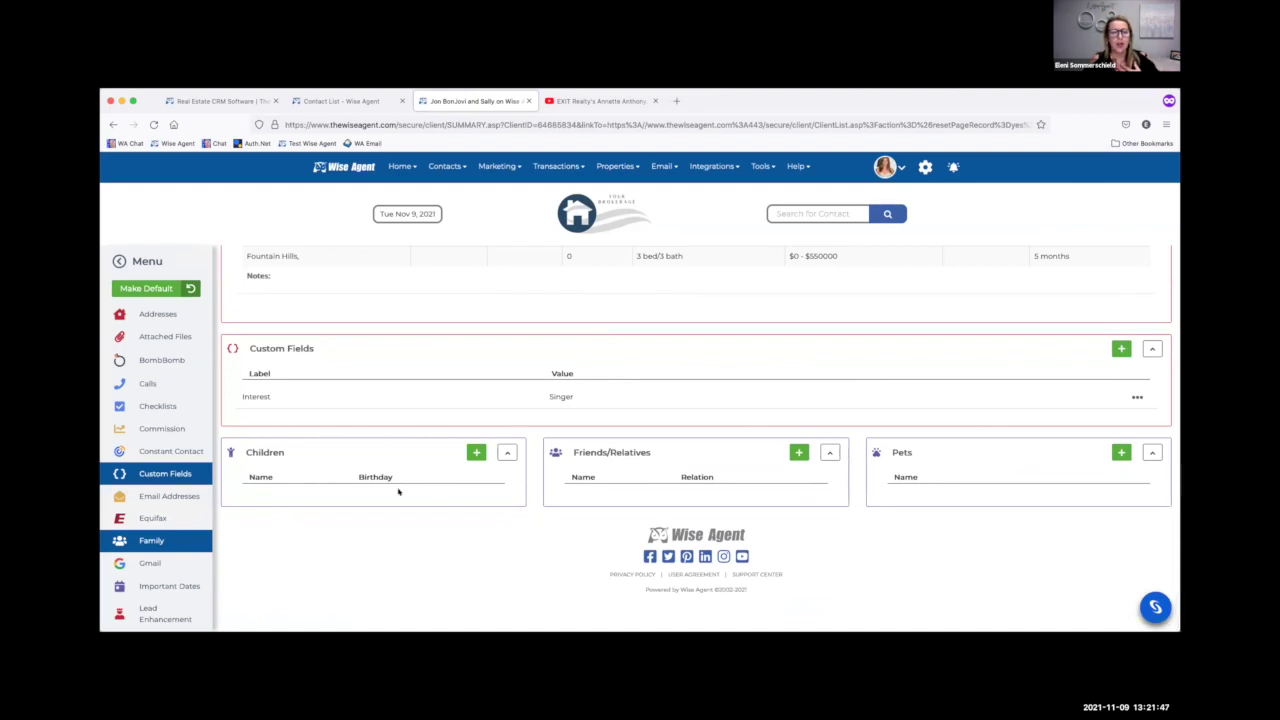
Search the contacts for "phelp" and open the Michael Phelps record.
{"action": "scroll", "coordinate": [362, 438], "scroll_direction": "up", "scroll_amount": 10}
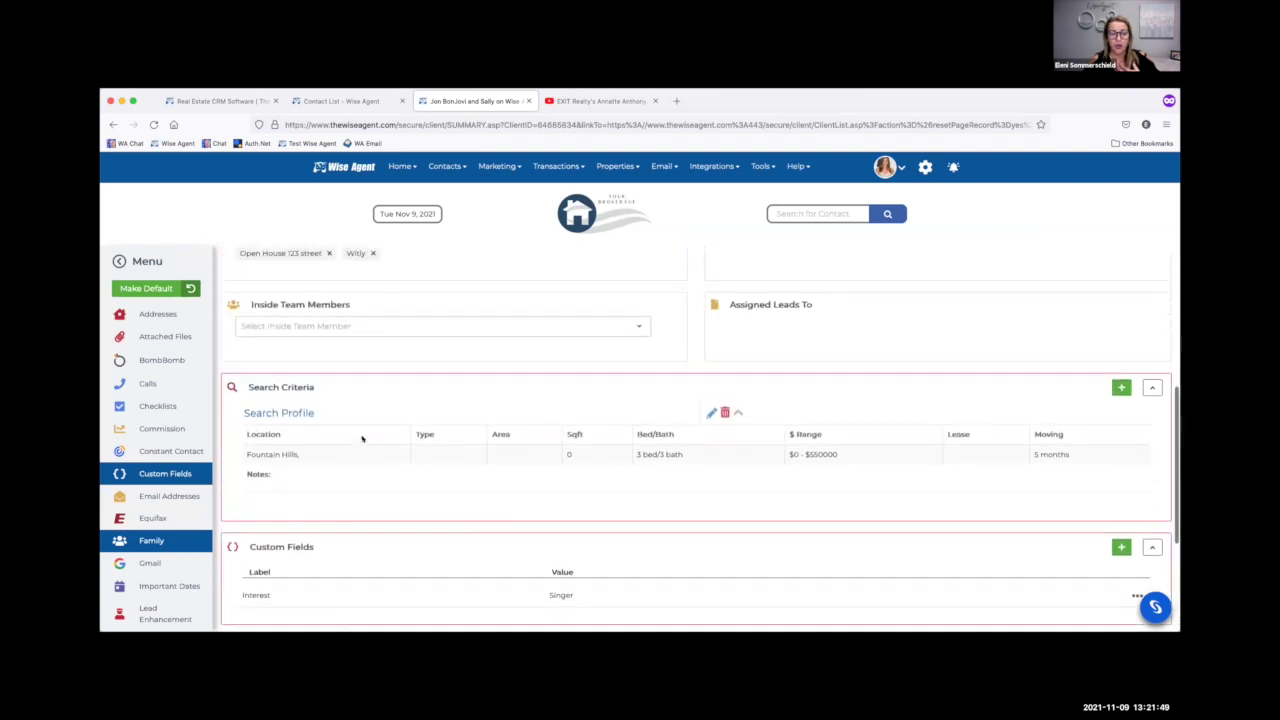
{"action": "scroll", "coordinate": [360, 438], "scroll_direction": "up", "scroll_amount": 3}
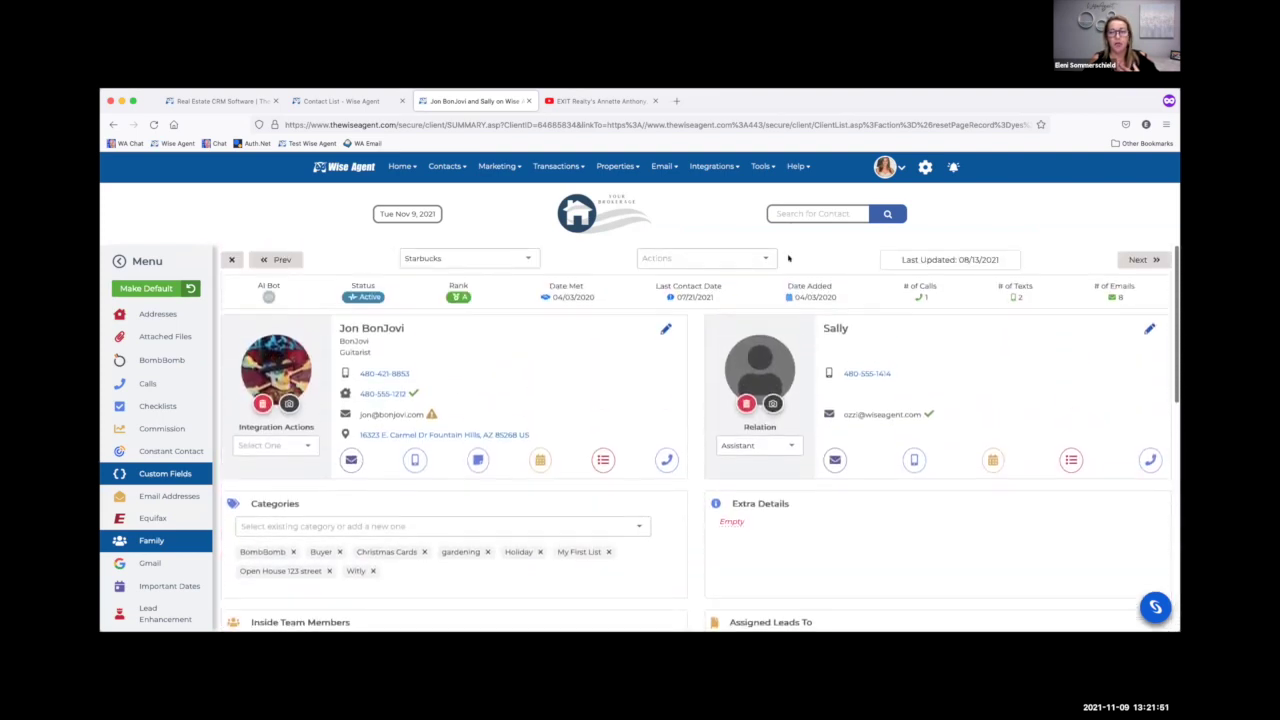
{"action": "left_click", "coordinate": [795, 213]}
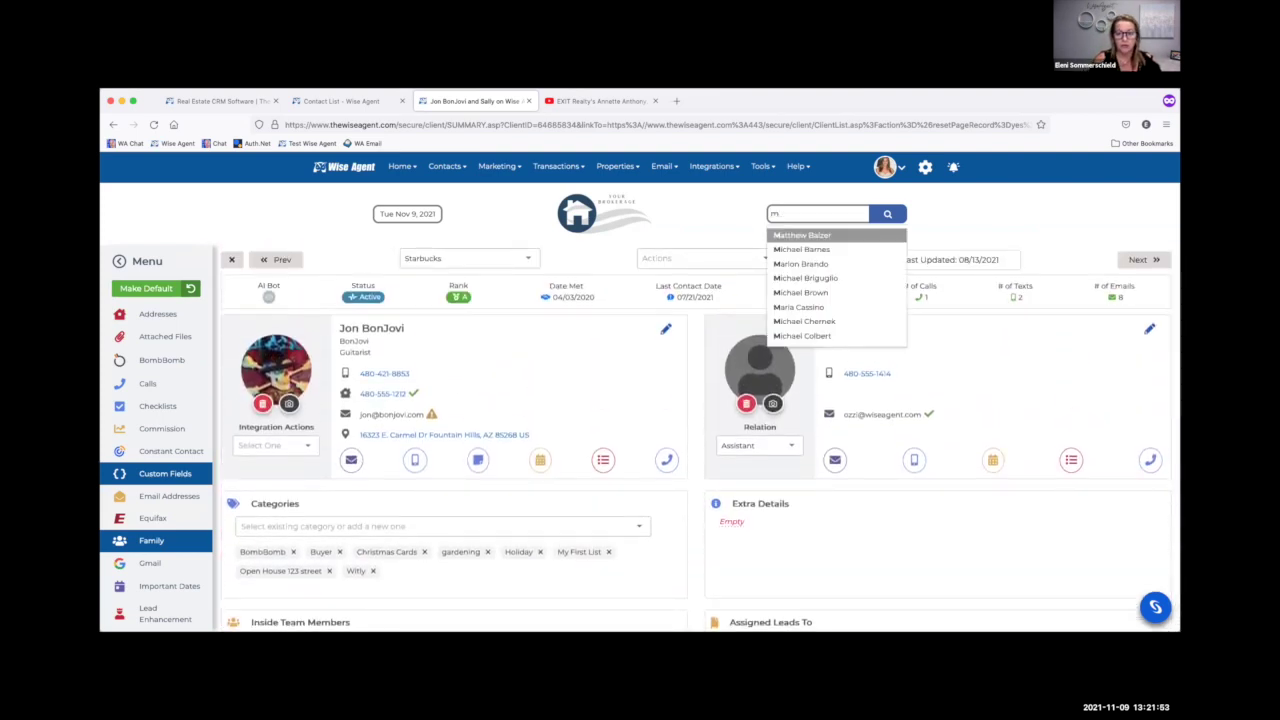
{"action": "type", "text": "phelp"}
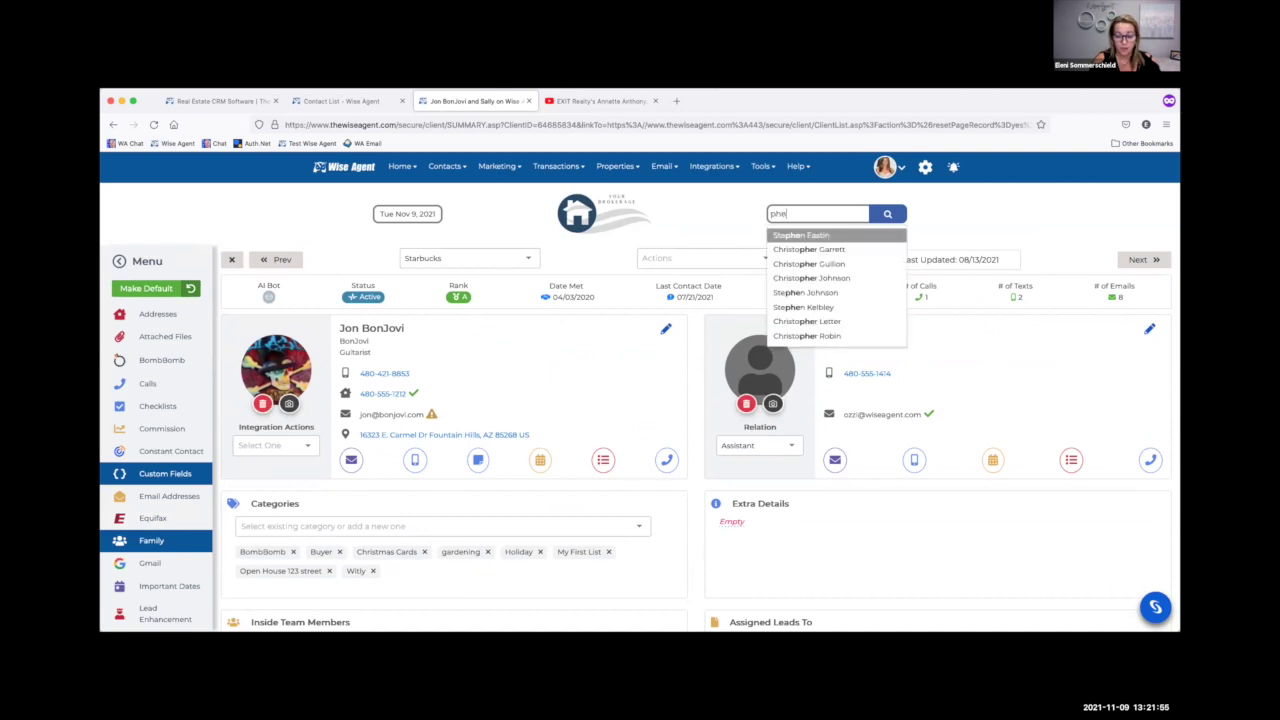
{"action": "left_click", "coordinate": [808, 236]}
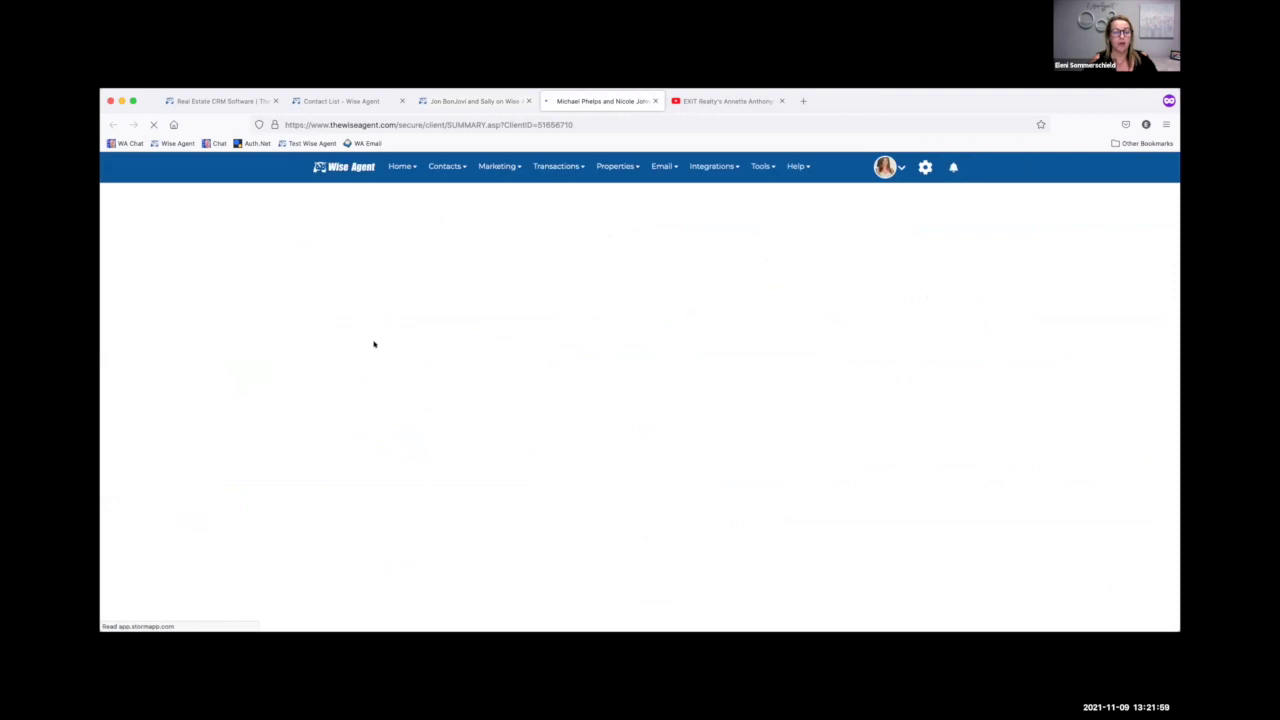
Open the notes of Michael Phelps, review the note history and close the notes without adding one.
{"action": "scroll", "coordinate": [398, 411], "scroll_direction": "down", "scroll_amount": 3}
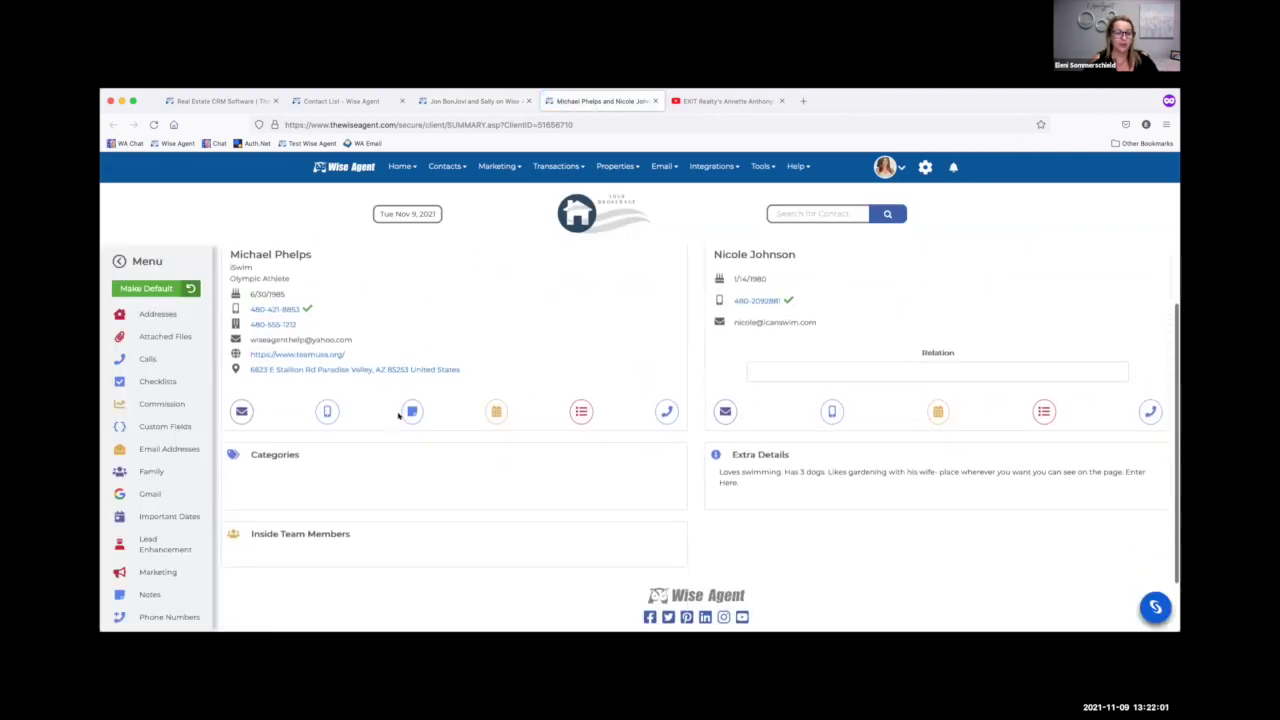
{"action": "scroll", "coordinate": [398, 411], "scroll_direction": "down", "scroll_amount": 1}
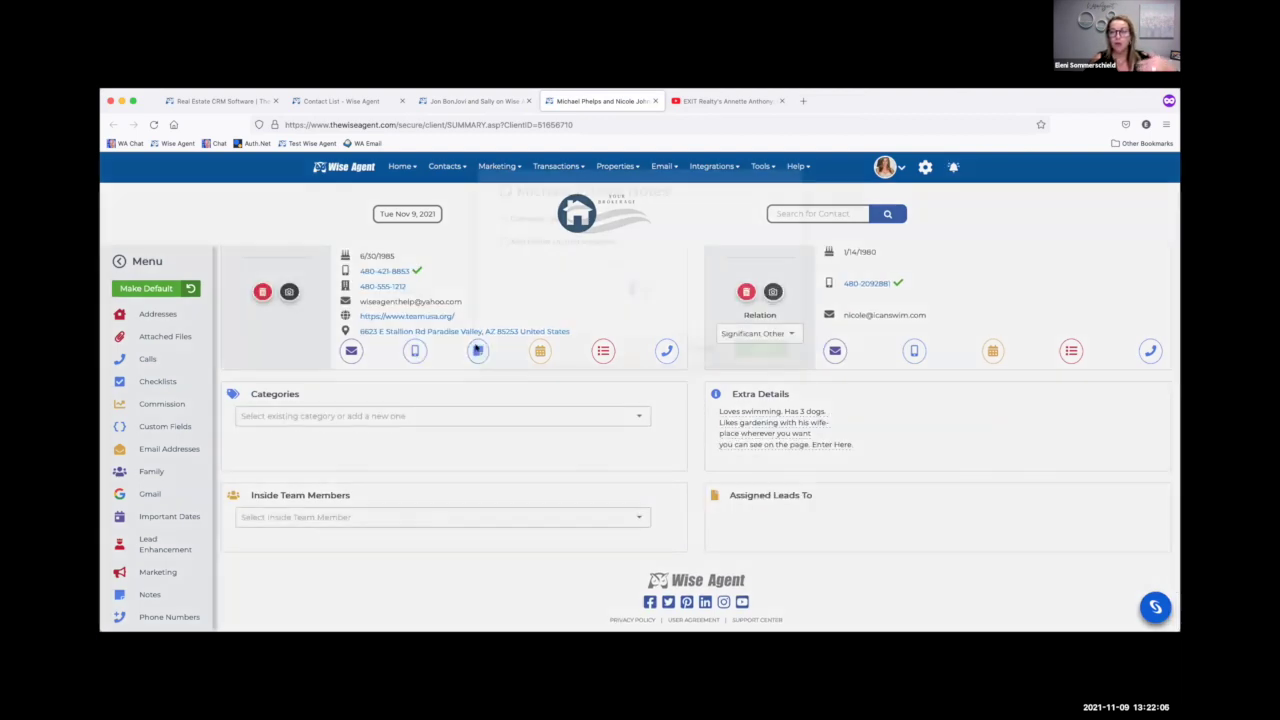
{"action": "left_click", "coordinate": [478, 350]}
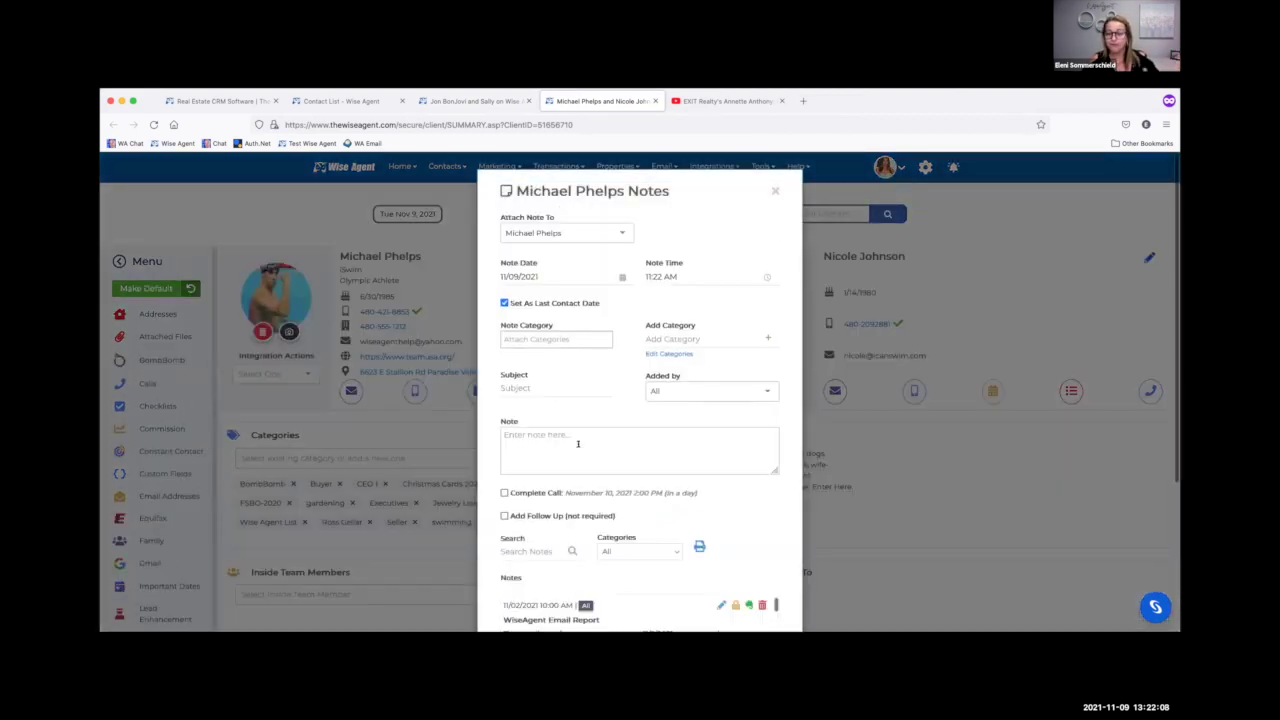
{"action": "scroll", "coordinate": [577, 443], "scroll_direction": "down", "scroll_amount": 4}
{"action": "scroll", "coordinate": [577, 443], "scroll_direction": "down", "scroll_amount": 3}
{"action": "scroll", "coordinate": [577, 443], "scroll_direction": "up", "scroll_amount": 2}
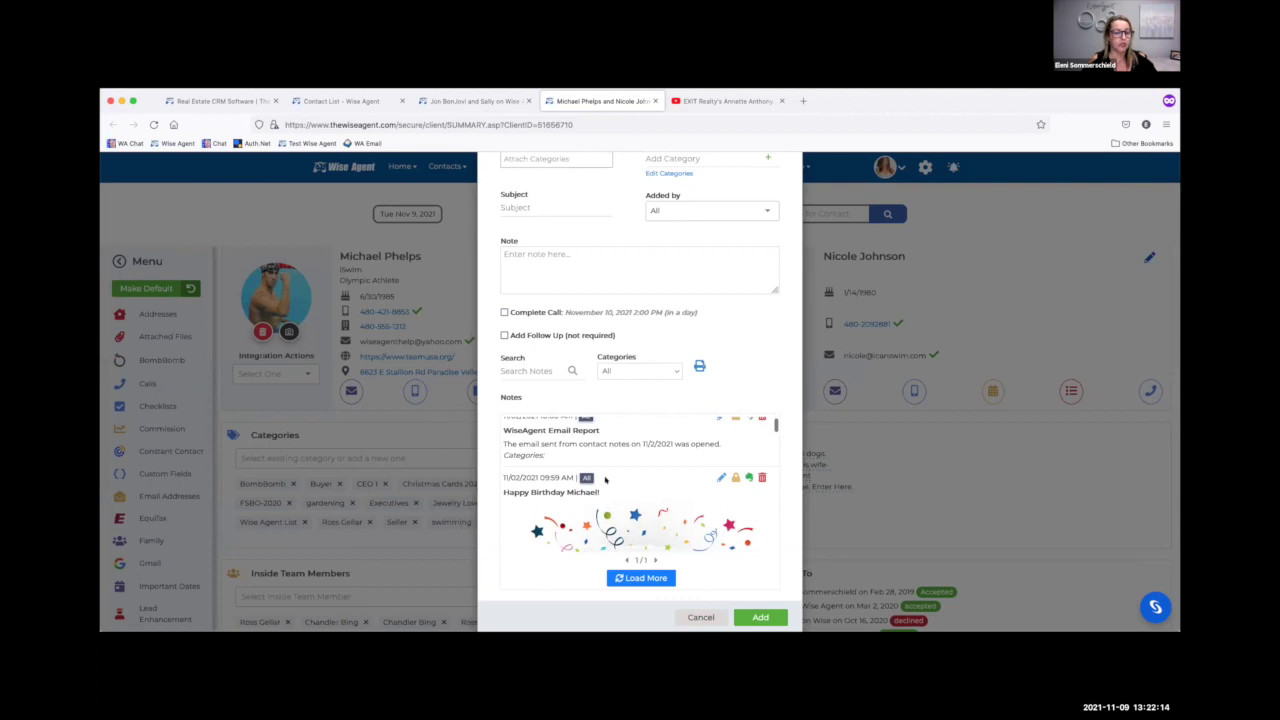
{"action": "scroll", "coordinate": [590, 500], "scroll_direction": "up", "scroll_amount": 2}
{"action": "scroll", "coordinate": [673, 336], "scroll_direction": "up", "scroll_amount": 1}
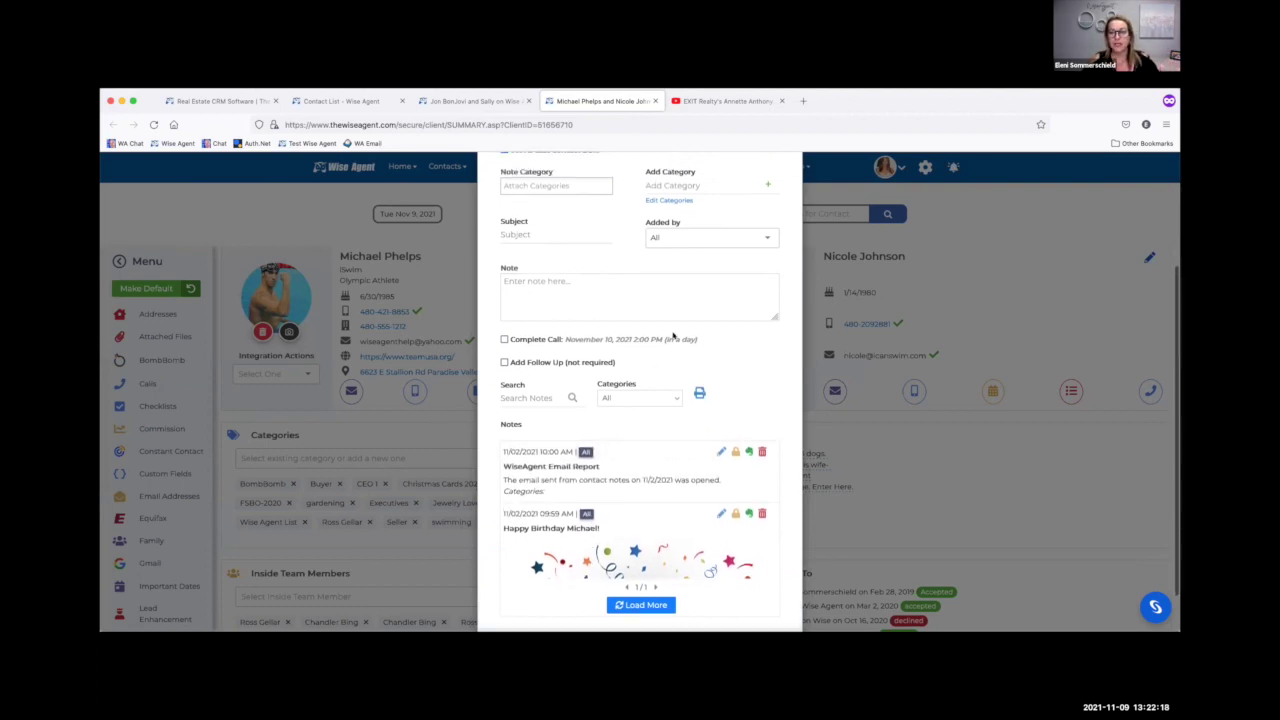
{"action": "scroll", "coordinate": [673, 336], "scroll_direction": "up", "scroll_amount": 2}
{"action": "left_click", "coordinate": [772, 188]}
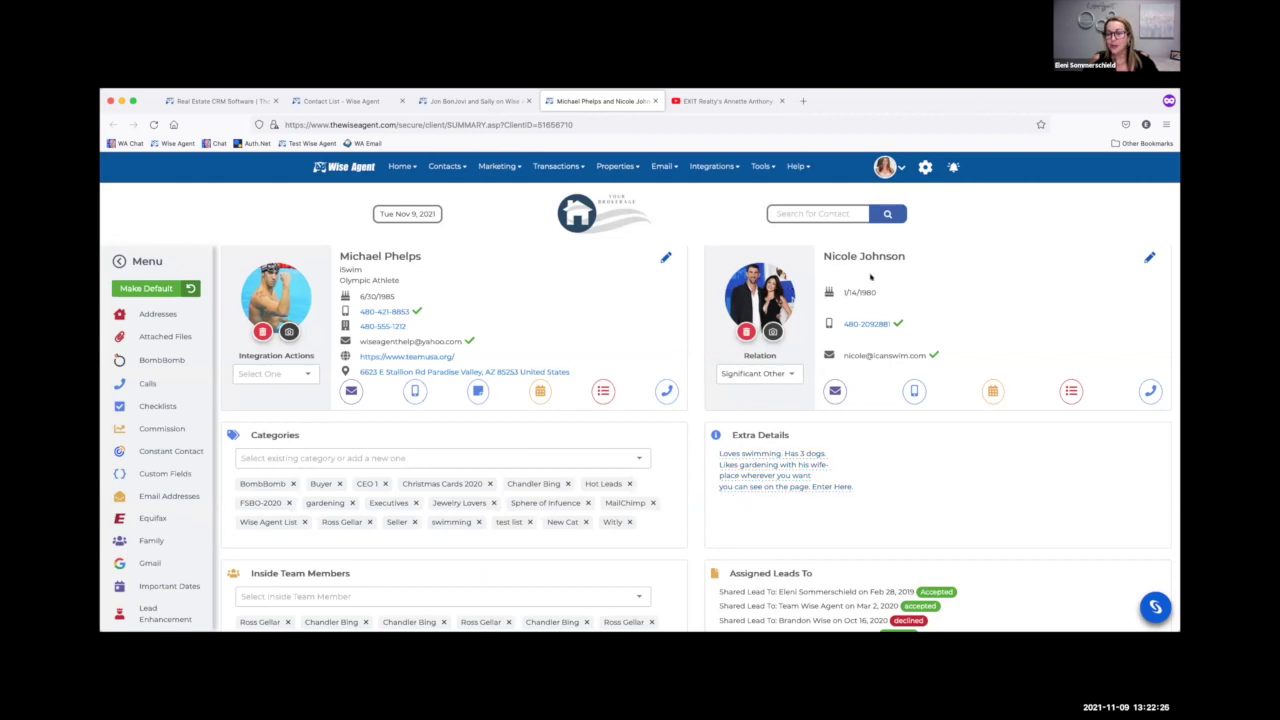
Show the Family, Phone Numbers and Notes sections of the Michael Phelps record and review its summary.
{"action": "scroll", "coordinate": [484, 466], "scroll_direction": "down", "scroll_amount": 4}
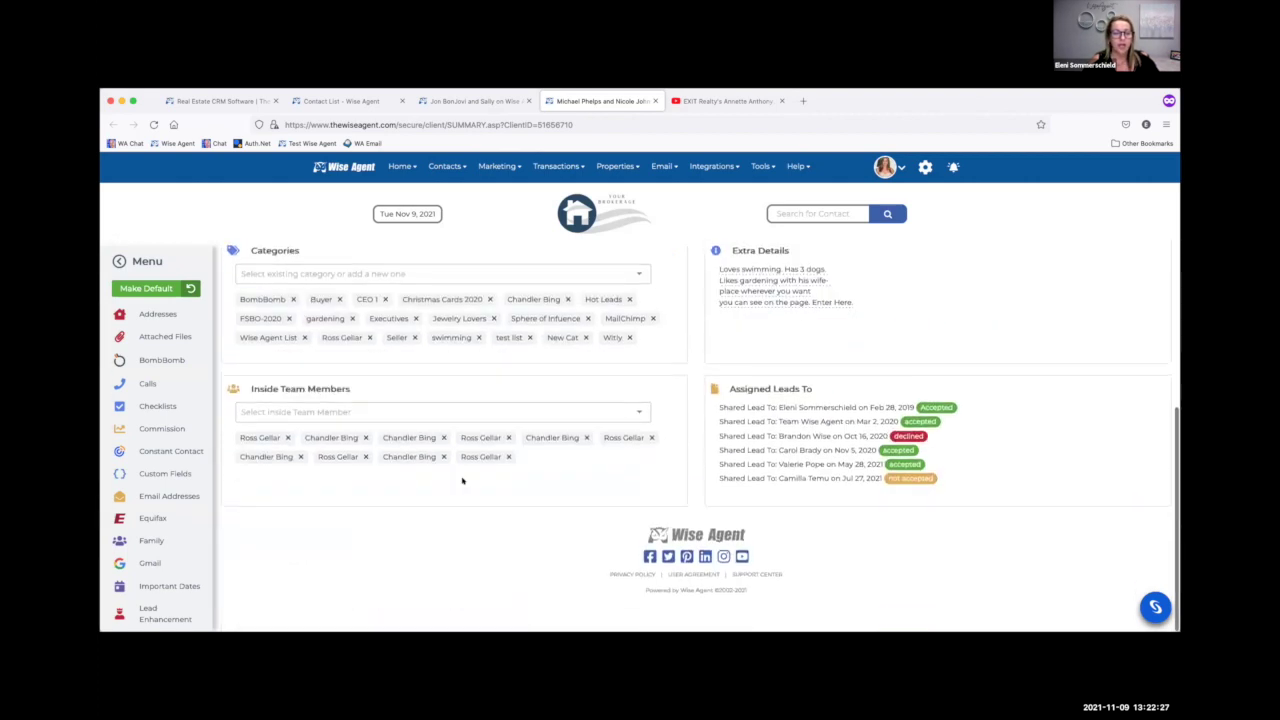
{"action": "left_click", "coordinate": [151, 540]}
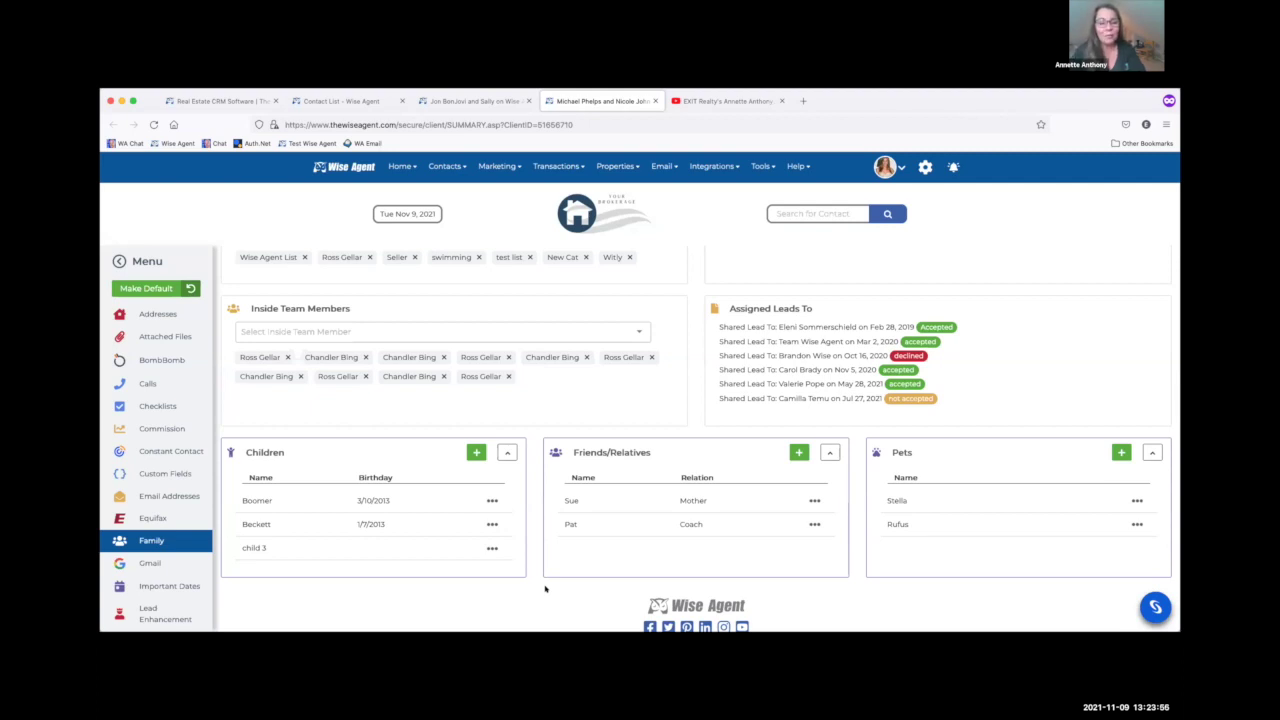
{"action": "scroll", "coordinate": [144, 557], "scroll_direction": "down", "scroll_amount": 2}
{"action": "scroll", "coordinate": [144, 557], "scroll_direction": "down", "scroll_amount": 2}
{"action": "left_click", "coordinate": [146, 541]}
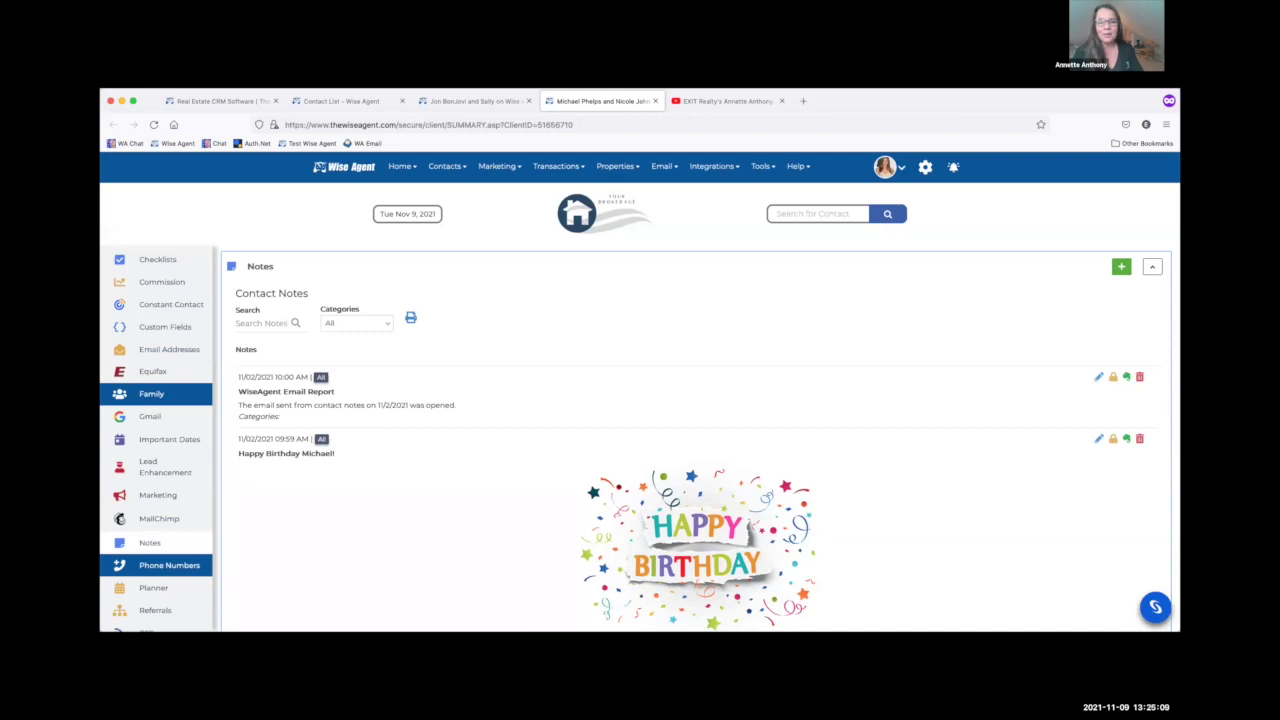
{"action": "scroll", "coordinate": [546, 614], "scroll_direction": "up", "scroll_amount": 10}
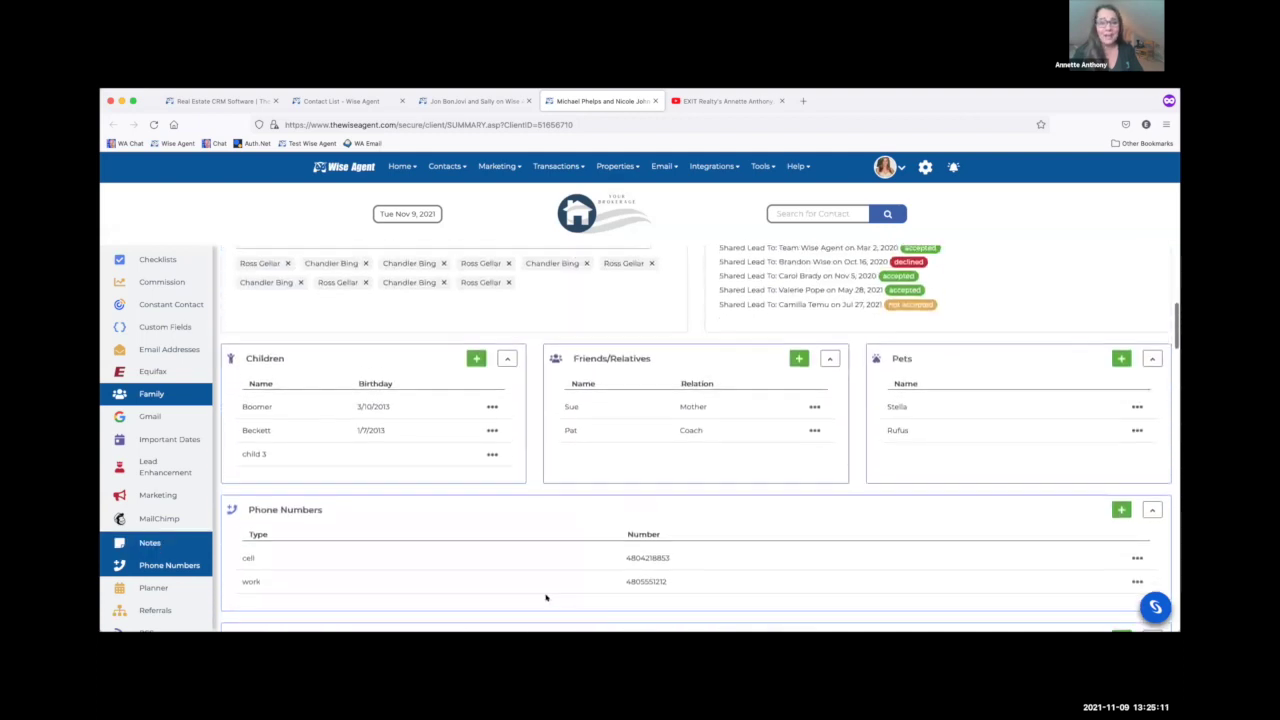
{"action": "scroll", "coordinate": [546, 597], "scroll_direction": "up", "scroll_amount": 1}
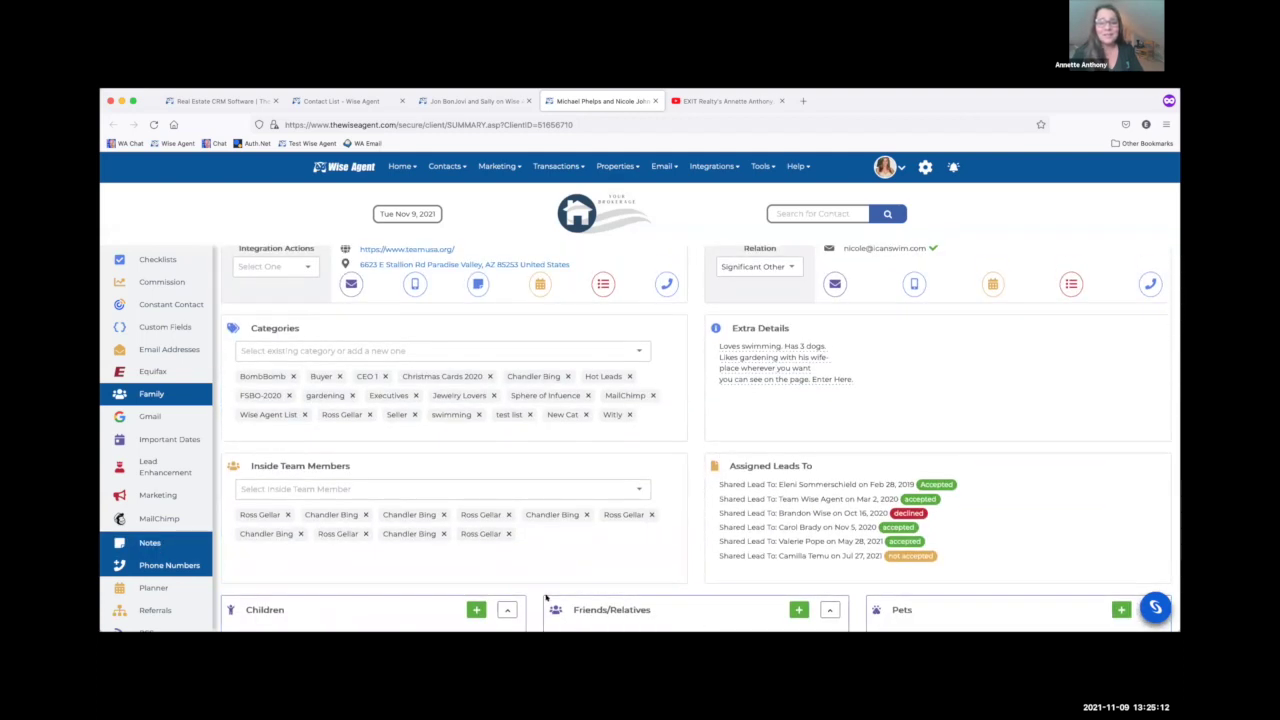
{"action": "scroll", "coordinate": [546, 597], "scroll_direction": "up", "scroll_amount": 5}
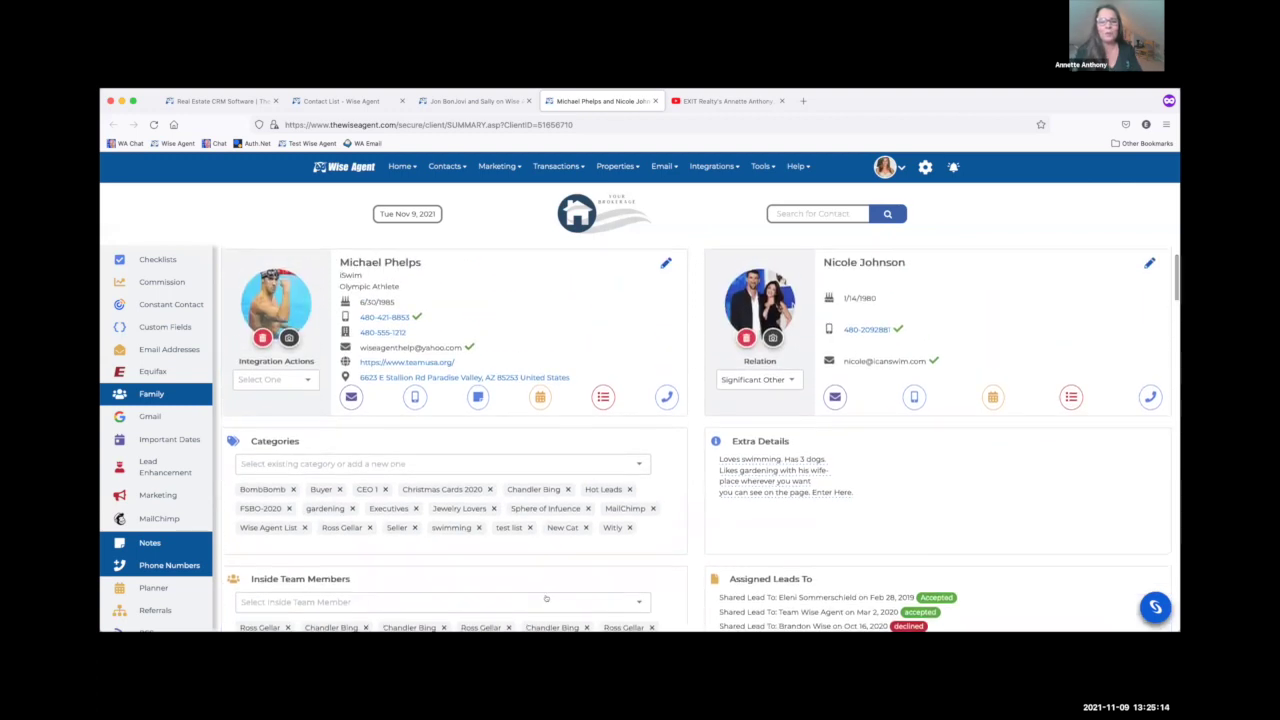
{"action": "scroll", "coordinate": [546, 597], "scroll_direction": "down", "scroll_amount": 1}
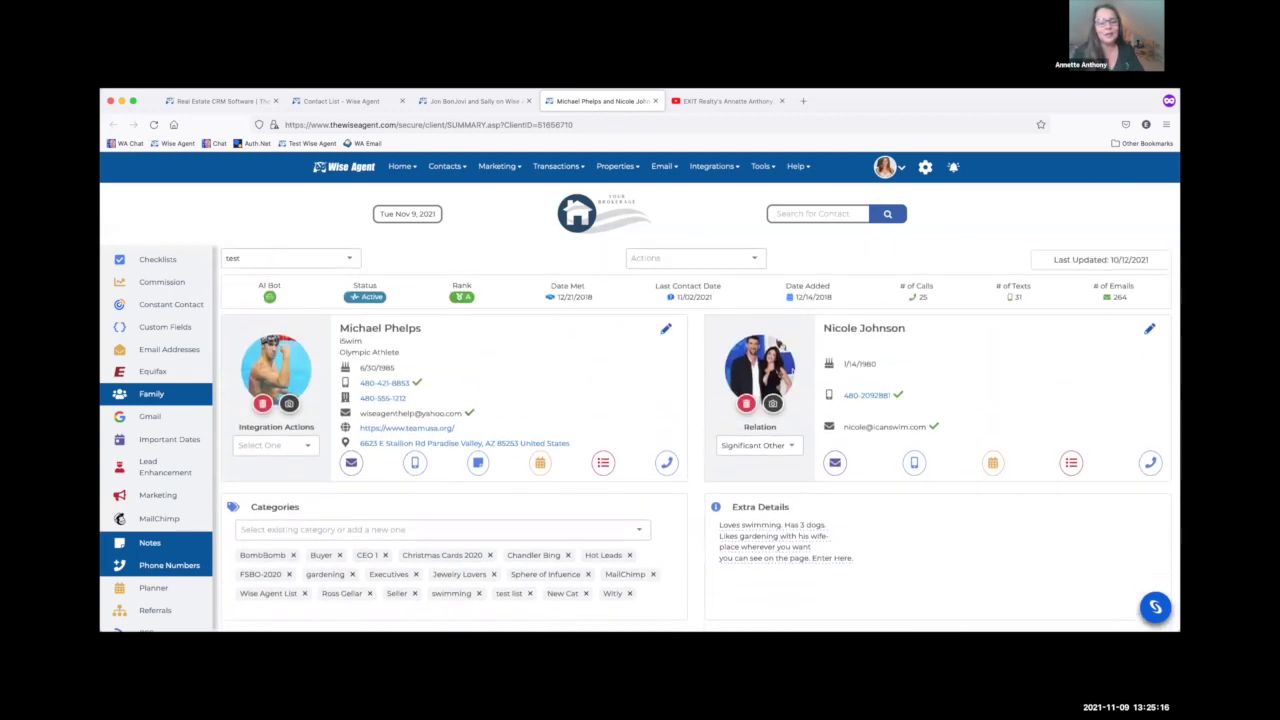
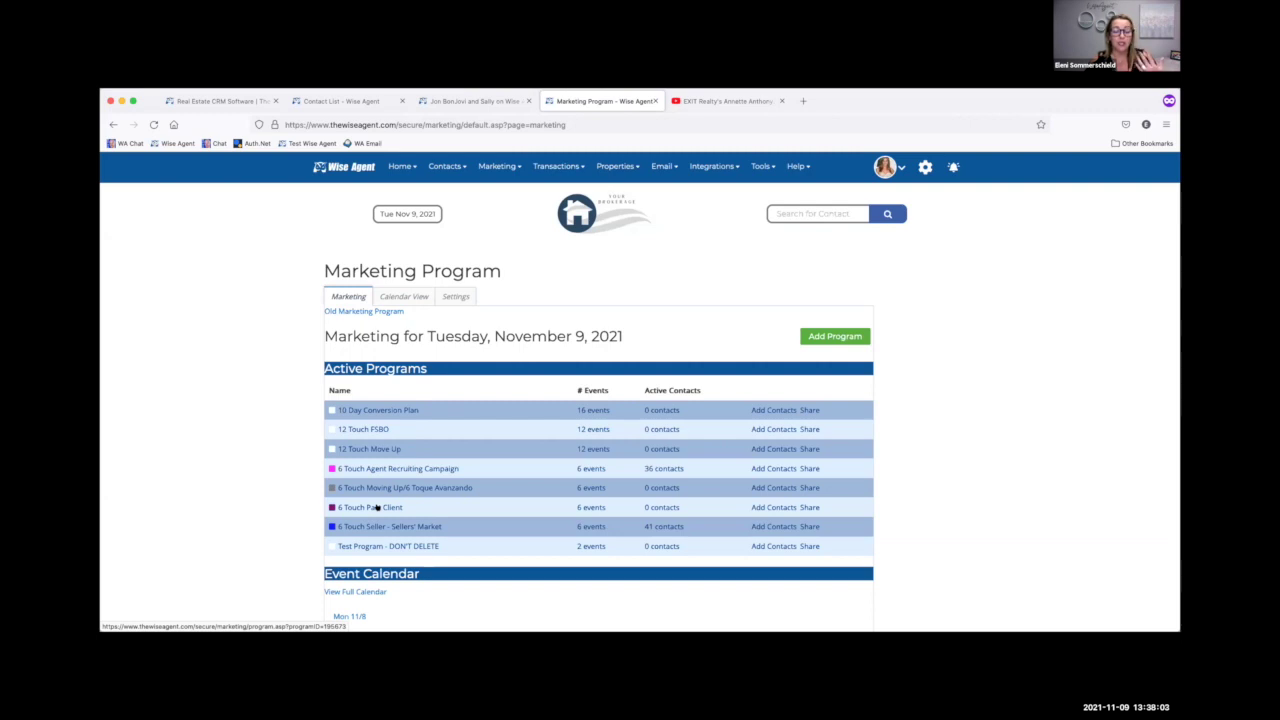
Open the Past Client 1 event of the 6 Touch Past Client marketing program and review its email content and action setup.
{"action": "left_click", "coordinate": [376, 507]}
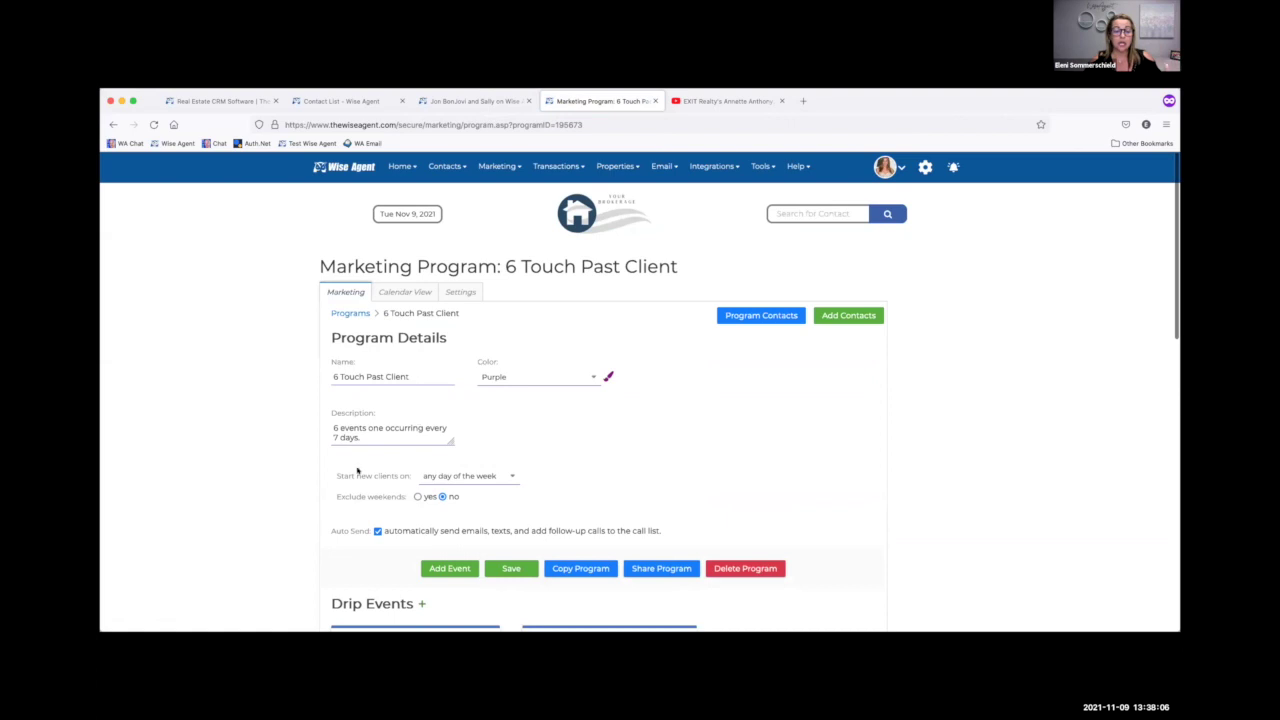
{"action": "scroll", "coordinate": [357, 471], "scroll_direction": "down", "scroll_amount": 3}
{"action": "left_click", "coordinate": [465, 531]}
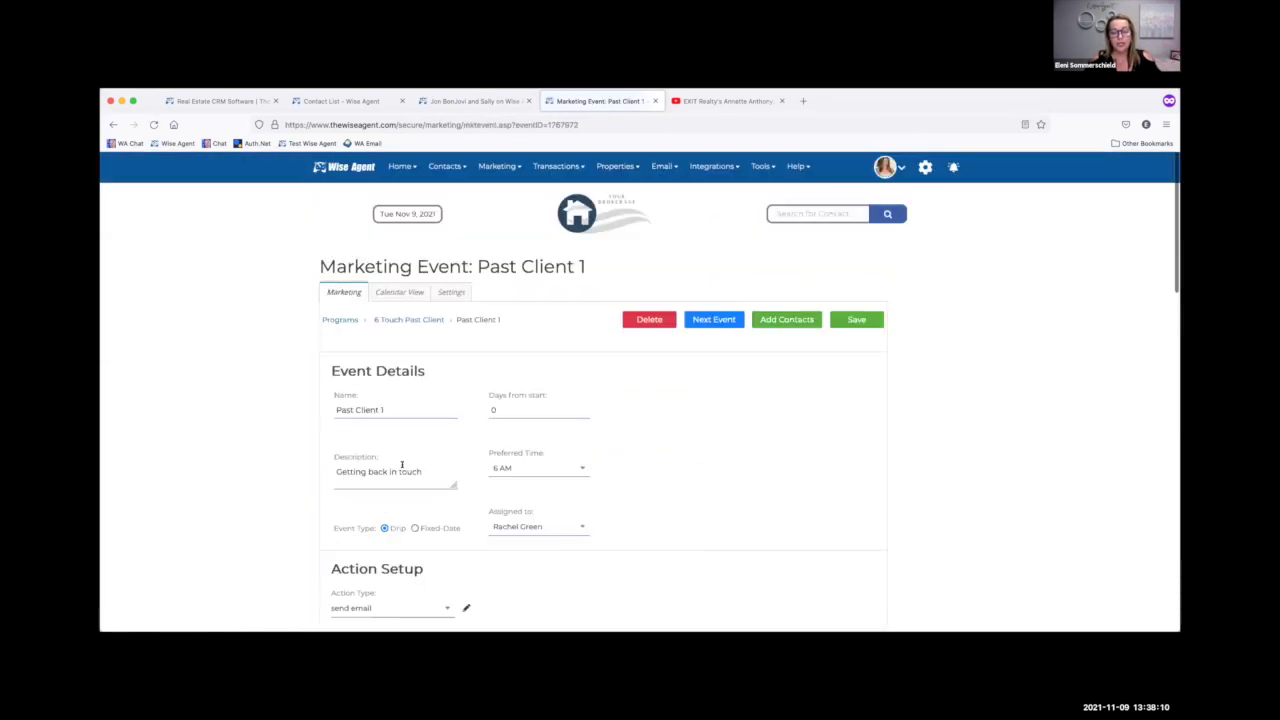
{"action": "scroll", "coordinate": [402, 464], "scroll_direction": "down", "scroll_amount": 6}
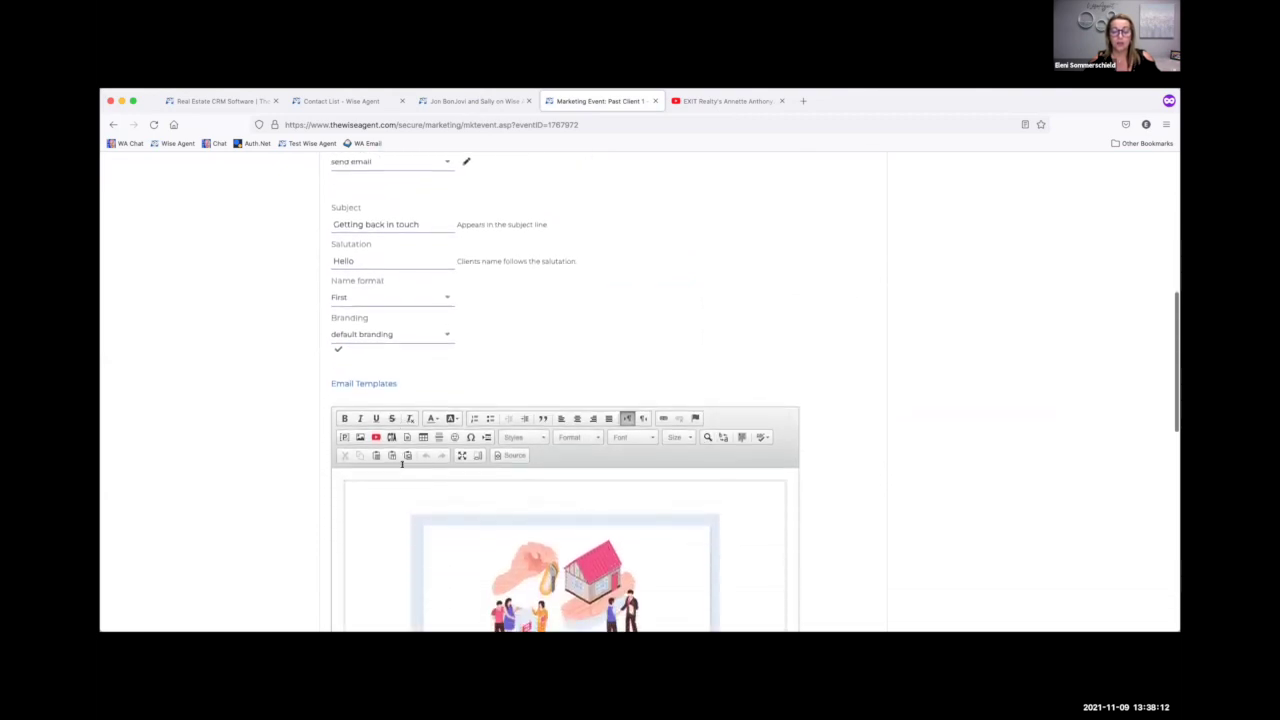
{"action": "scroll", "coordinate": [380, 490], "scroll_direction": "down", "scroll_amount": 6}
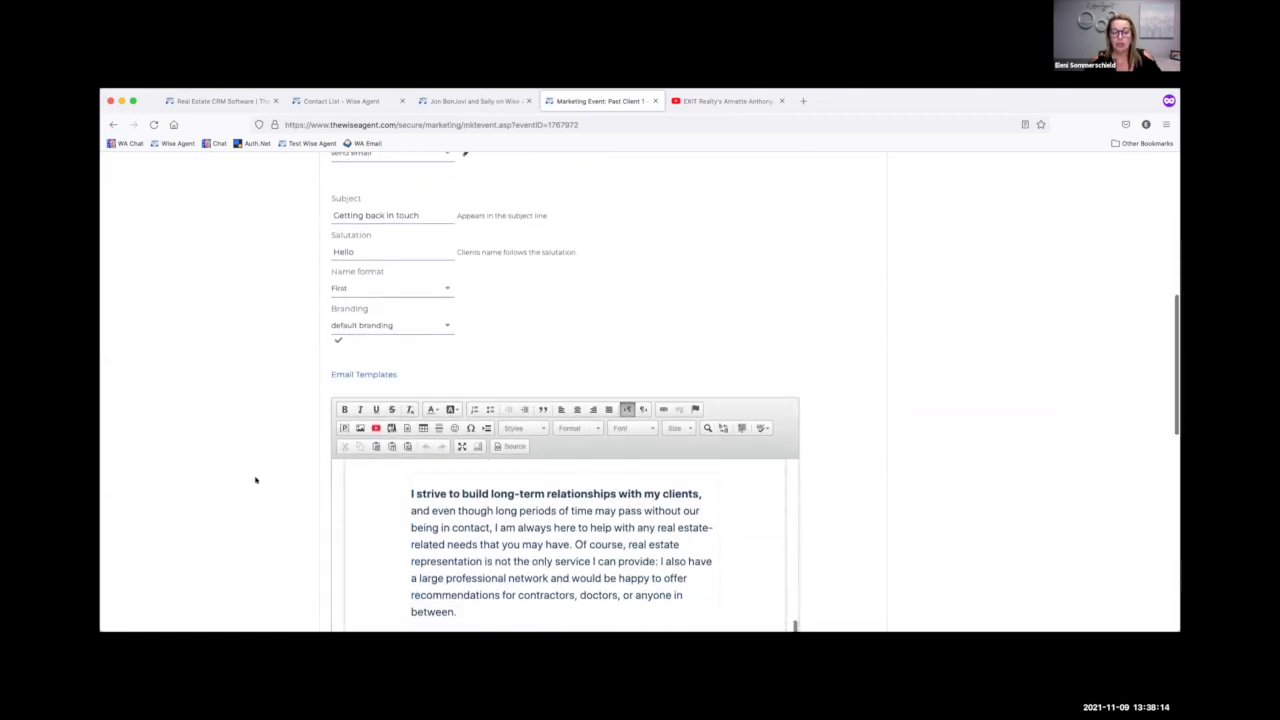
{"action": "scroll", "coordinate": [255, 480], "scroll_direction": "down", "scroll_amount": 1}
{"action": "scroll", "coordinate": [417, 468], "scroll_direction": "up", "scroll_amount": 3}
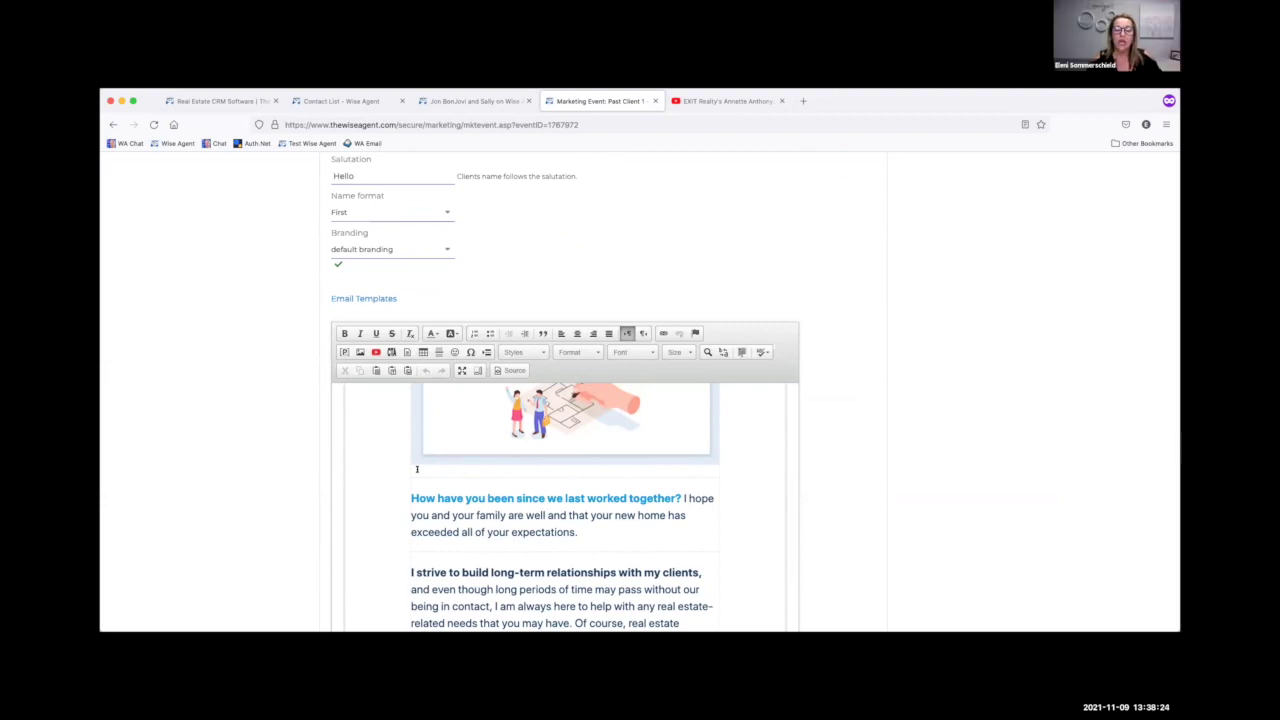
{"action": "scroll", "coordinate": [210, 425], "scroll_direction": "up", "scroll_amount": 4}
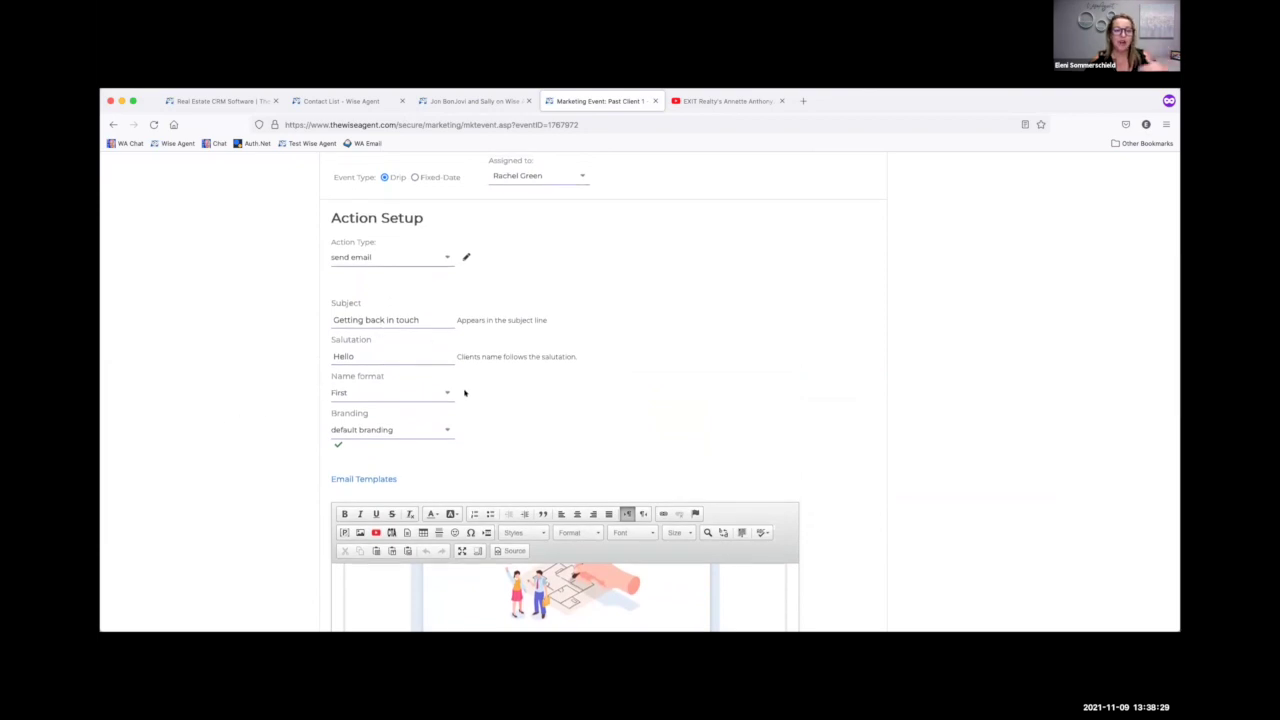
Set the Past Client 1 event's days from start to 30.
{"action": "scroll", "coordinate": [473, 348], "scroll_direction": "up", "scroll_amount": 4}
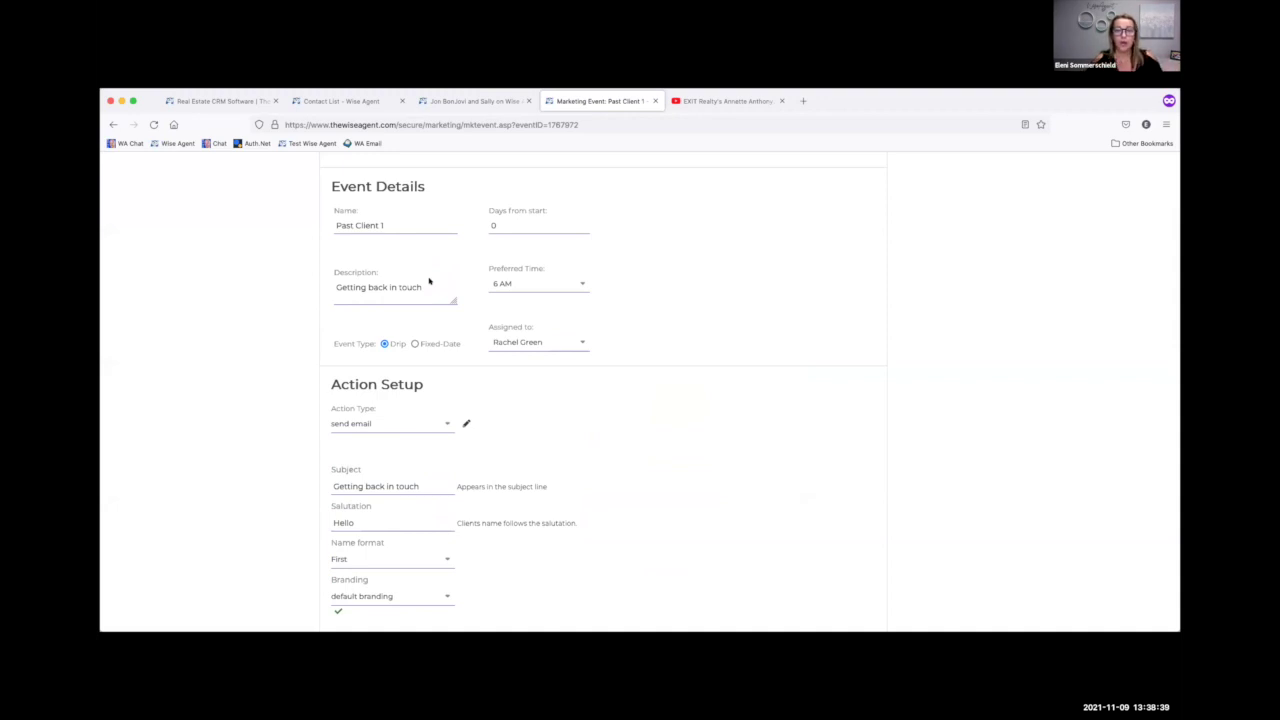
{"action": "double_click", "coordinate": [481, 226]}
{"action": "type", "text": "30"}
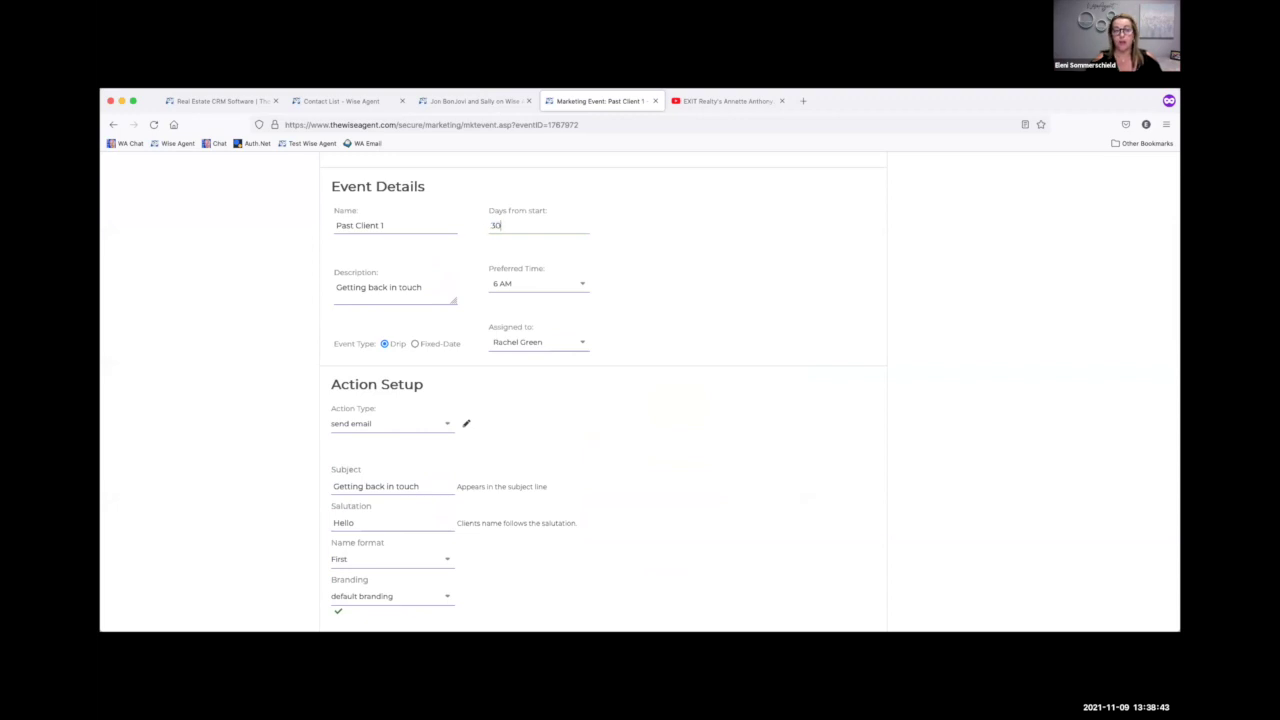
Move on to the Past Client 2 event and set its days from start to 30 and preferred time to 10 AM.
{"action": "scroll", "coordinate": [552, 285], "scroll_direction": "up", "scroll_amount": 3}
{"action": "left_click", "coordinate": [716, 251]}
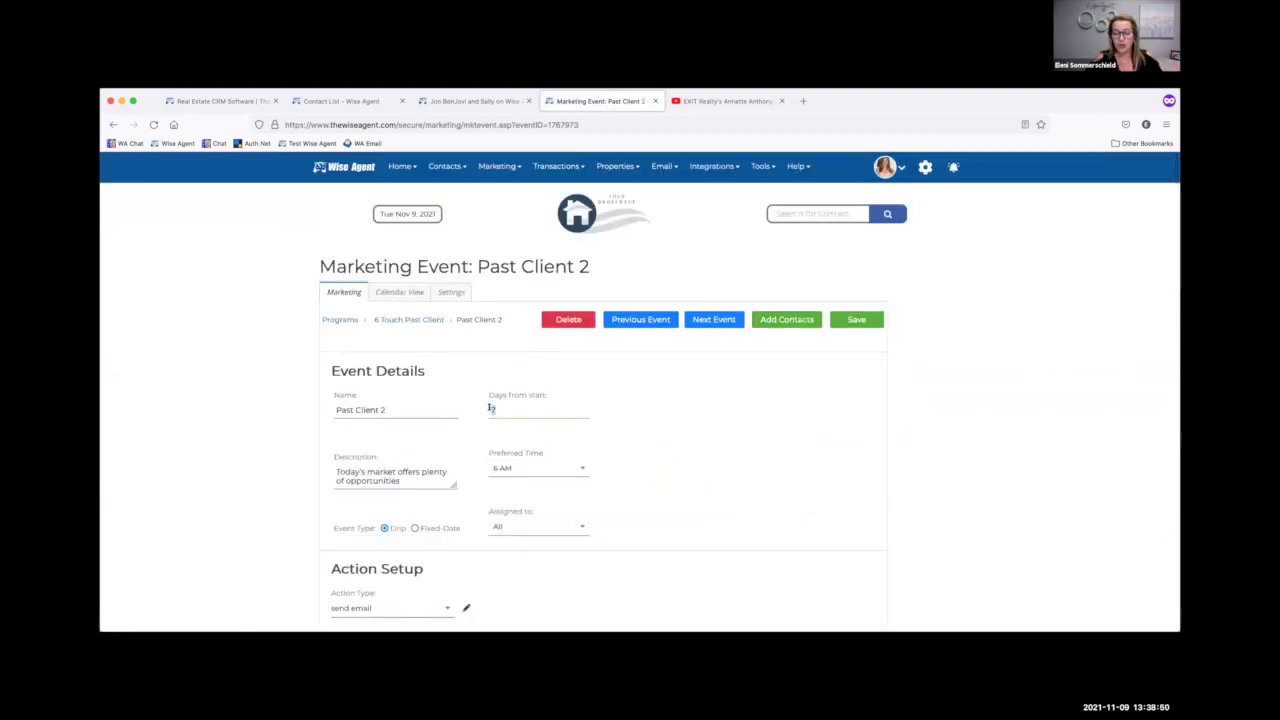
{"action": "left_click", "coordinate": [491, 408]}
{"action": "type", "text": "30"}
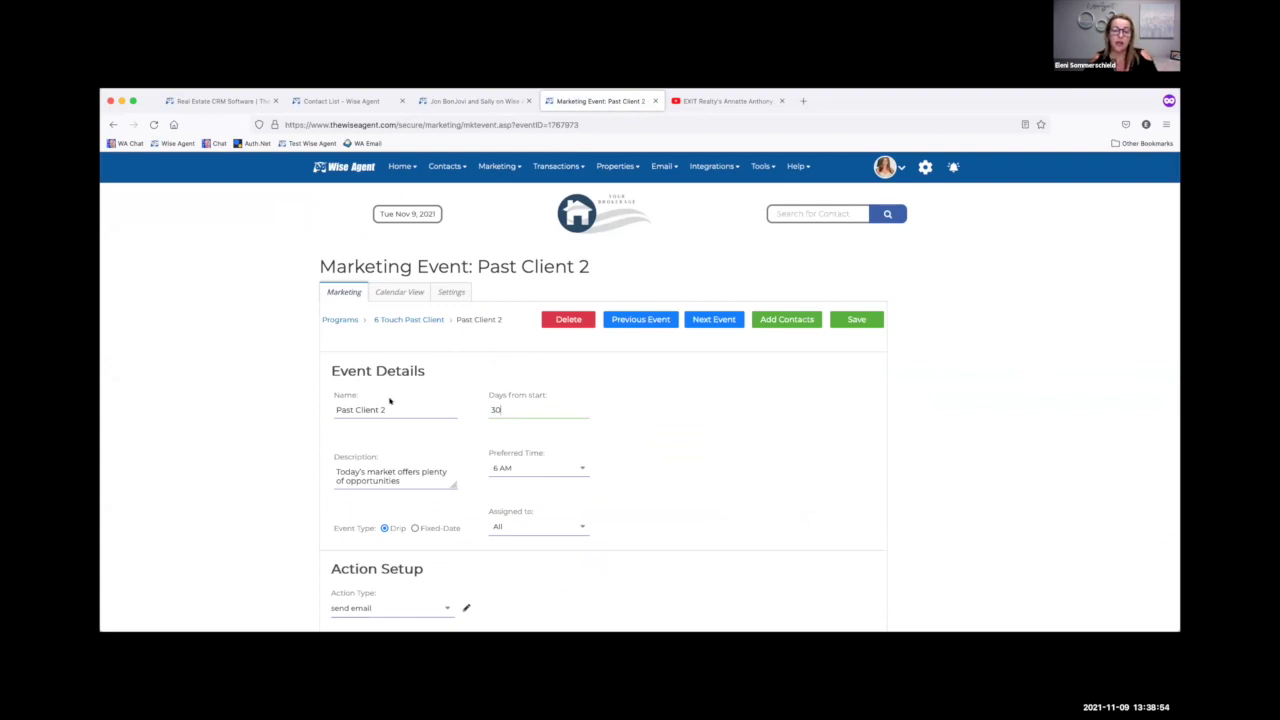
{"action": "left_click", "coordinate": [568, 472]}
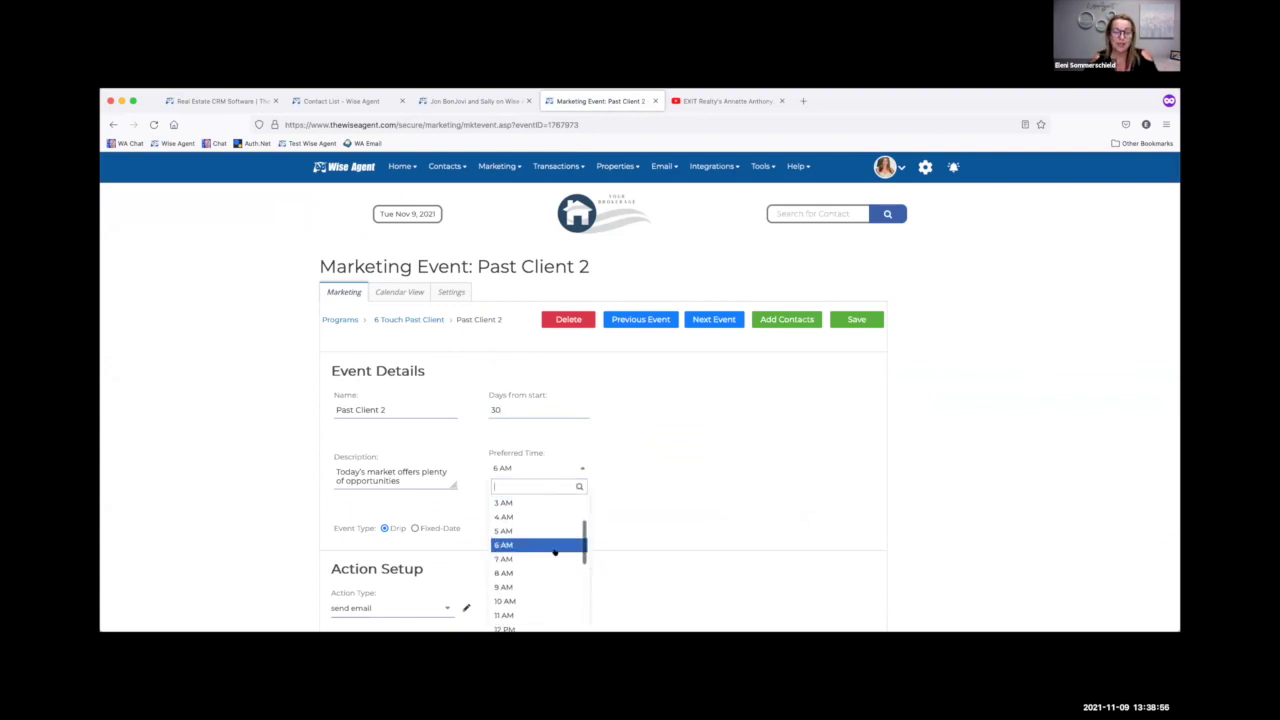
{"action": "scroll", "coordinate": [530, 560], "scroll_direction": "down", "scroll_amount": 1}
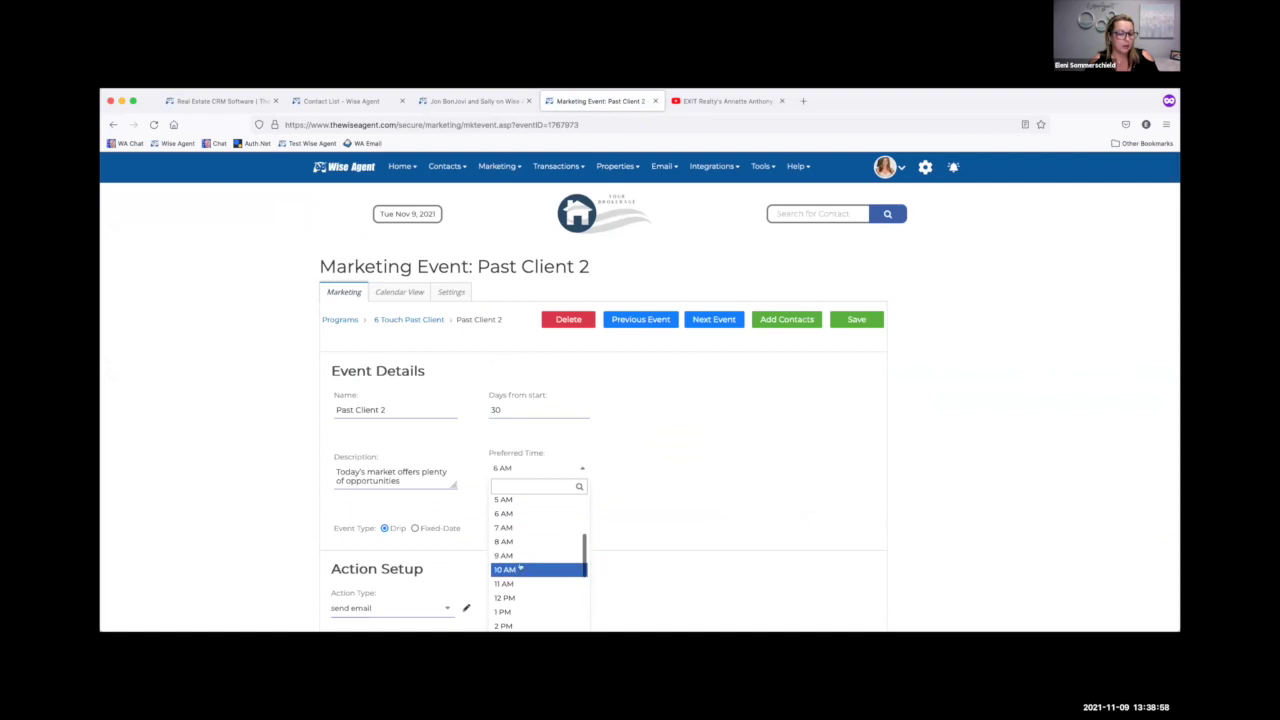
{"action": "left_click", "coordinate": [510, 569]}
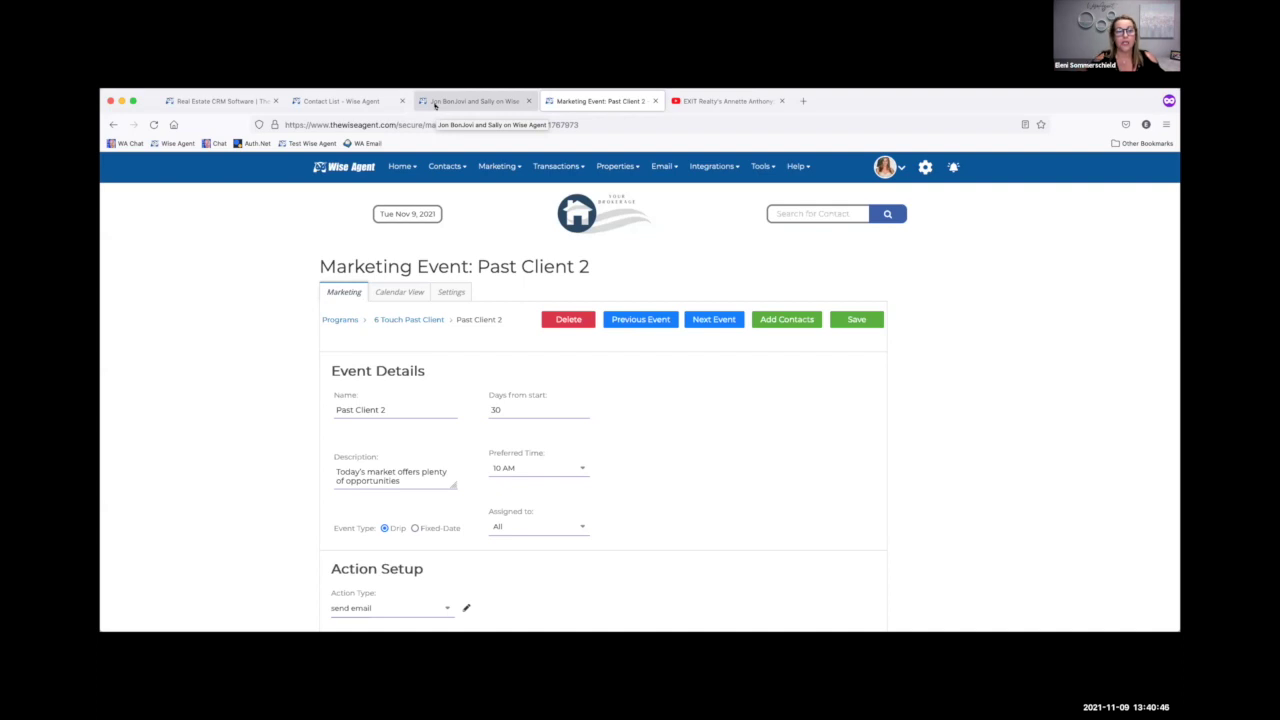
Open the reports, display the Email Monthly Delivery Report for total monthly emails and sort its entries by Opens.
{"action": "mouse_move", "coordinate": [399, 165]}
{"action": "left_click", "coordinate": [400, 206]}
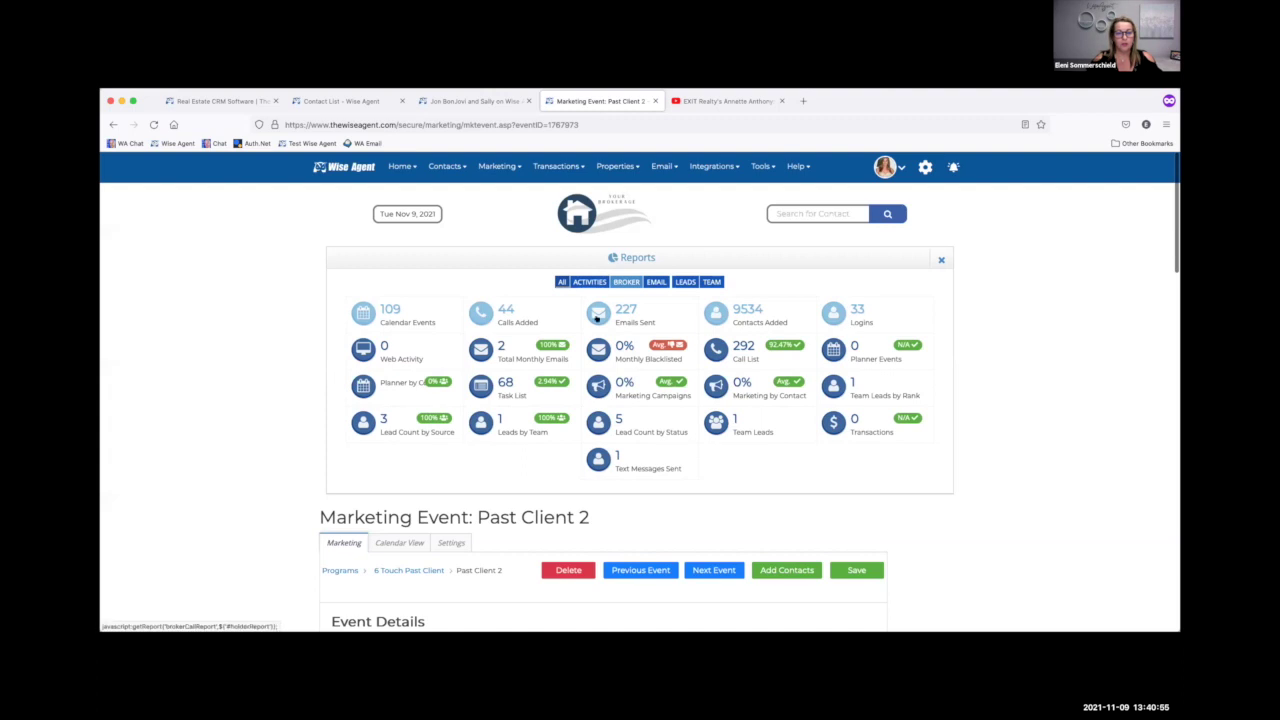
{"action": "left_click", "coordinate": [537, 358]}
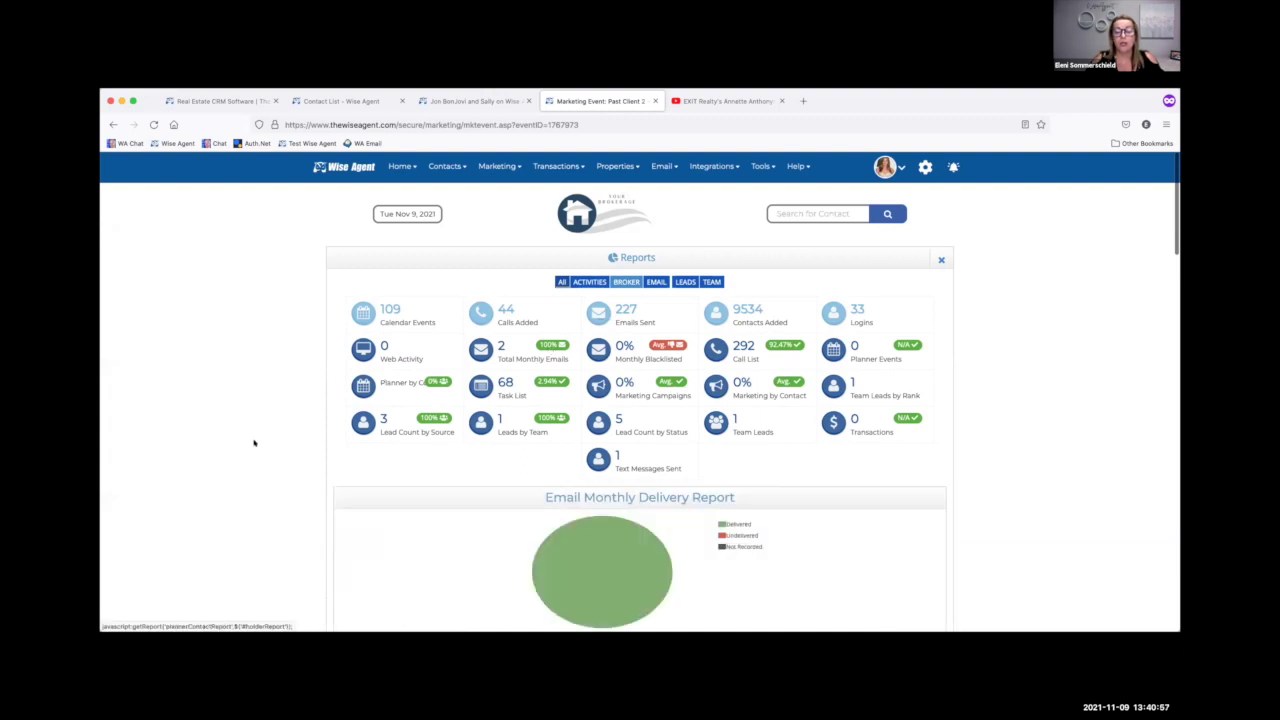
{"action": "scroll", "coordinate": [254, 443], "scroll_direction": "down", "scroll_amount": 3}
{"action": "left_click", "coordinate": [879, 428]}
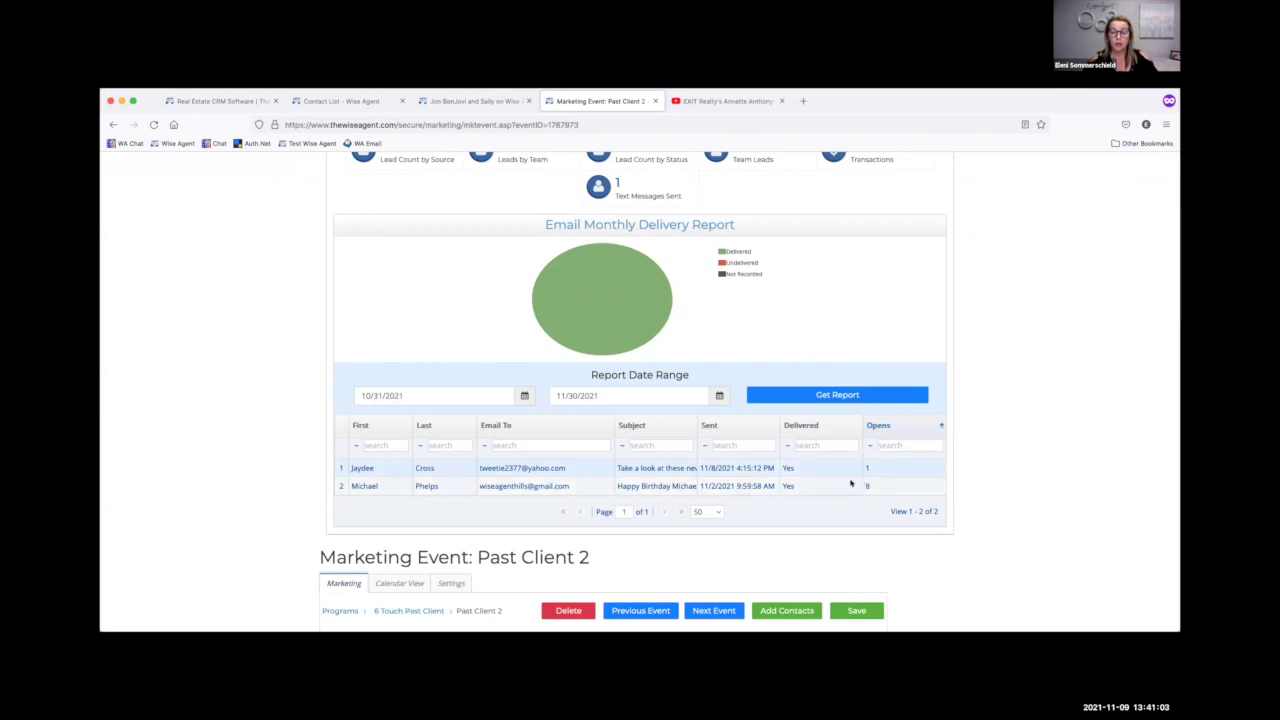
Set the Email Monthly Delivery Report's start date to 5/01/2021 and regenerate the report through 11/30/2021.
{"action": "left_click", "coordinate": [417, 393]}
{"action": "left_click", "coordinate": [361, 257]}
{"action": "left_click", "coordinate": [361, 257]}
{"action": "left_click", "coordinate": [361, 257]}
{"action": "left_click", "coordinate": [361, 257]}
{"action": "left_click", "coordinate": [361, 257]}
{"action": "left_click", "coordinate": [466, 289]}
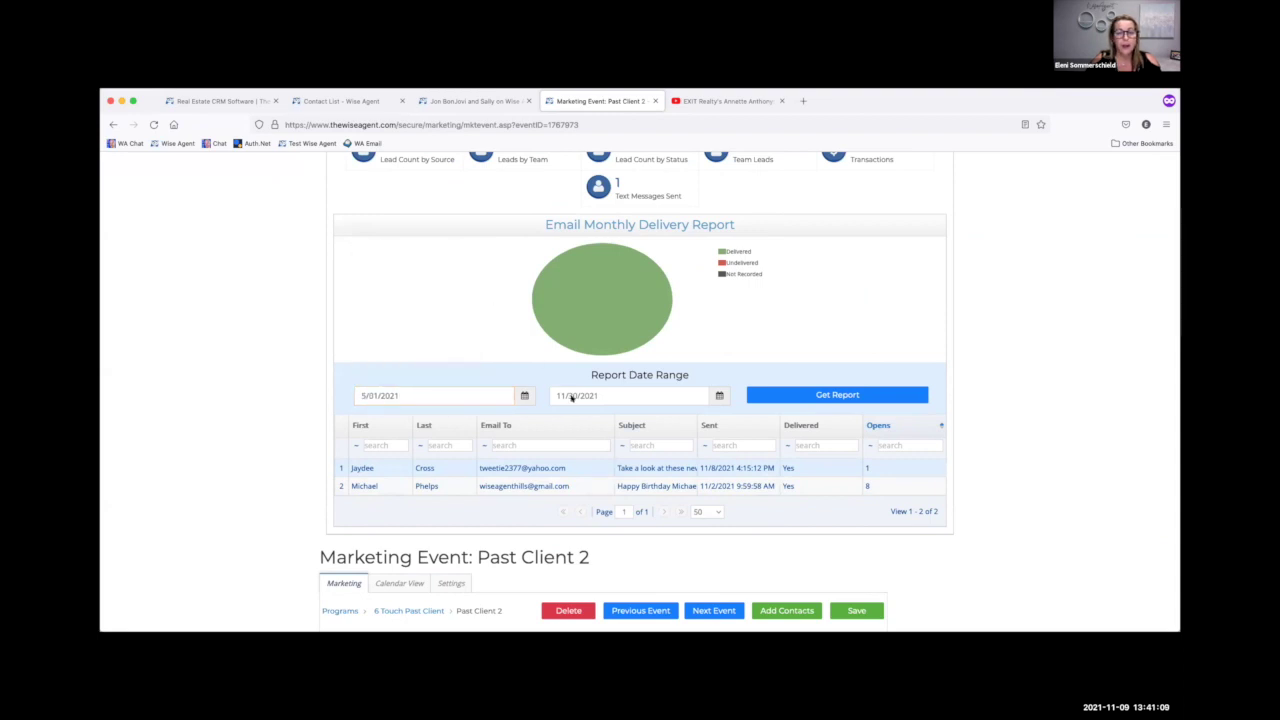
{"action": "left_click", "coordinate": [792, 394]}
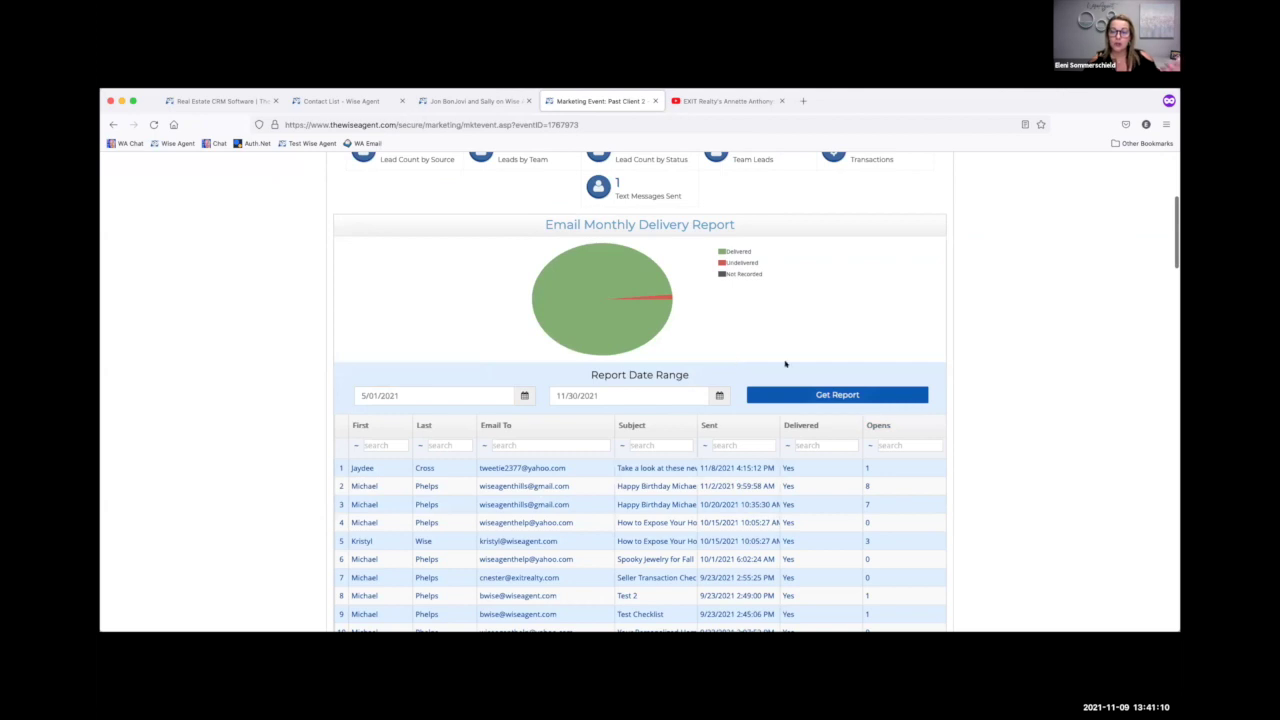
Sort the delivery report by Opens from highest to lowest and highlight the most-opened email entries for review.
{"action": "left_click", "coordinate": [880, 425]}
{"action": "left_click", "coordinate": [880, 425]}
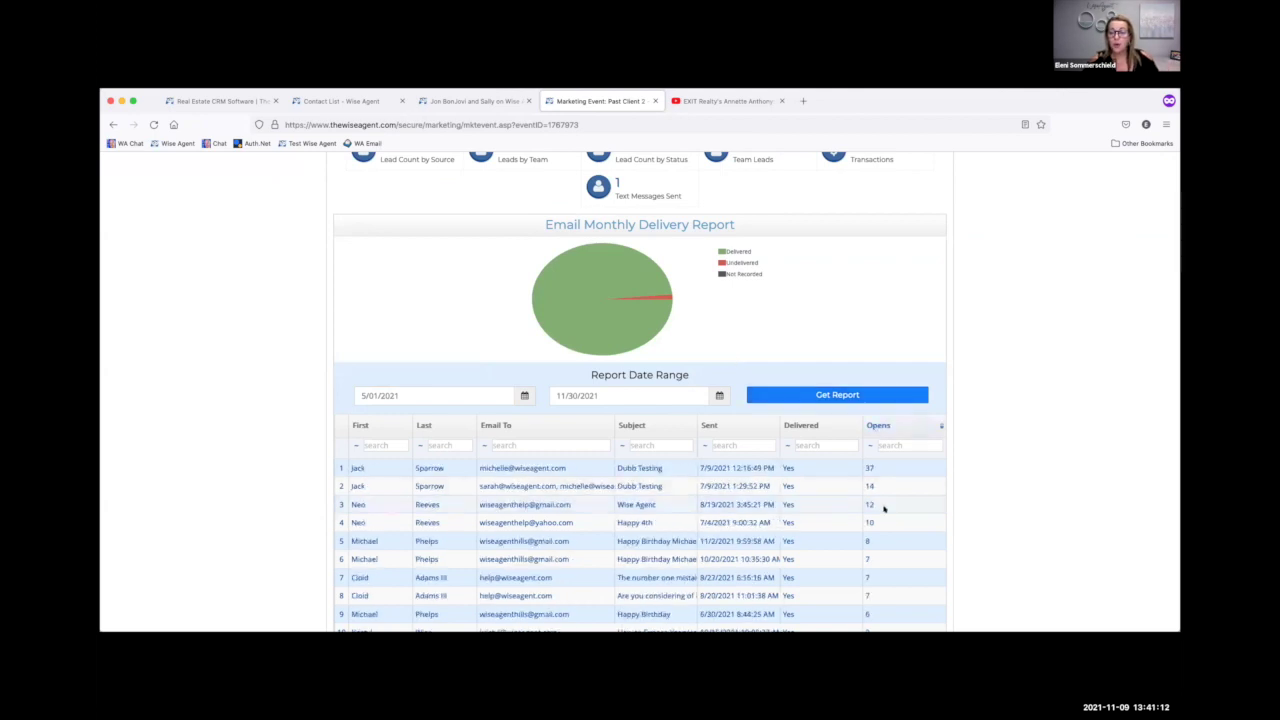
{"action": "scroll", "coordinate": [875, 555], "scroll_direction": "down", "scroll_amount": 2}
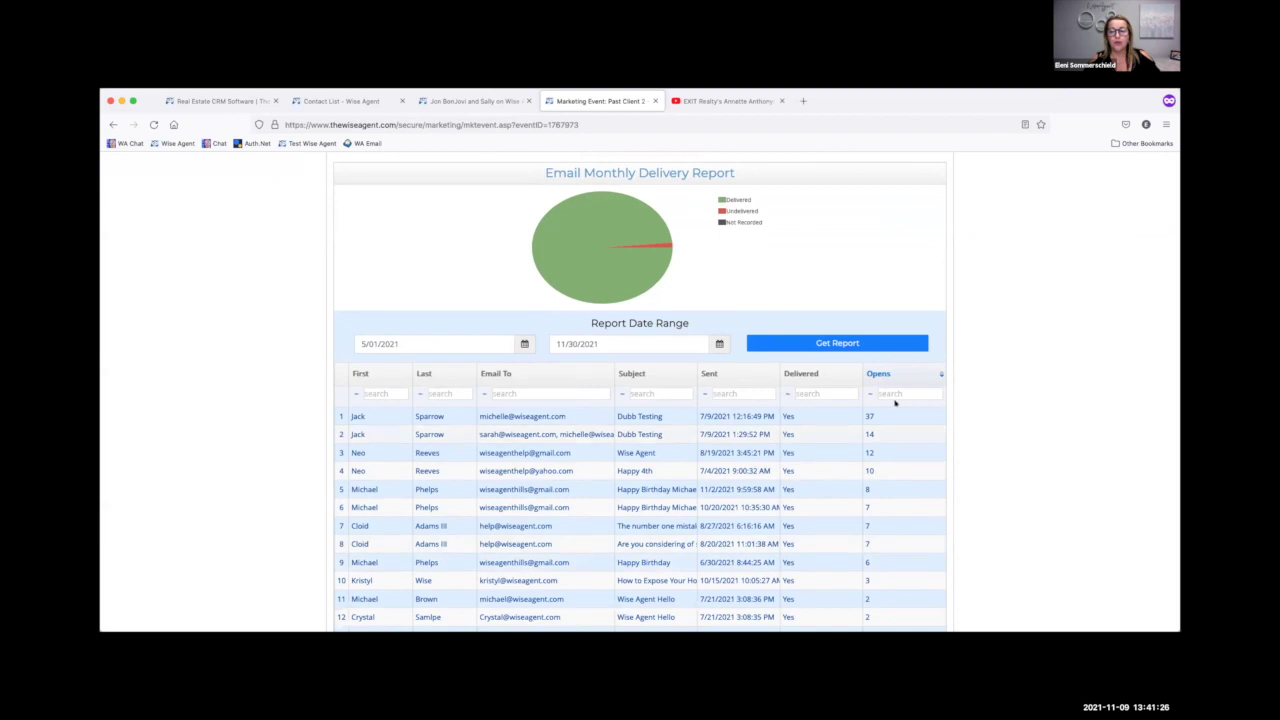
{"action": "left_click_drag", "start_coordinate": [878, 599], "coordinate": [794, 413]}
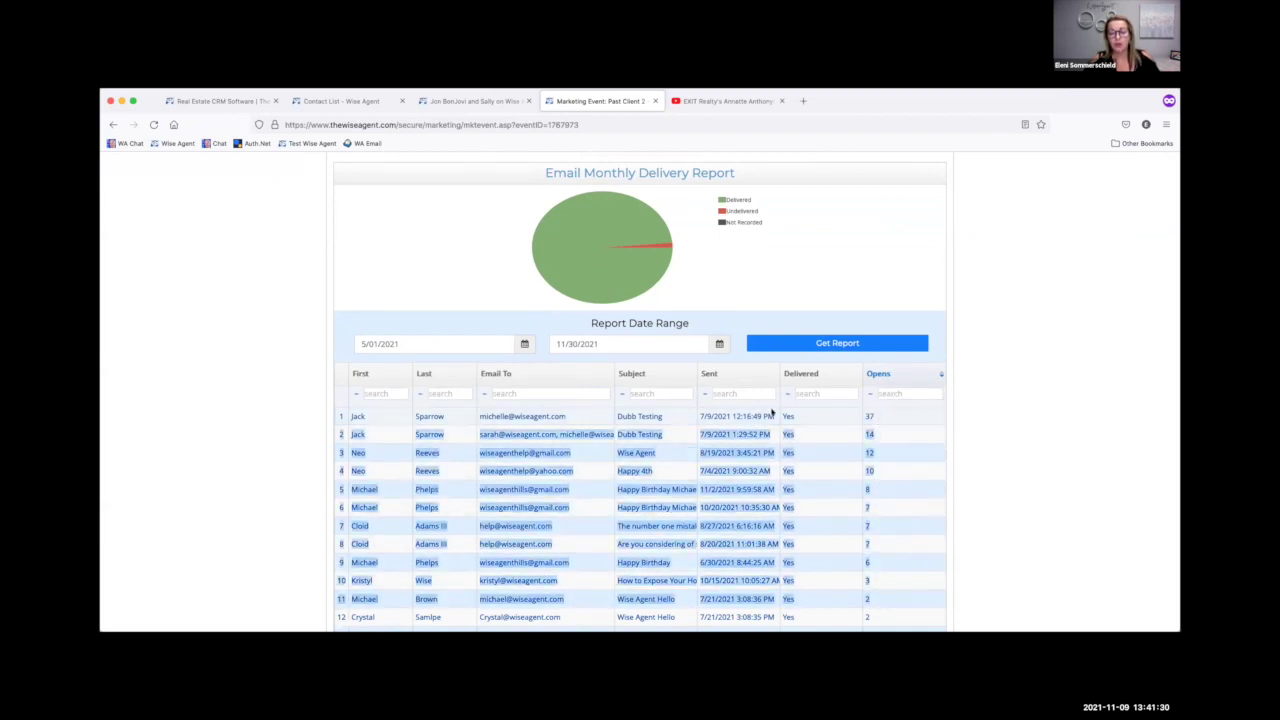
{"action": "left_click_drag", "start_coordinate": [877, 428], "coordinate": [807, 460]}
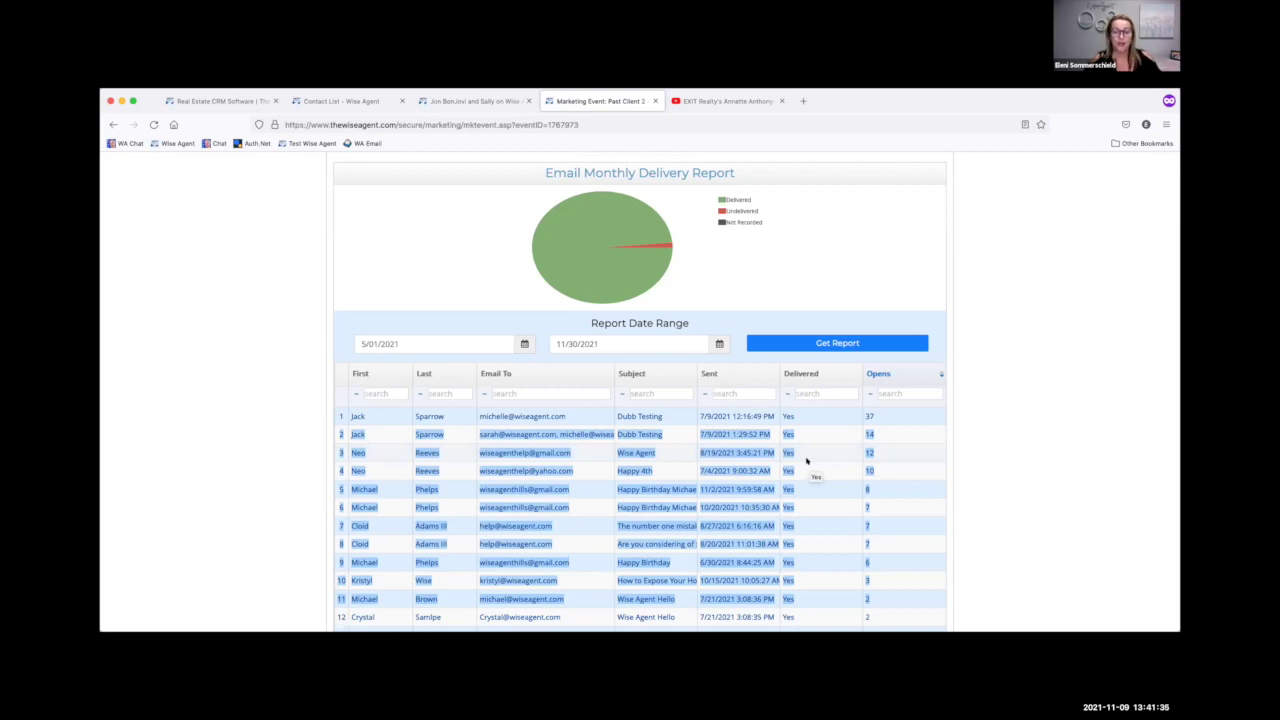
{"action": "left_click_drag", "start_coordinate": [807, 460], "coordinate": [786, 460]}
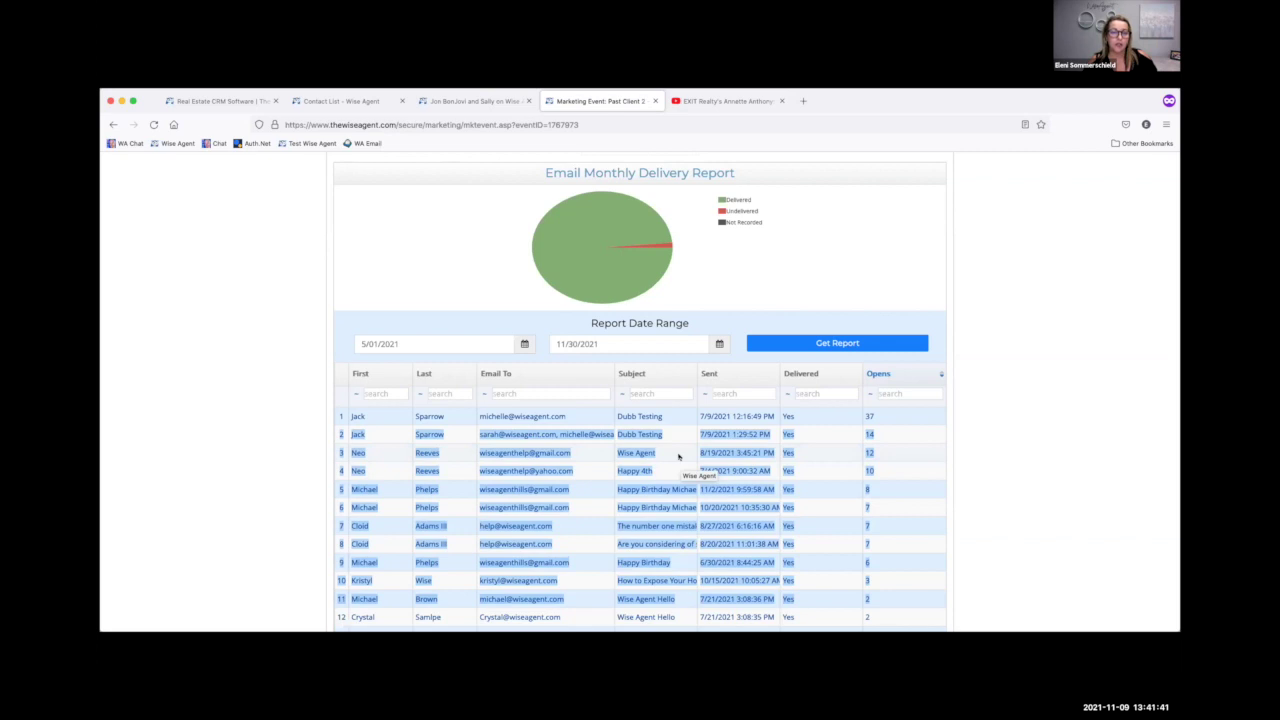
Return to the open contact record and add a note reading "Happy birthday" with today's date as the last contact date.
{"action": "left_click", "coordinate": [444, 104]}
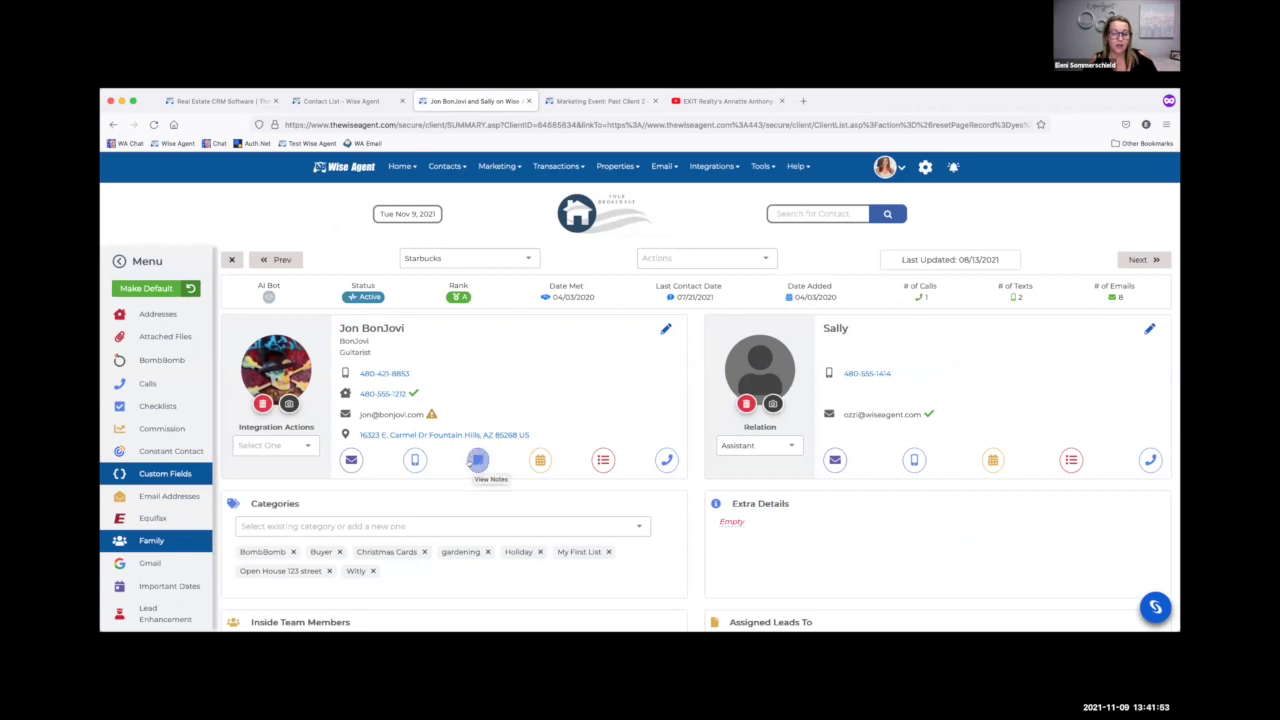
{"action": "left_click", "coordinate": [476, 460]}
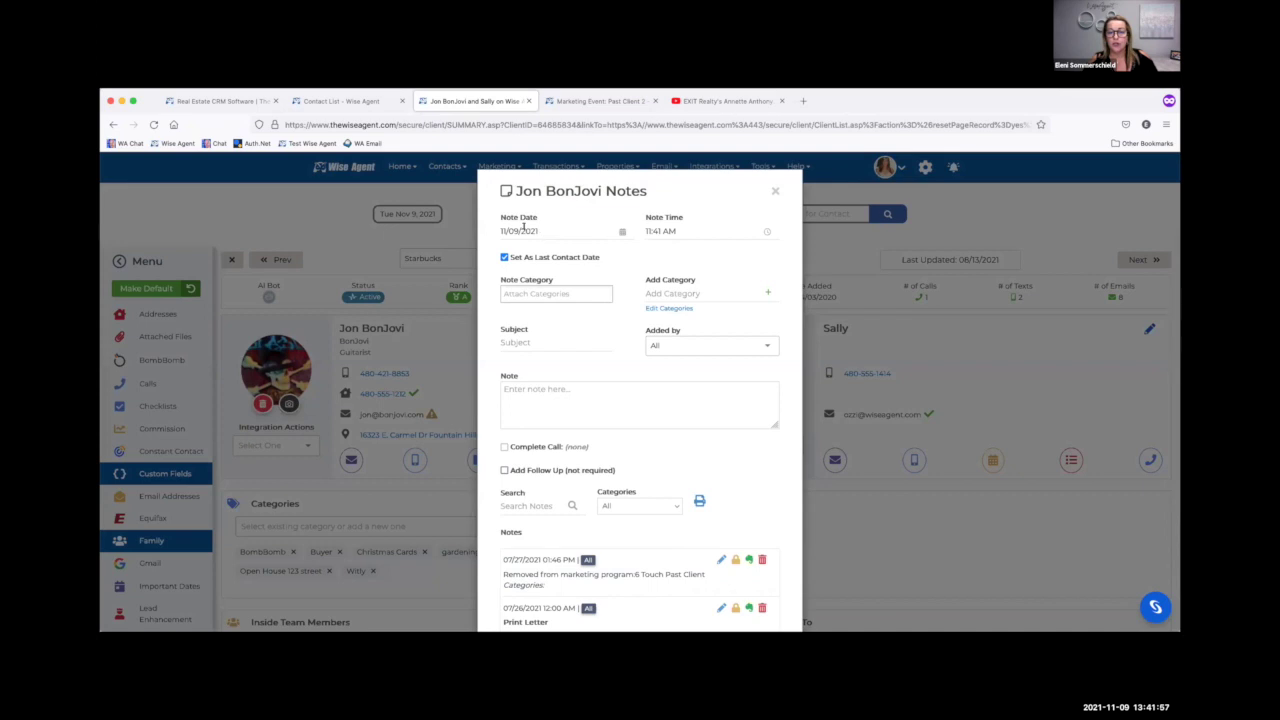
{"action": "left_click", "coordinate": [561, 397]}
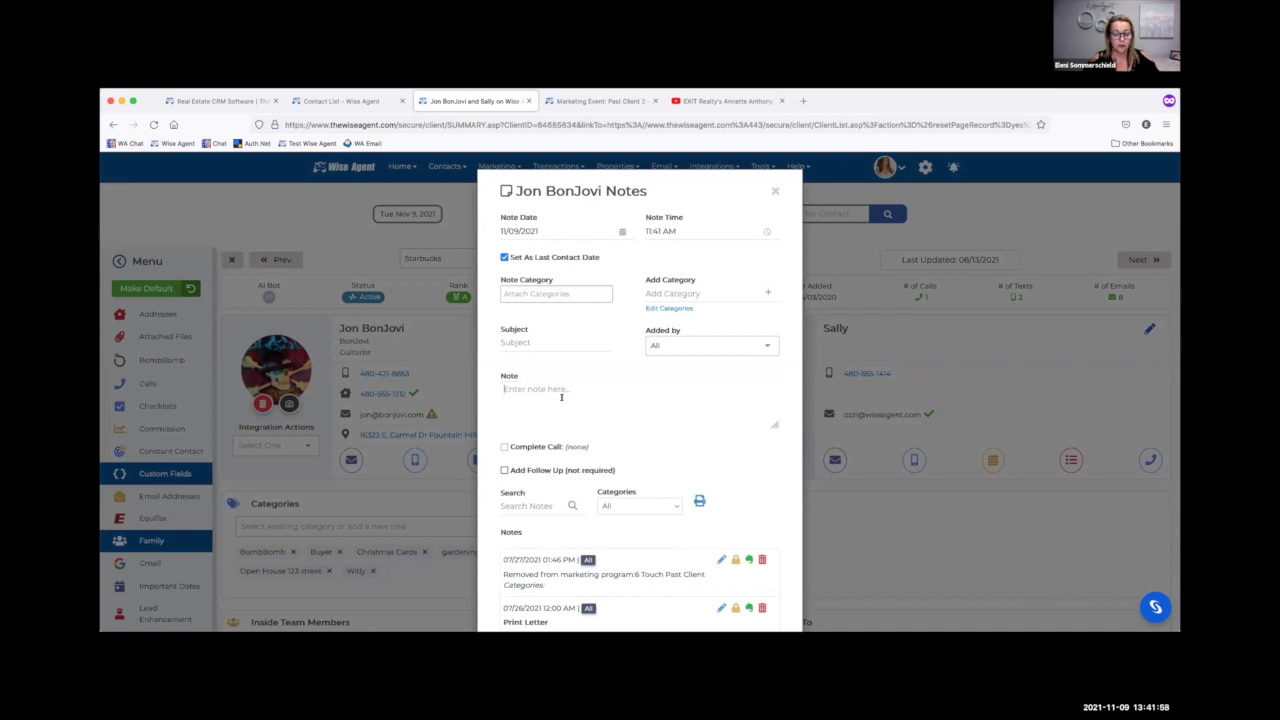
{"action": "type", "text": "hdfdf"}
{"action": "key", "text": "ctrl+a"}
{"action": "type", "text": "Happy birthday"}
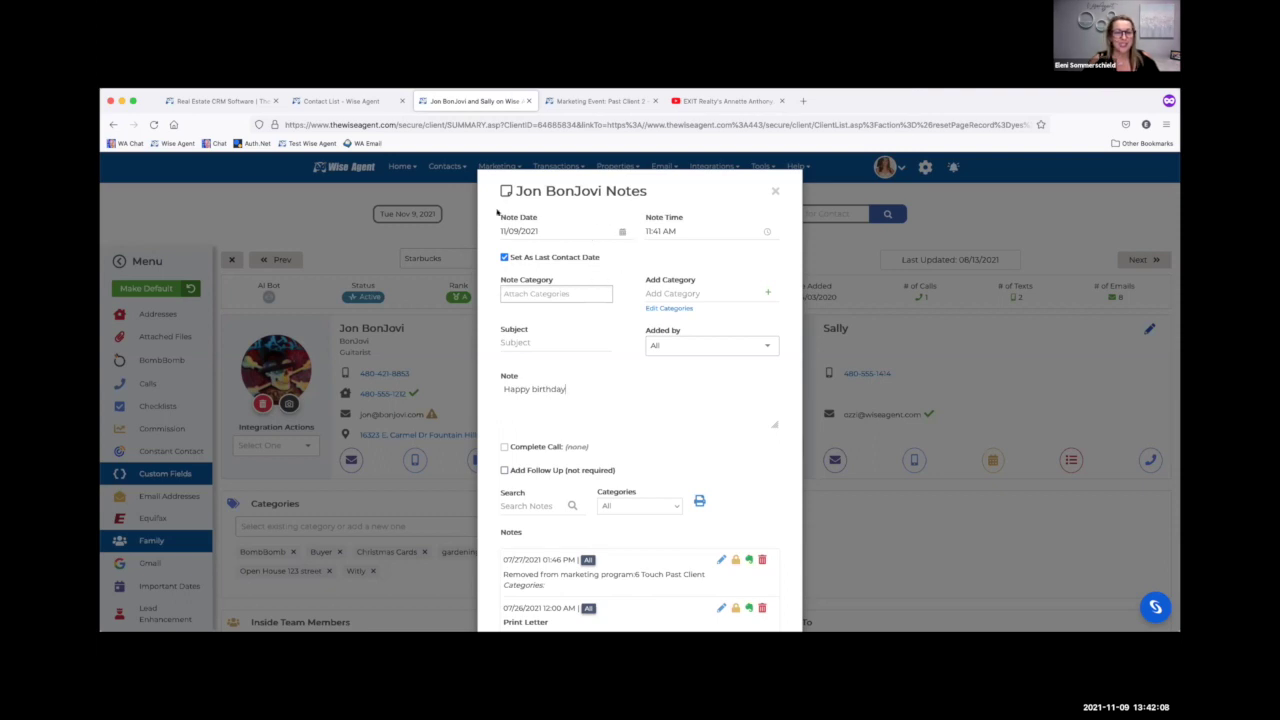
{"action": "scroll", "coordinate": [581, 331], "scroll_direction": "down", "scroll_amount": 2}
{"action": "scroll", "coordinate": [780, 496], "scroll_direction": "down", "scroll_amount": 2}
{"action": "scroll", "coordinate": [669, 492], "scroll_direction": "down", "scroll_amount": 2}
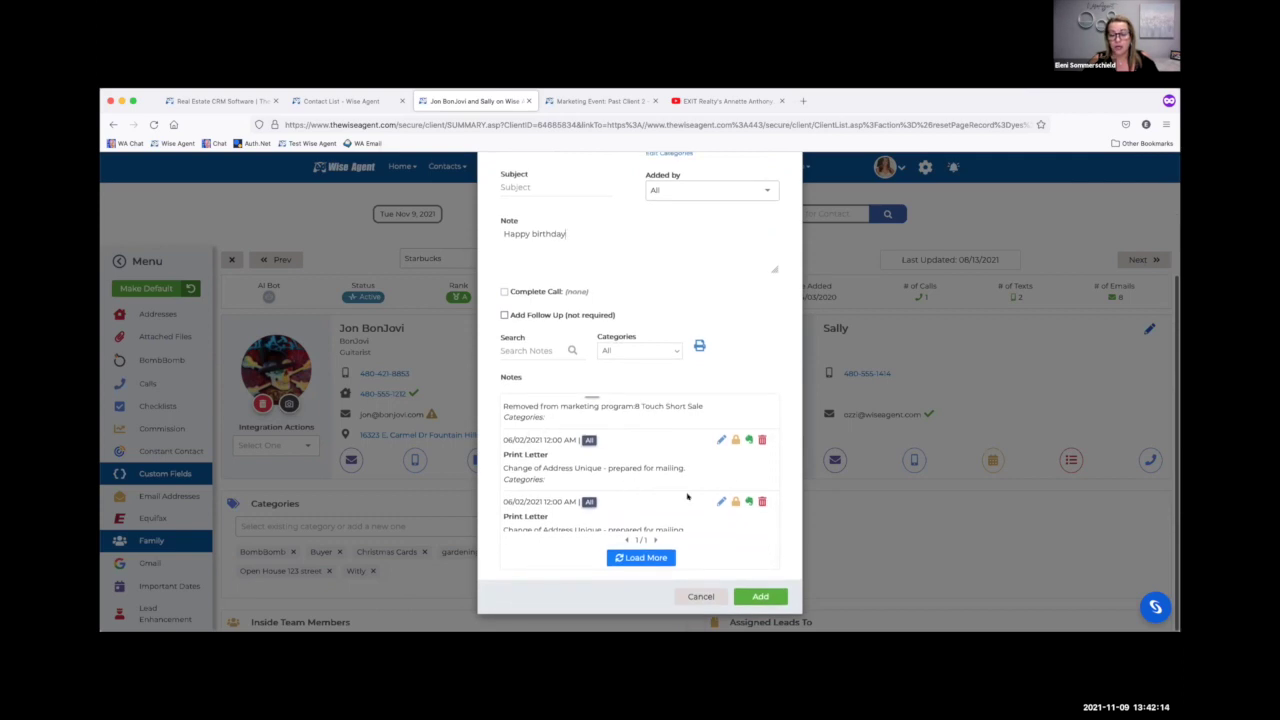
{"action": "left_click", "coordinate": [760, 596]}
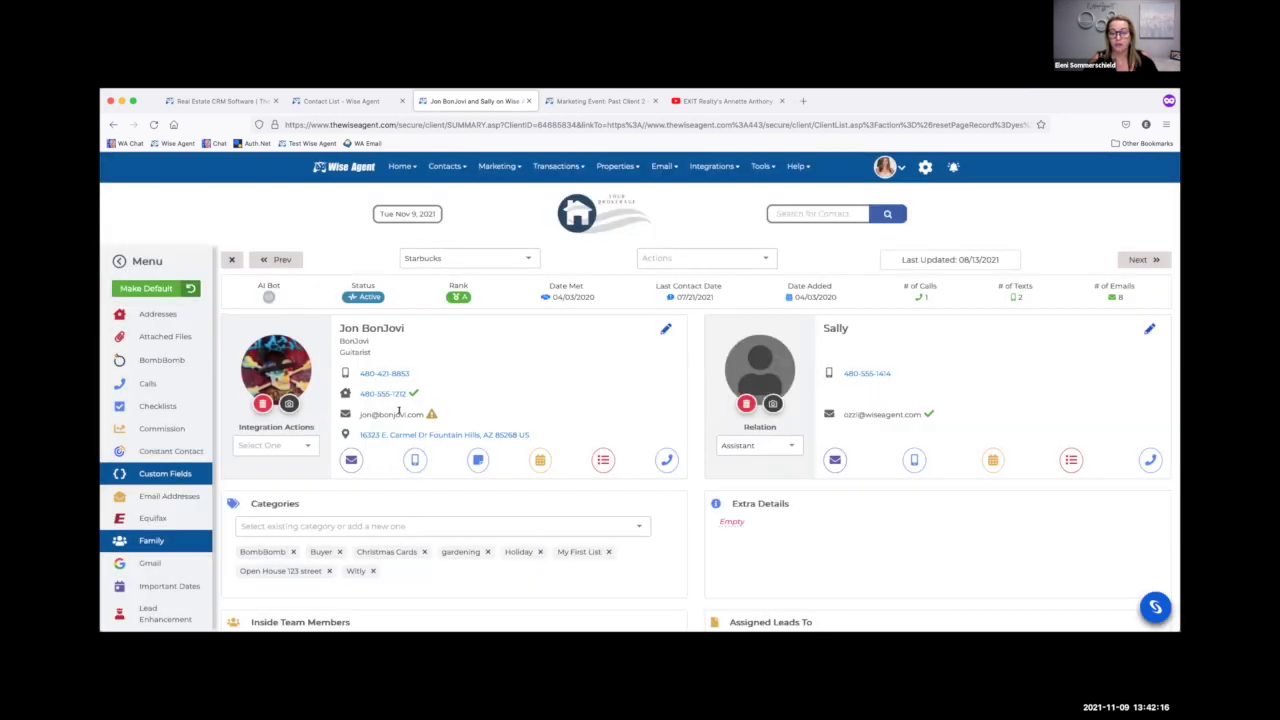
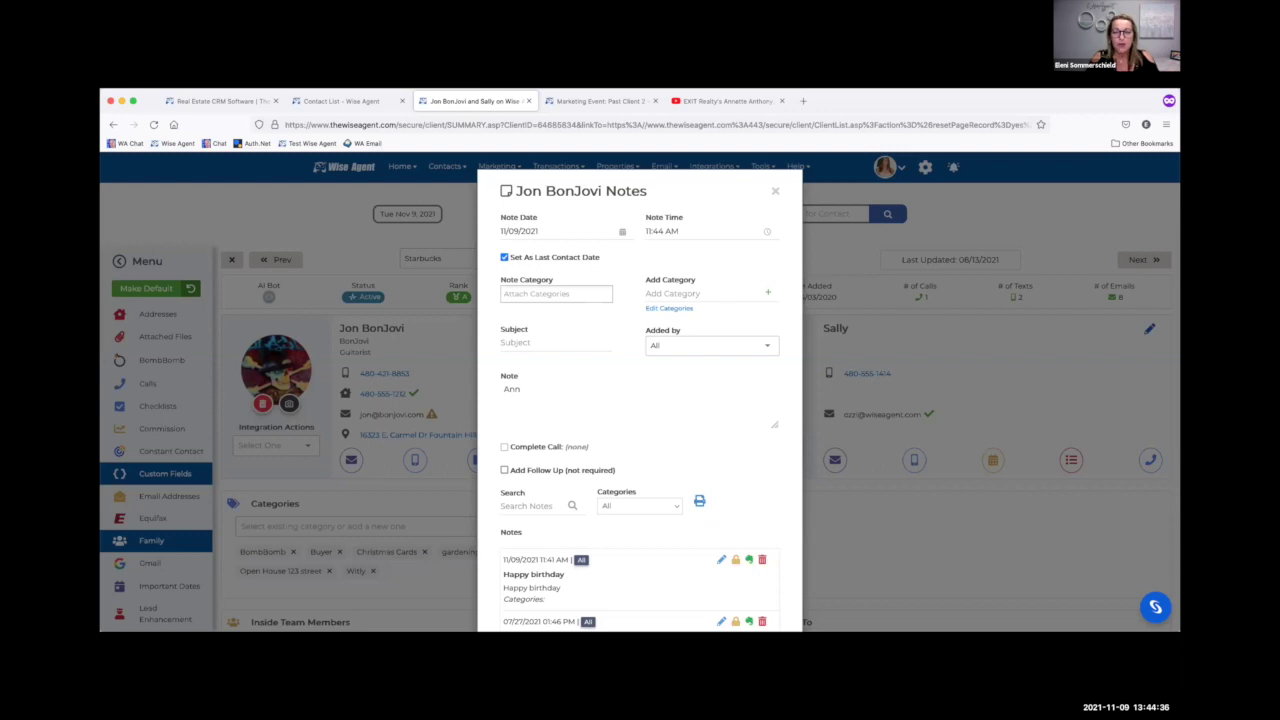
Clear the draft text in the contact's new note and enter "hihkc" as the placeholder note.
{"action": "key", "text": "super+a"}
{"action": "key", "text": "BackSpace"}
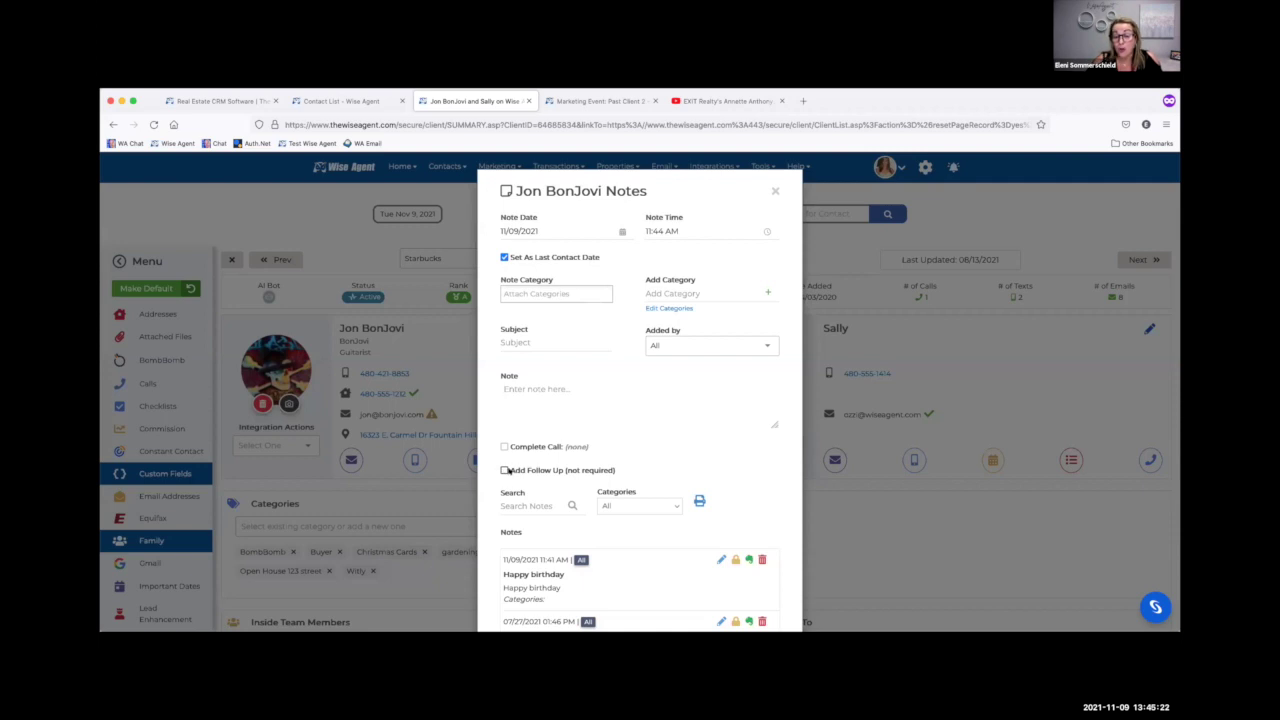
{"action": "left_click", "coordinate": [533, 388]}
{"action": "type", "text": "hihkc"}
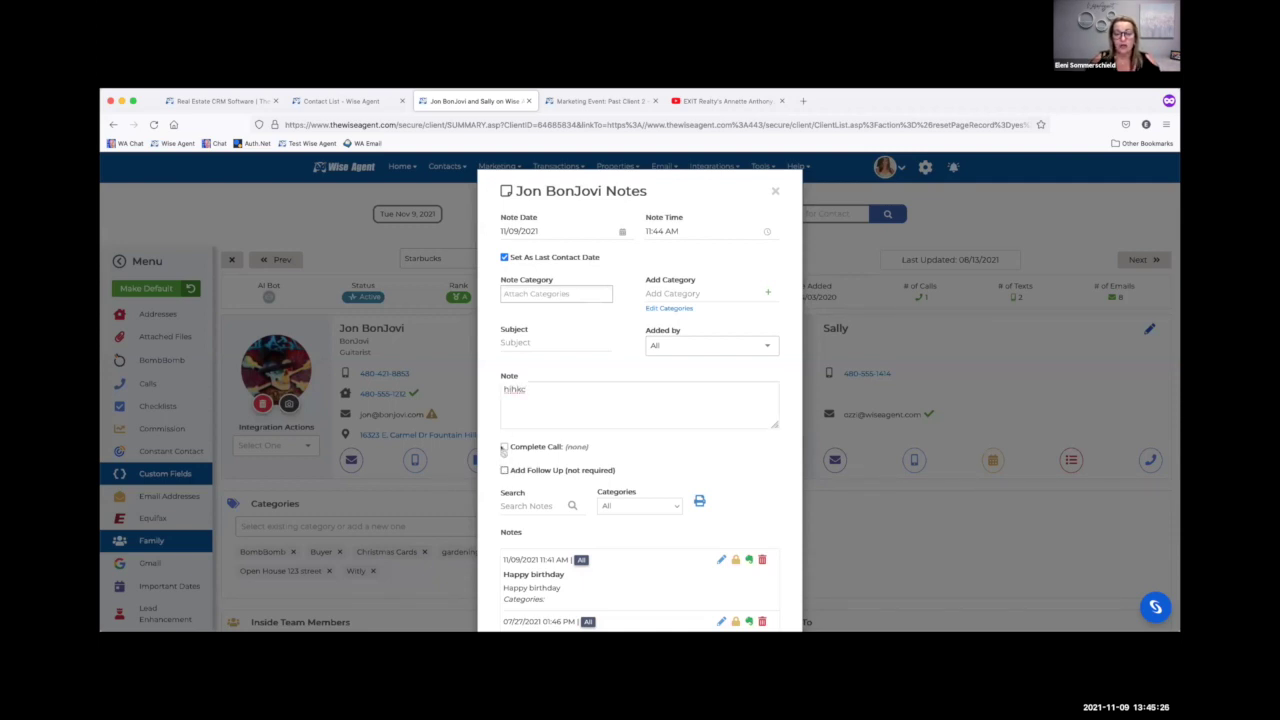
Add a follow-up to the note for the primary contact with the next contact date set to 11/17/2021.
{"action": "left_click", "coordinate": [504, 470]}
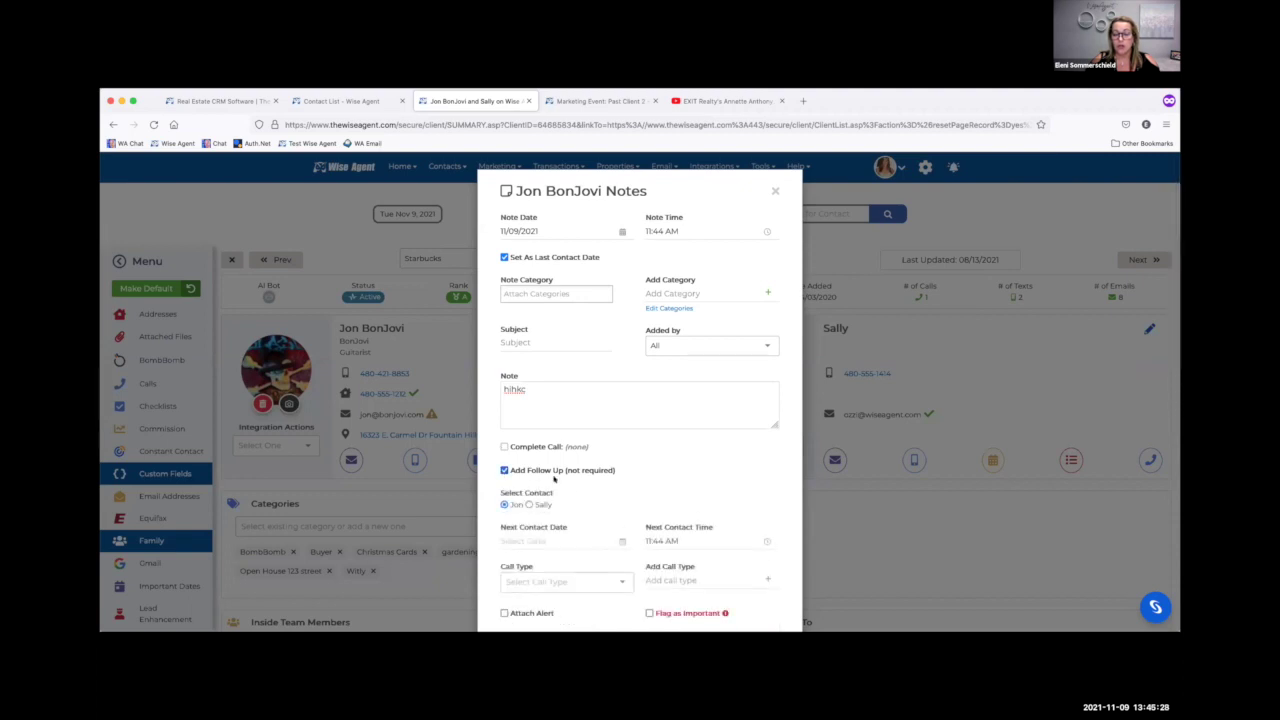
{"action": "scroll", "coordinate": [557, 533], "scroll_direction": "down", "scroll_amount": 1}
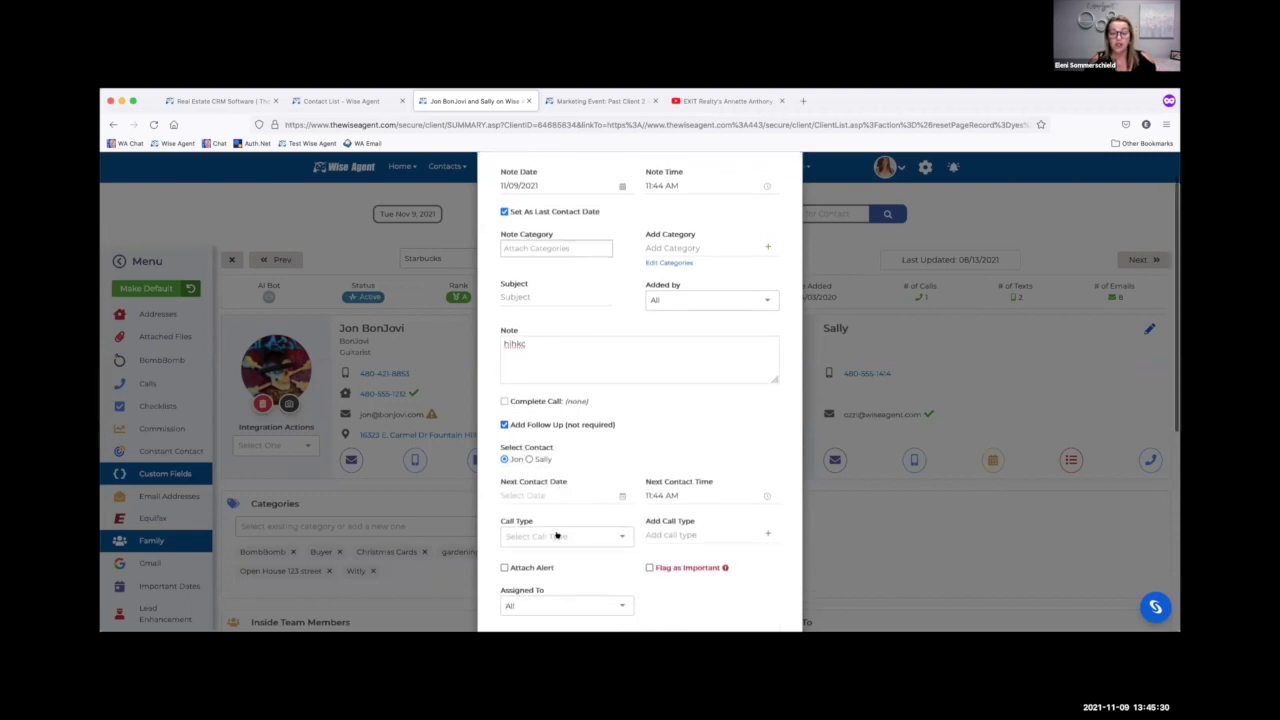
{"action": "scroll", "coordinate": [558, 533], "scroll_direction": "down", "scroll_amount": 1}
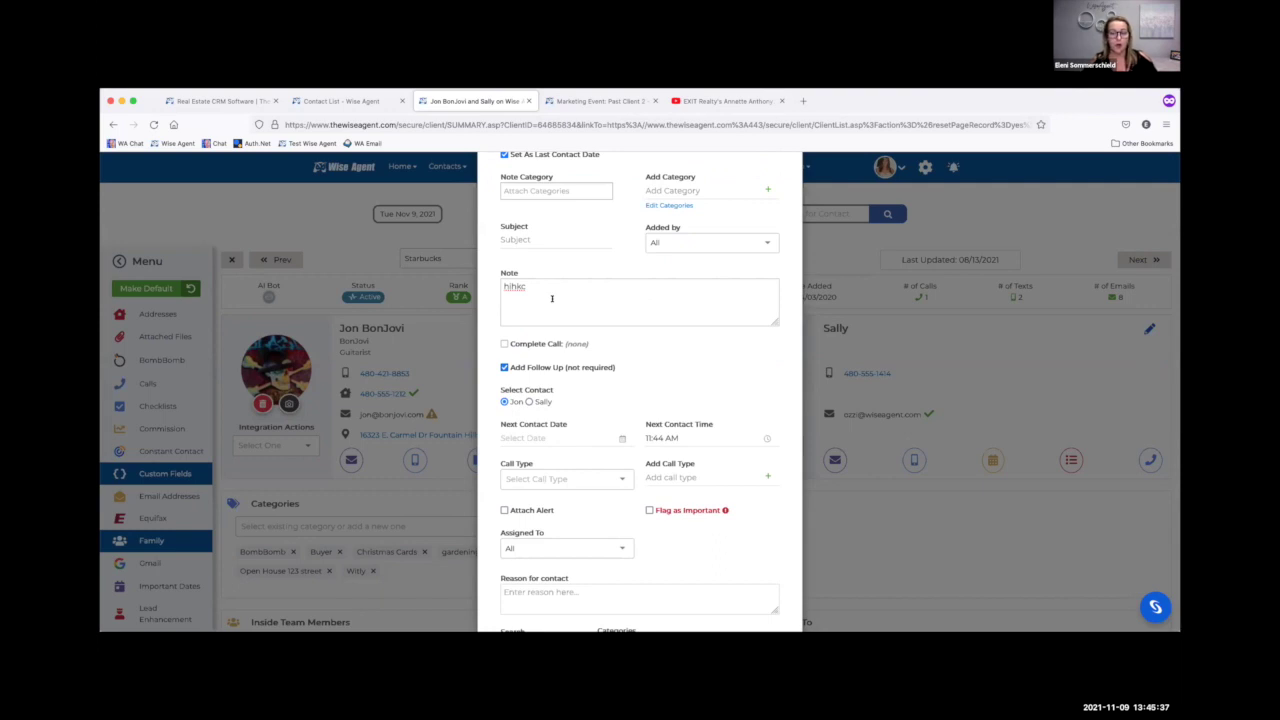
{"action": "left_click", "coordinate": [535, 439]}
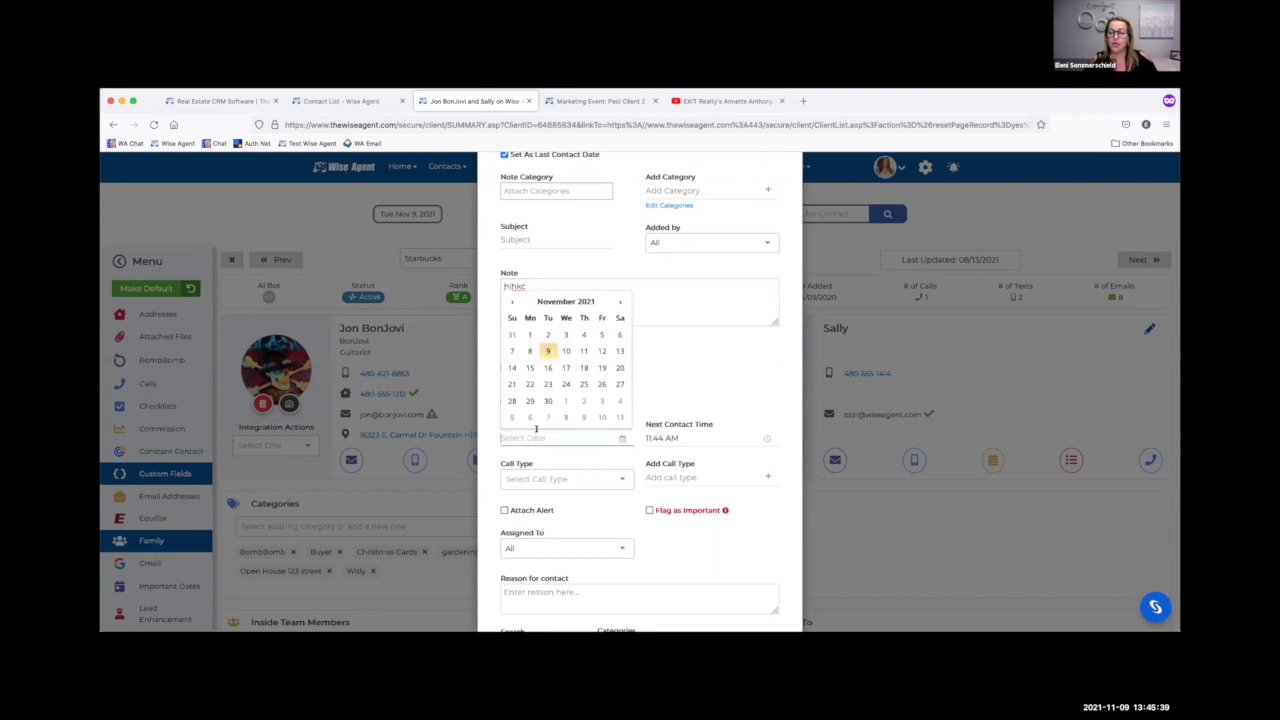
{"action": "left_click", "coordinate": [560, 367]}
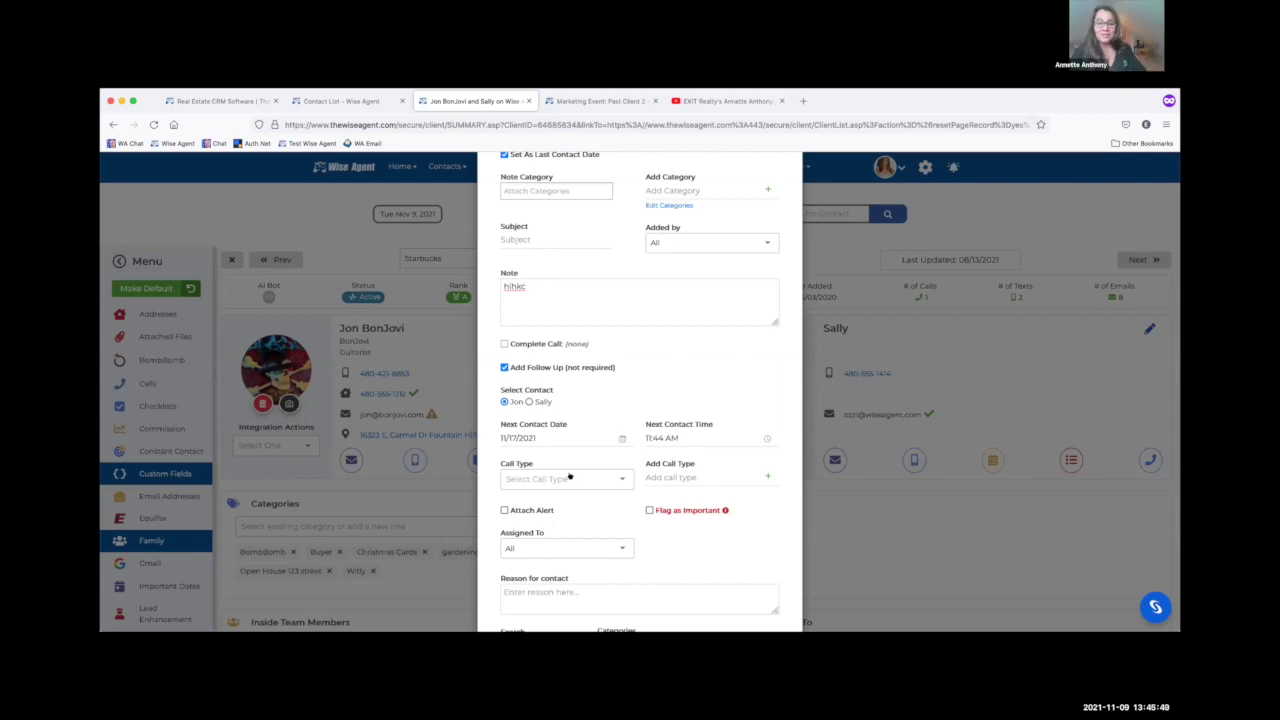
Attach an alert to the follow-up and review its date, time, assignment and email options.
{"action": "scroll", "coordinate": [569, 477], "scroll_direction": "down", "scroll_amount": 2}
{"action": "left_click", "coordinate": [505, 466]}
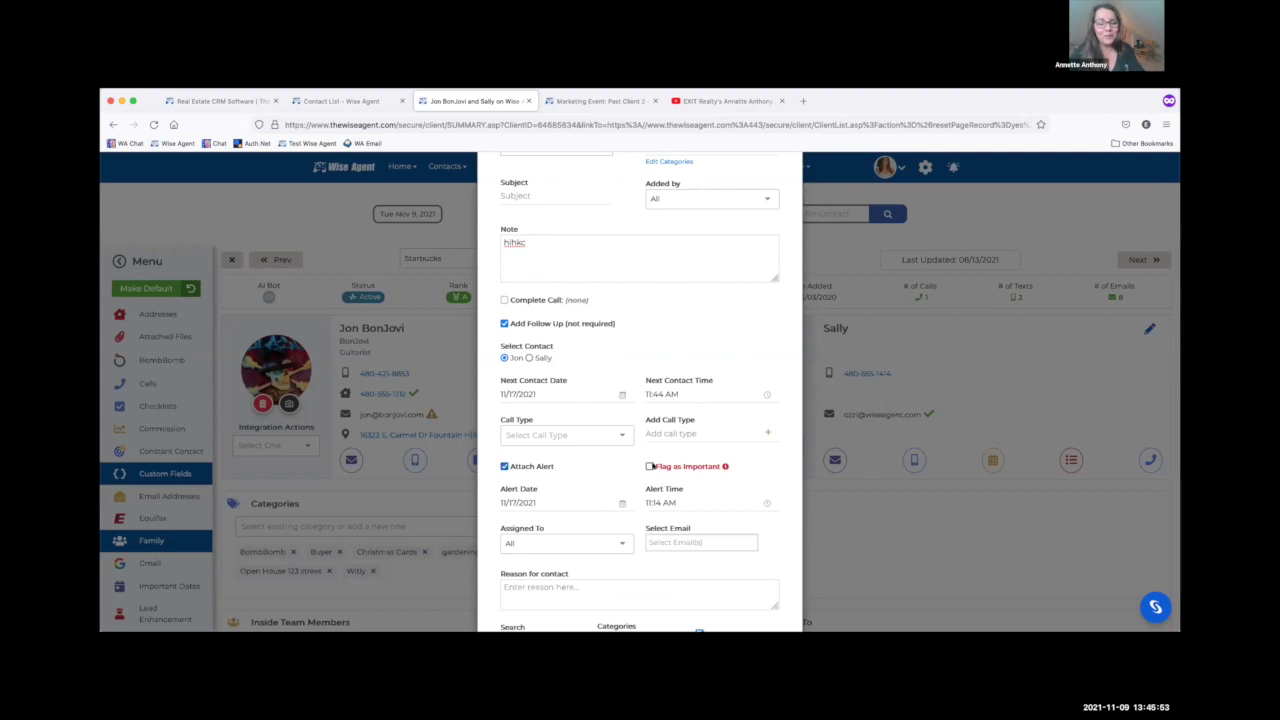
{"action": "scroll", "coordinate": [652, 466], "scroll_direction": "down", "scroll_amount": 1}
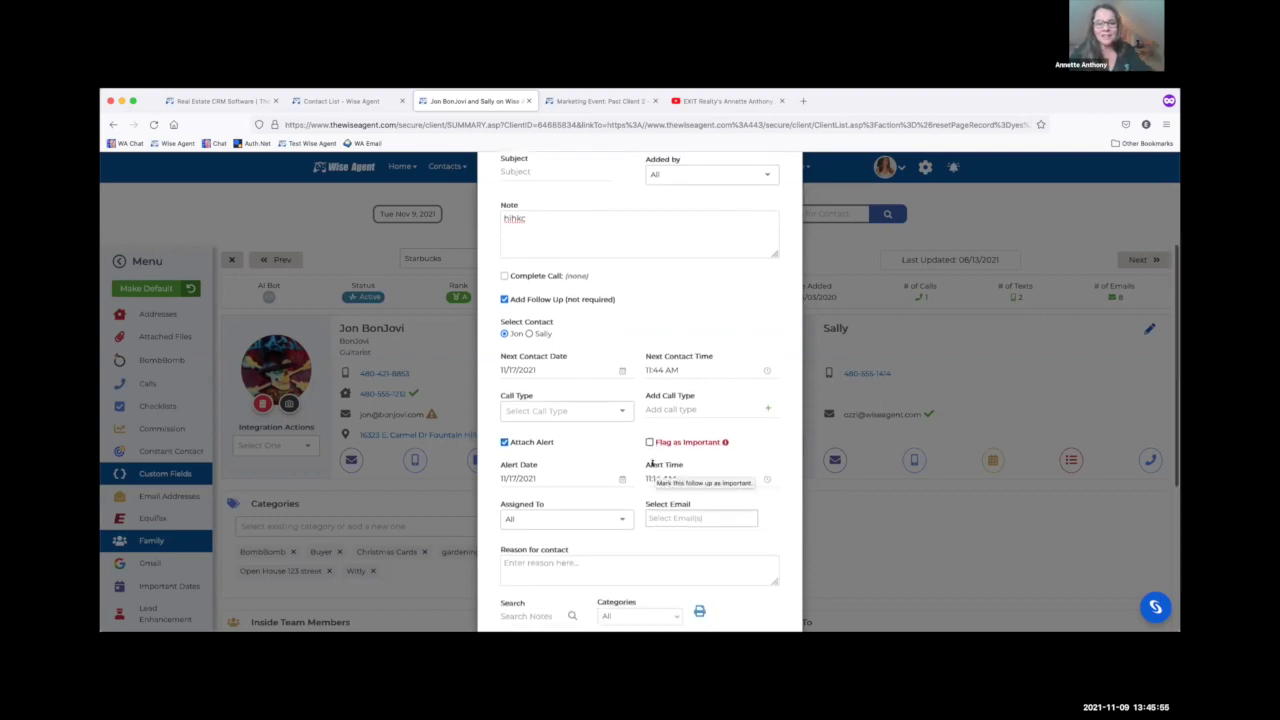
{"action": "scroll", "coordinate": [652, 466], "scroll_direction": "down", "scroll_amount": 1}
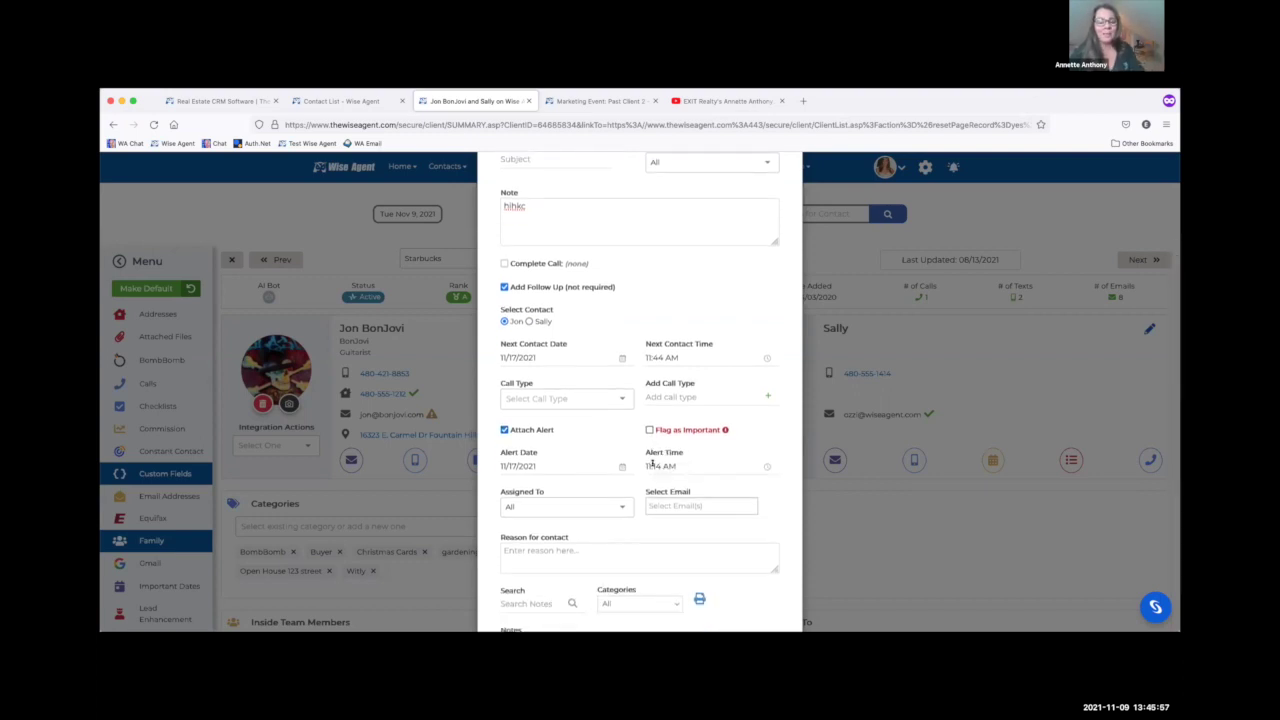